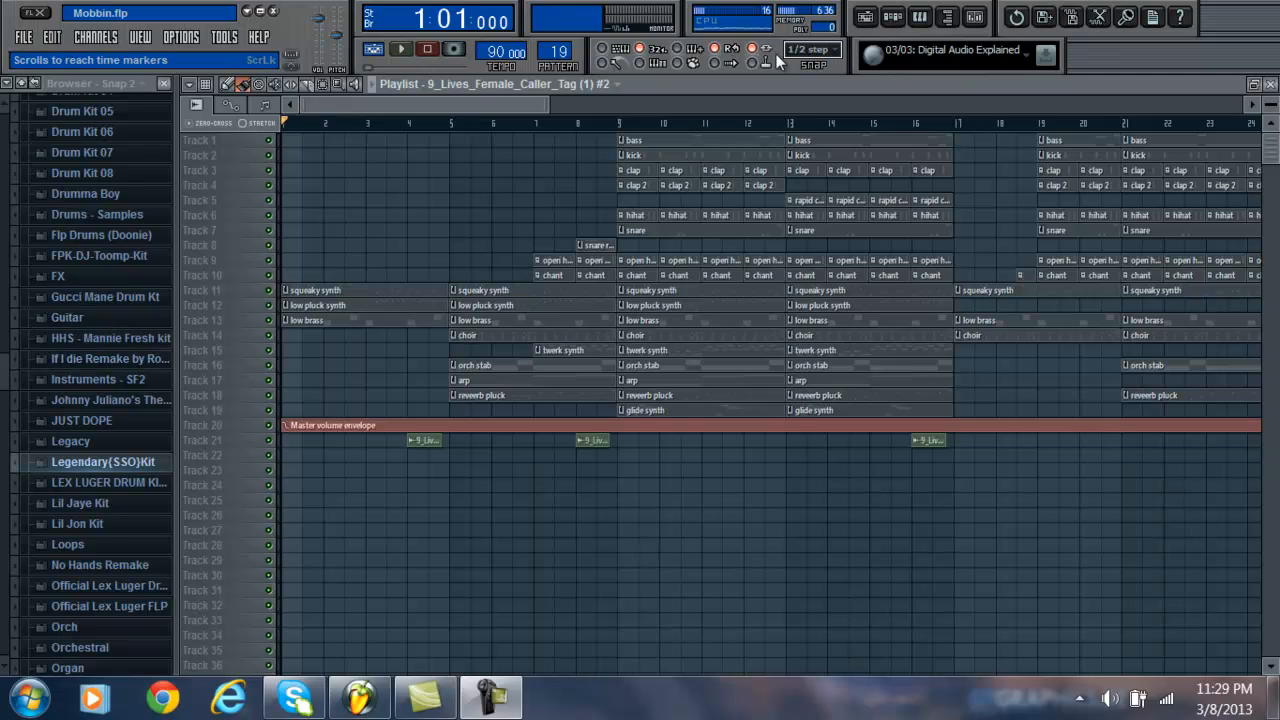
{"action": "left_click", "coordinate": [890, 18]}
{"action": "left_click", "coordinate": [890, 18]}
{"action": "left_click_drag", "start_coordinate": [557, 52], "coordinate": [561, 100]}
{"action": "left_click_drag", "start_coordinate": [569, 203], "coordinate": [583, 581]}
{"action": "left_click_drag", "start_coordinate": [562, 40], "coordinate": [565, 33]}
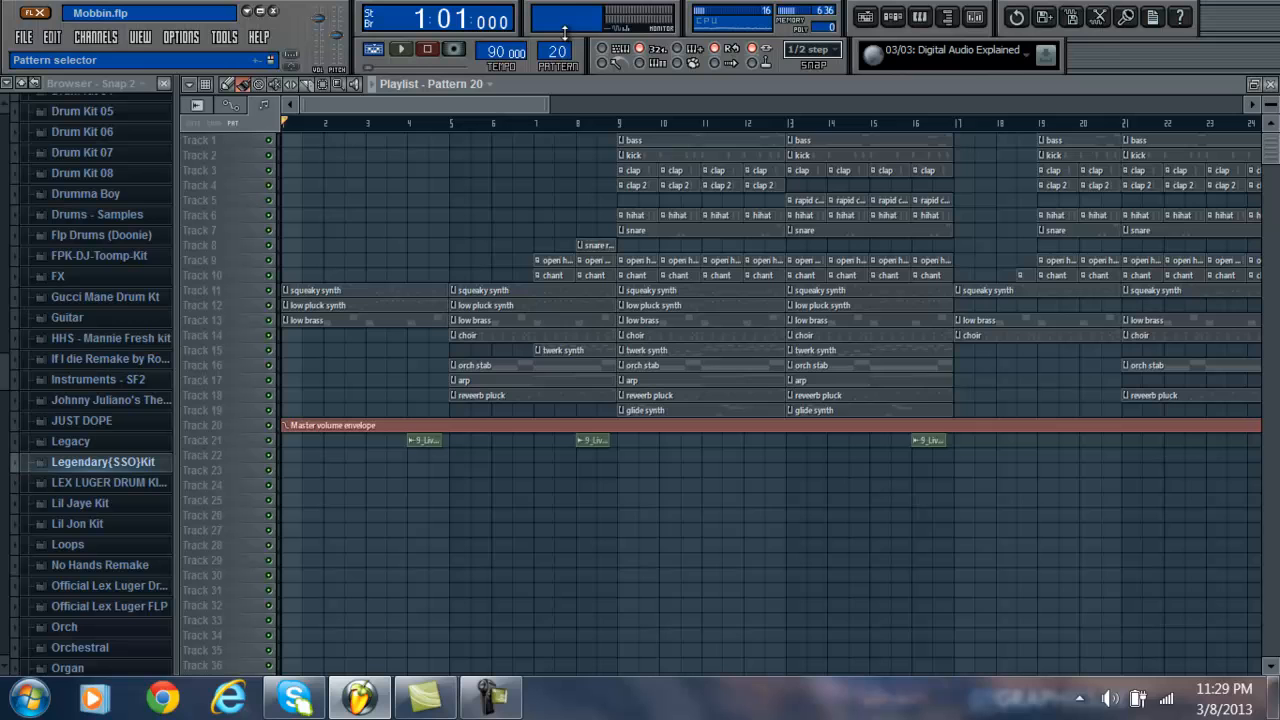
{"action": "left_click", "coordinate": [899, 17]}
{"action": "left_click", "coordinate": [873, 17]}
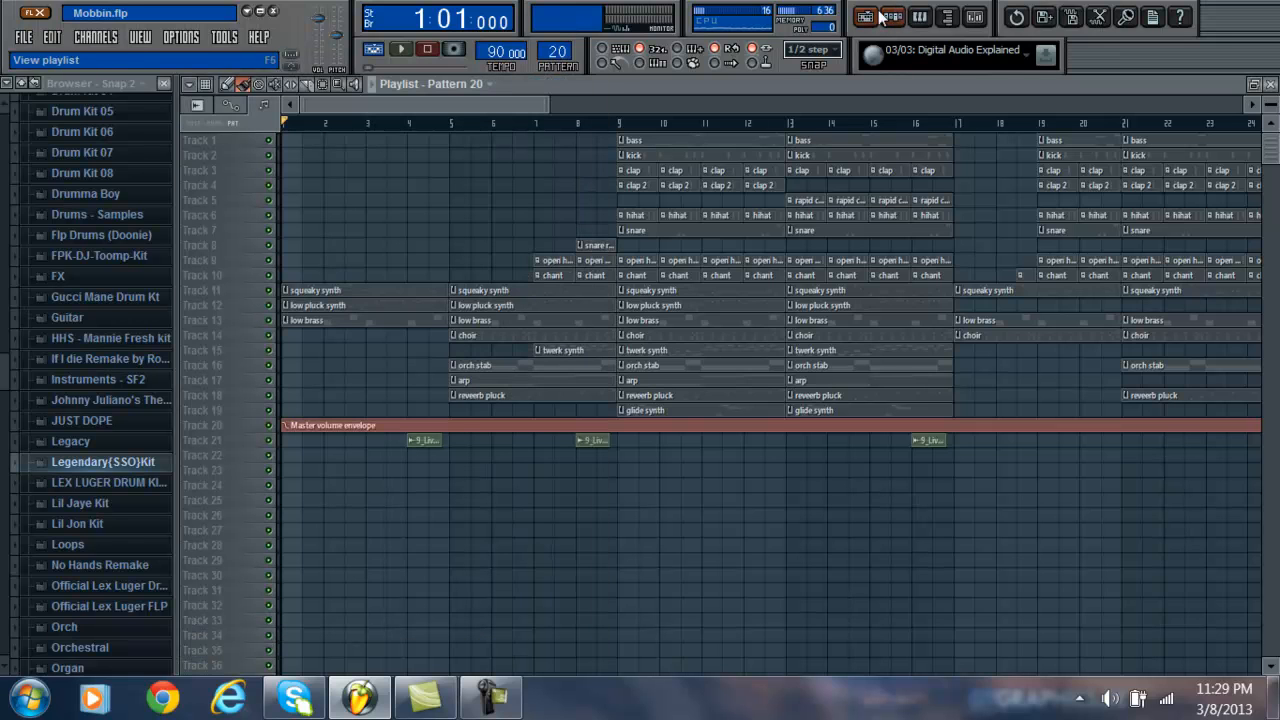
{"action": "left_click_drag", "start_coordinate": [557, 50], "coordinate": [572, 160]}
{"action": "left_click_drag", "start_coordinate": [593, 218], "coordinate": [593, 226]}
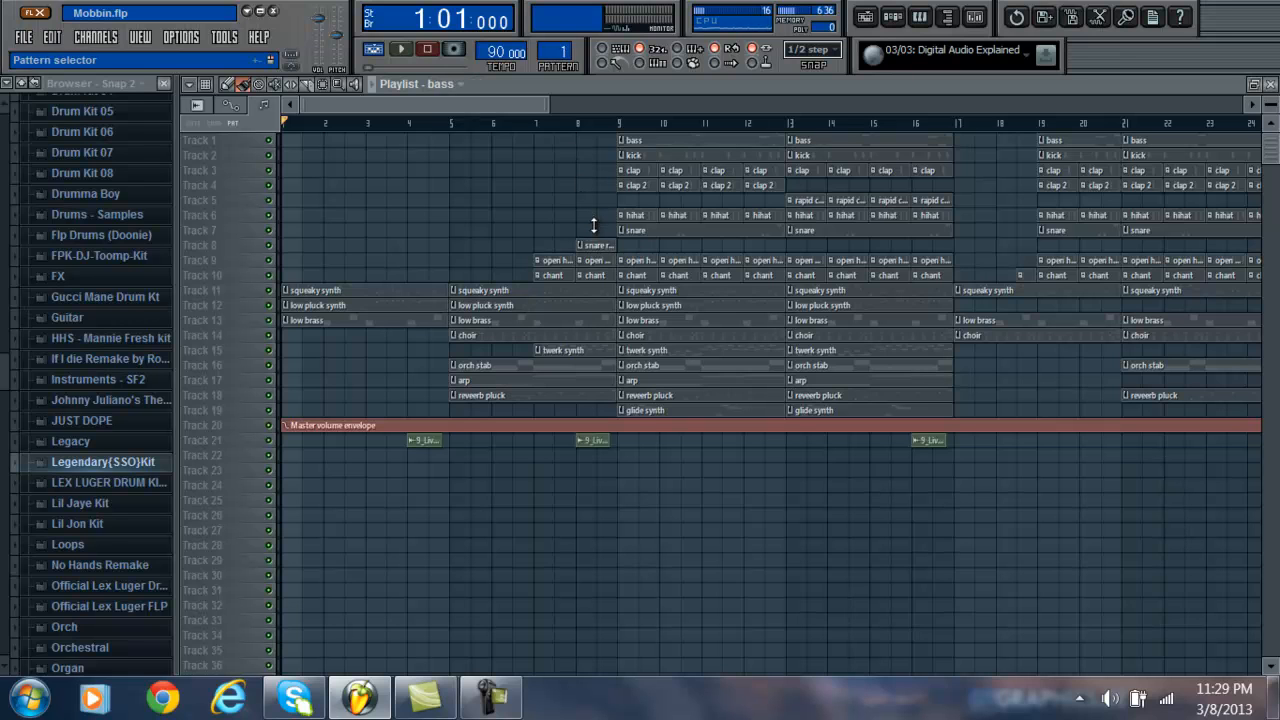
Step: Show the step sequencer, select pattern 11, squeaky synth, and play back its Sylenth1 notes in the piano roll through the last bar
{"action": "left_click", "coordinate": [896, 22]}
{"action": "left_click", "coordinate": [552, 53]}
{"action": "left_click", "coordinate": [551, 53]}
{"action": "left_click_drag", "start_coordinate": [550, 55], "coordinate": [628, 634]}
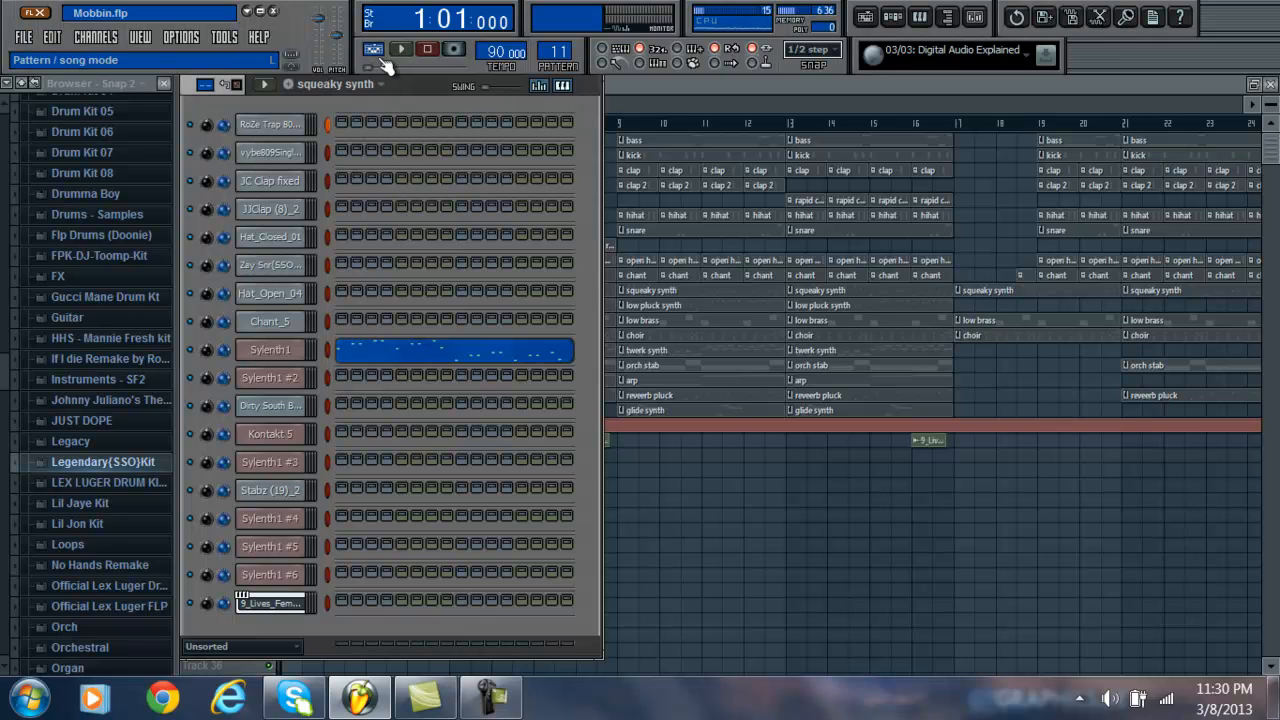
{"action": "left_click", "coordinate": [388, 356]}
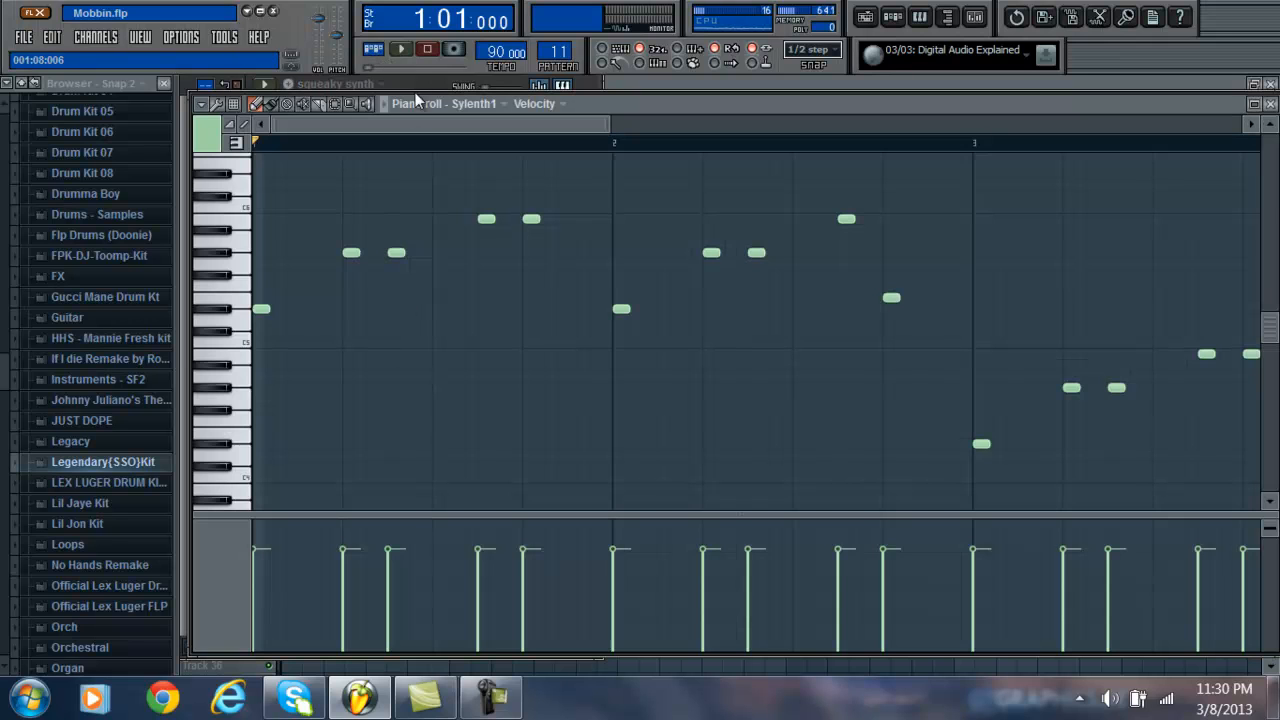
{"action": "left_click", "coordinate": [400, 49]}
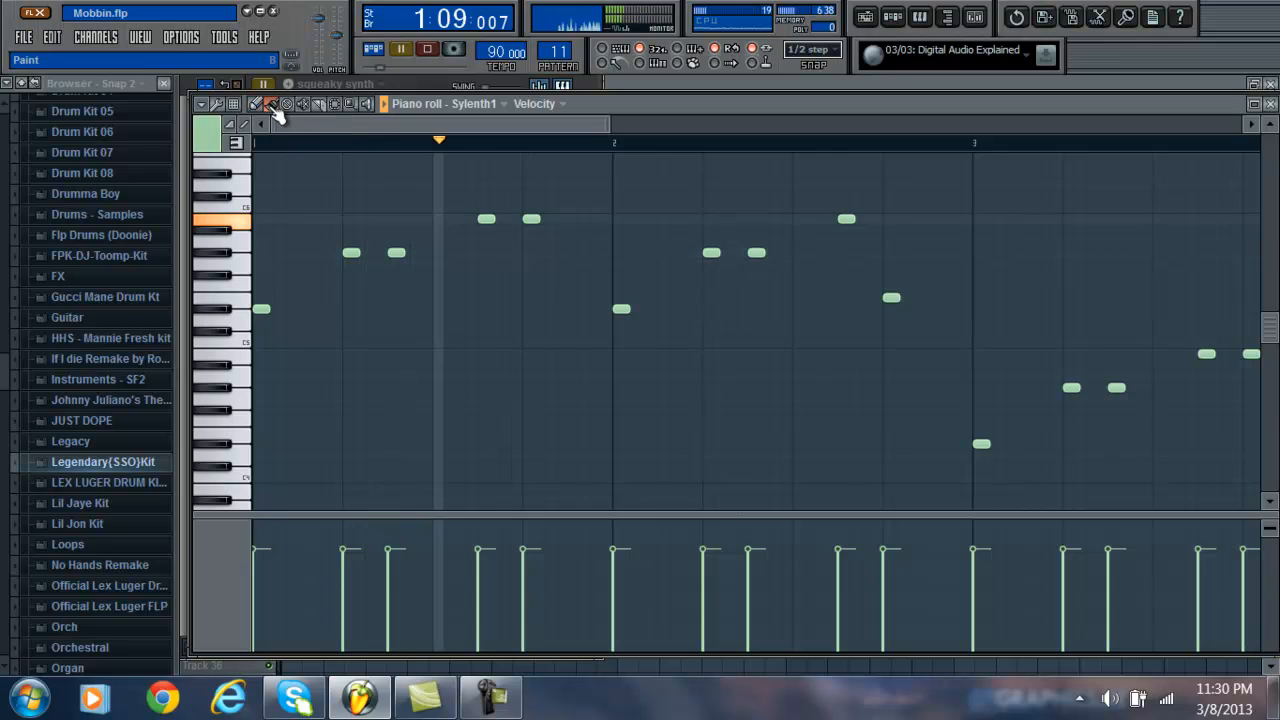
{"action": "left_click_drag", "start_coordinate": [325, 128], "coordinate": [675, 143]}
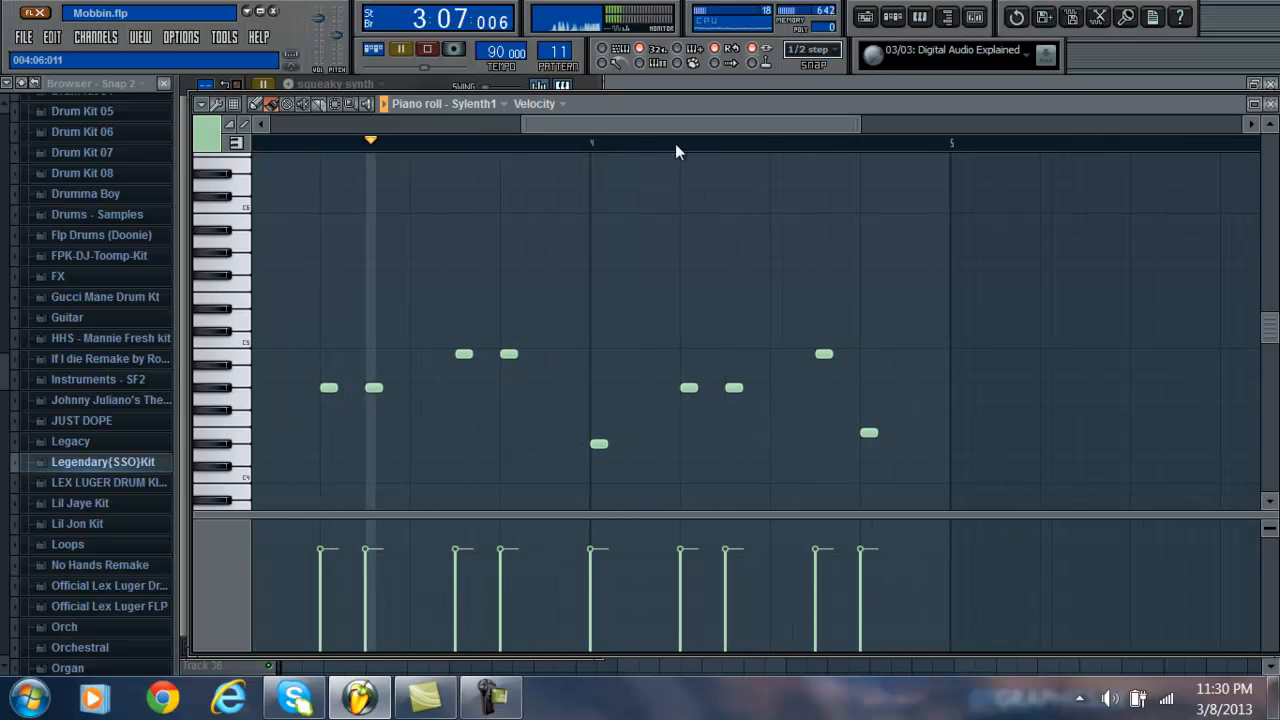
{"action": "left_click", "coordinate": [1272, 104]}
{"action": "left_click", "coordinate": [438, 56]}
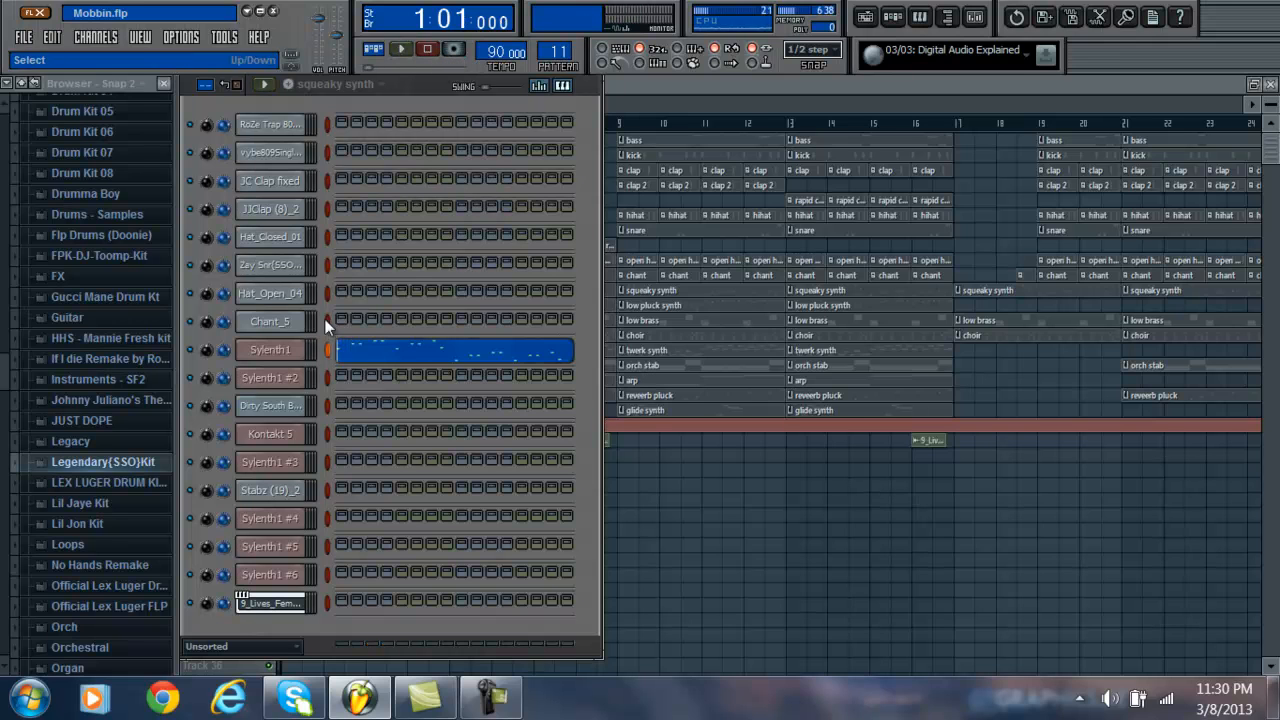
Step: Examine the presets and synth settings loaded in the Sylenth1 and Sylenth1 #4 channels
{"action": "left_click", "coordinate": [288, 352]}
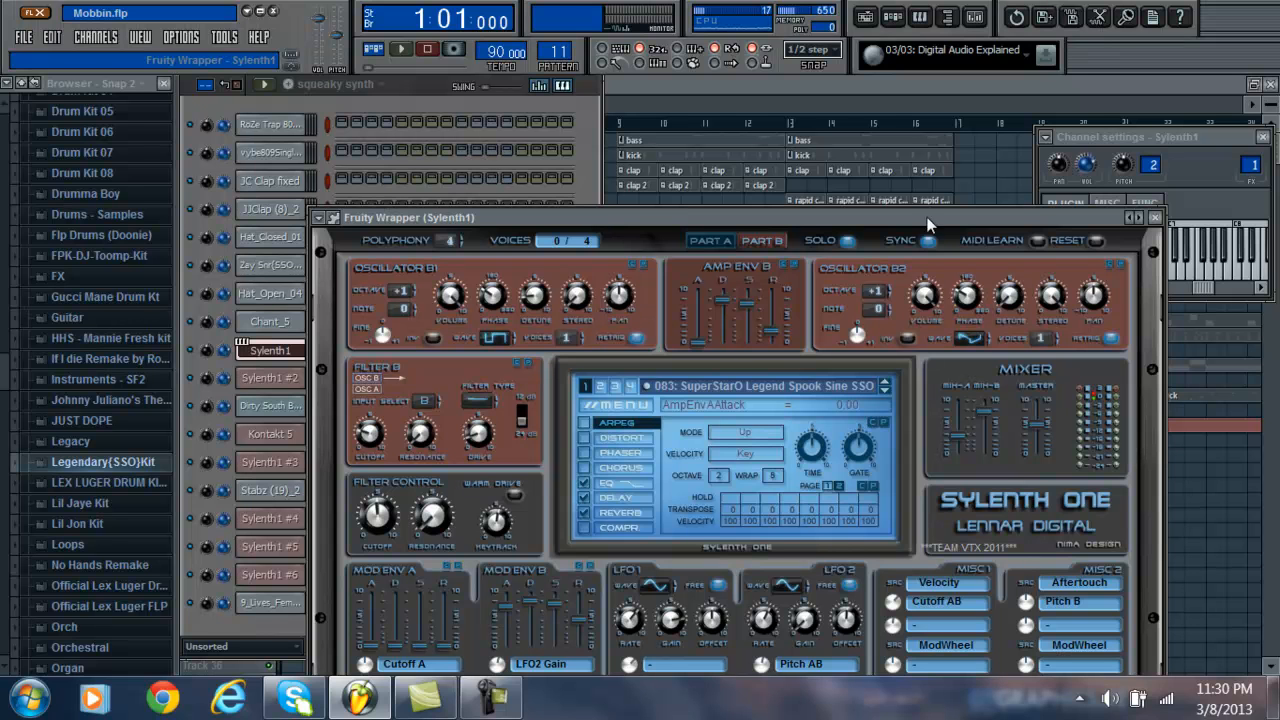
{"action": "left_click", "coordinate": [1157, 217]}
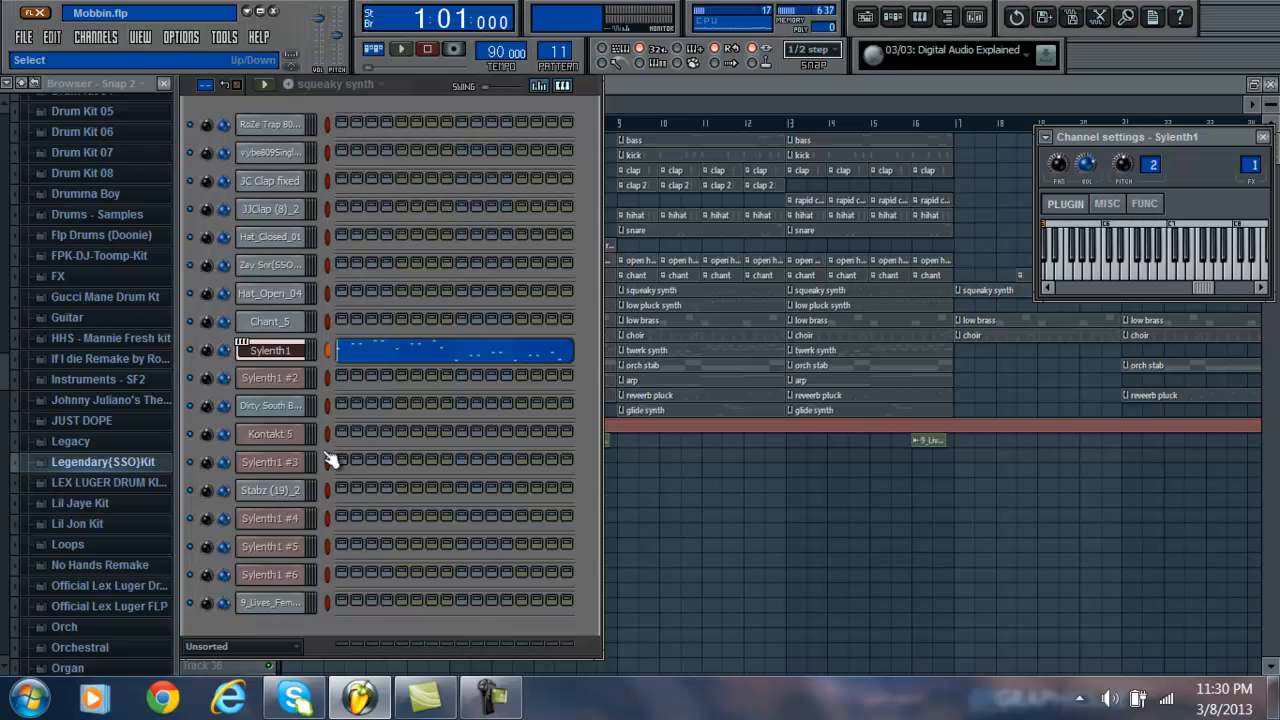
{"action": "left_click", "coordinate": [295, 531]}
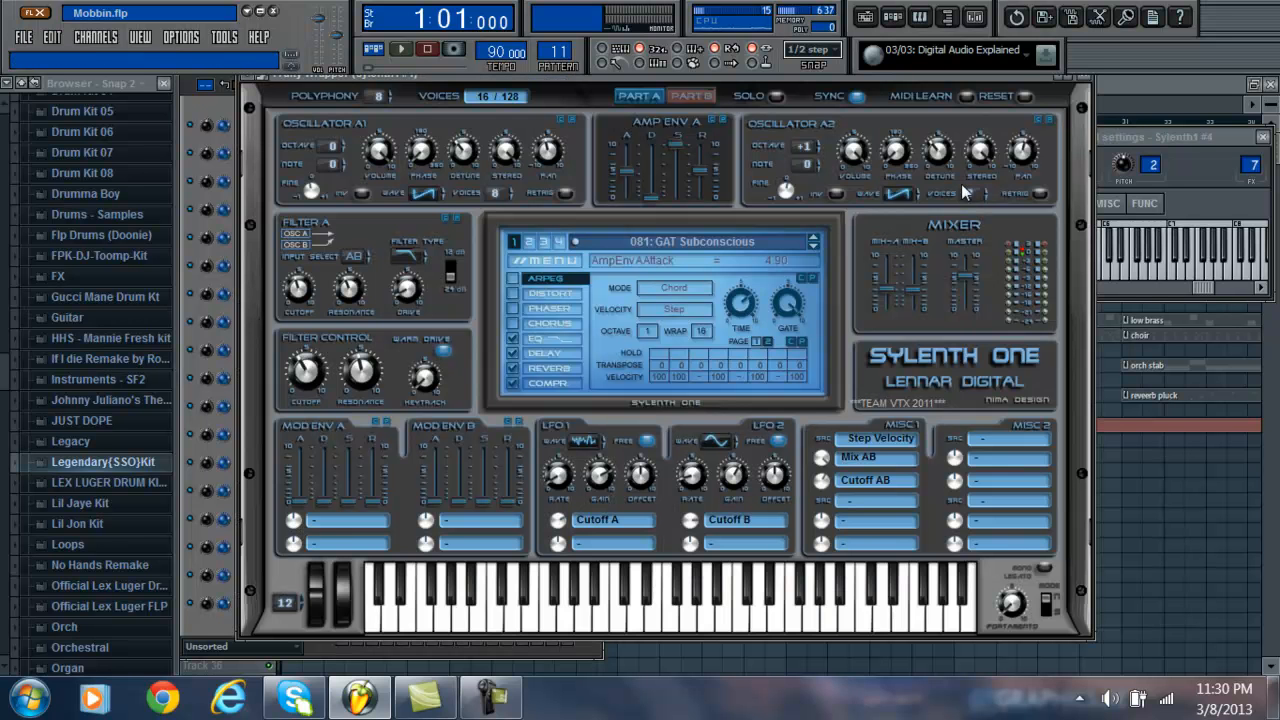
{"action": "left_click", "coordinate": [1085, 79]}
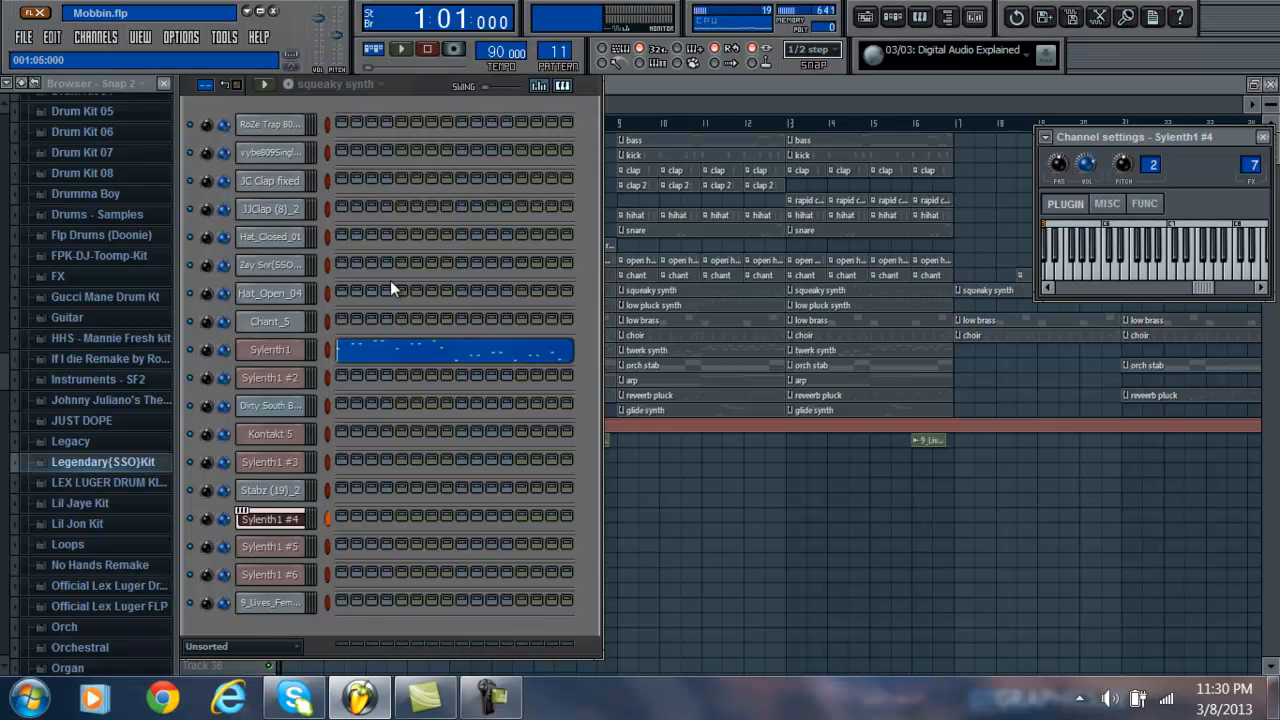
{"action": "left_click", "coordinate": [270, 349]}
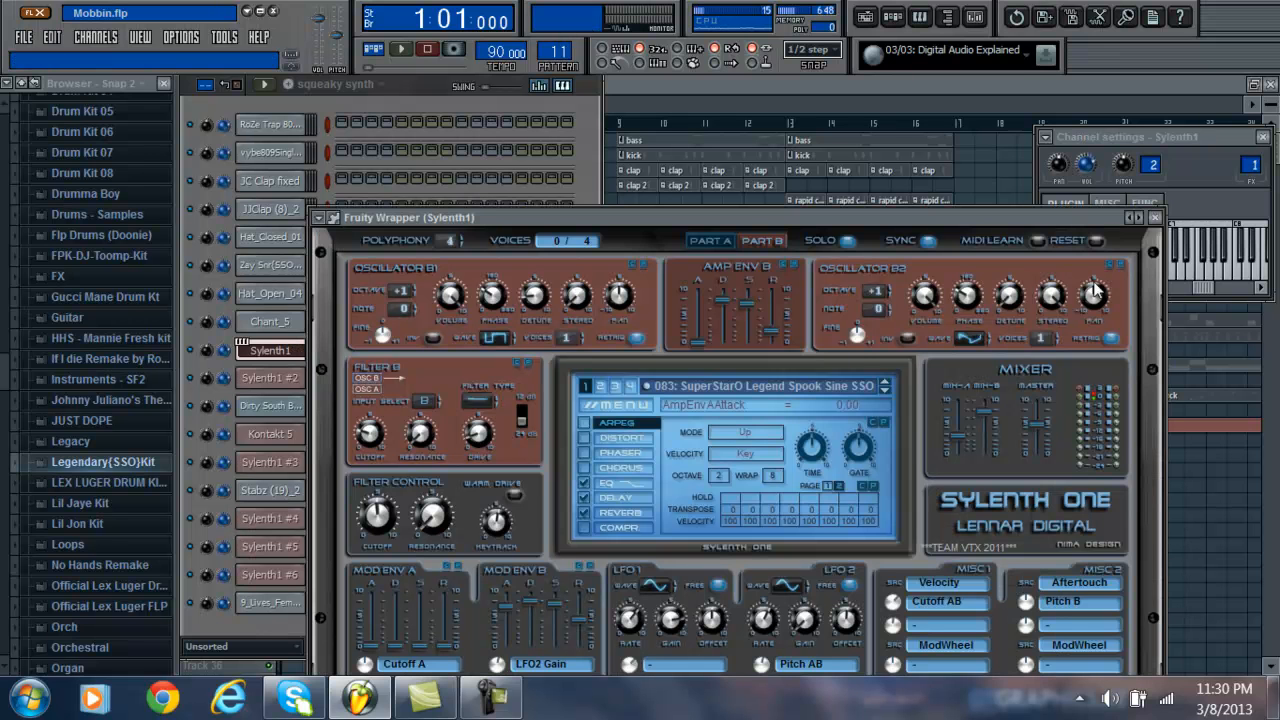
{"action": "left_click", "coordinate": [1156, 219]}
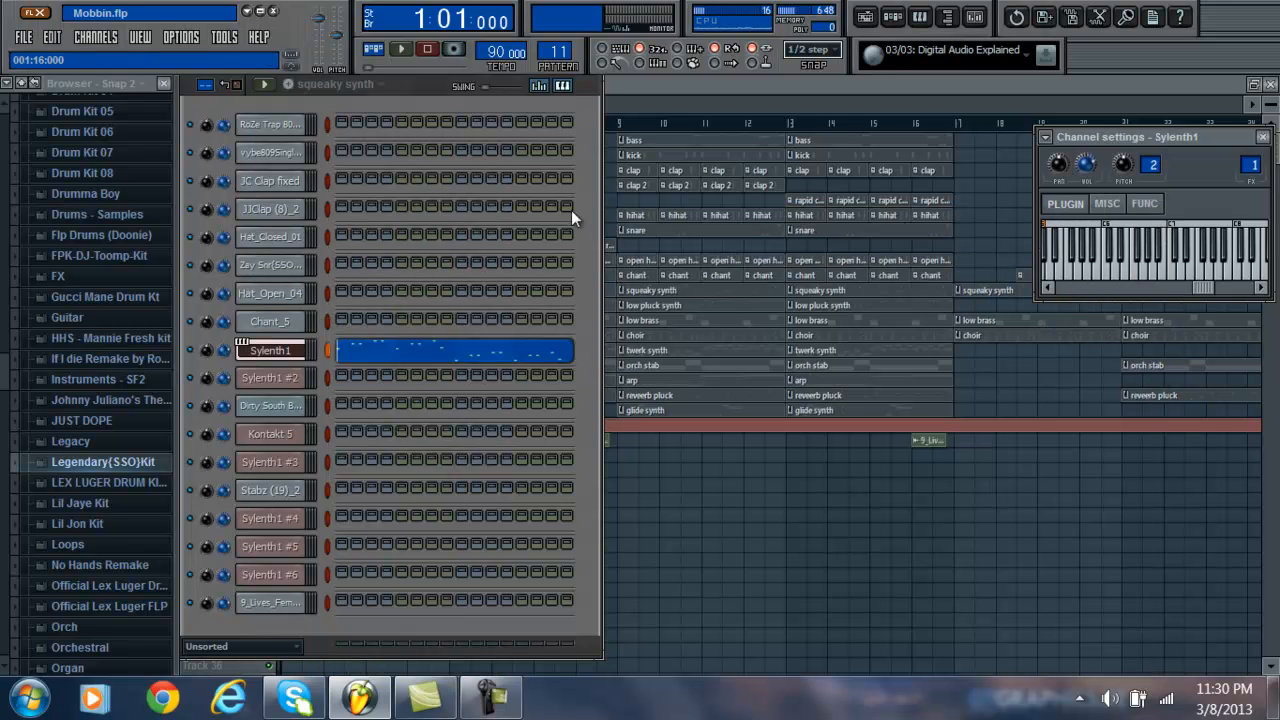
Step: Play back pattern 12, low pluck synth, while following its Sylenth1 #2 notes in the piano roll to the end
{"action": "scroll", "coordinate": [550, 45], "scroll_direction": "up", "scroll_amount": 1}
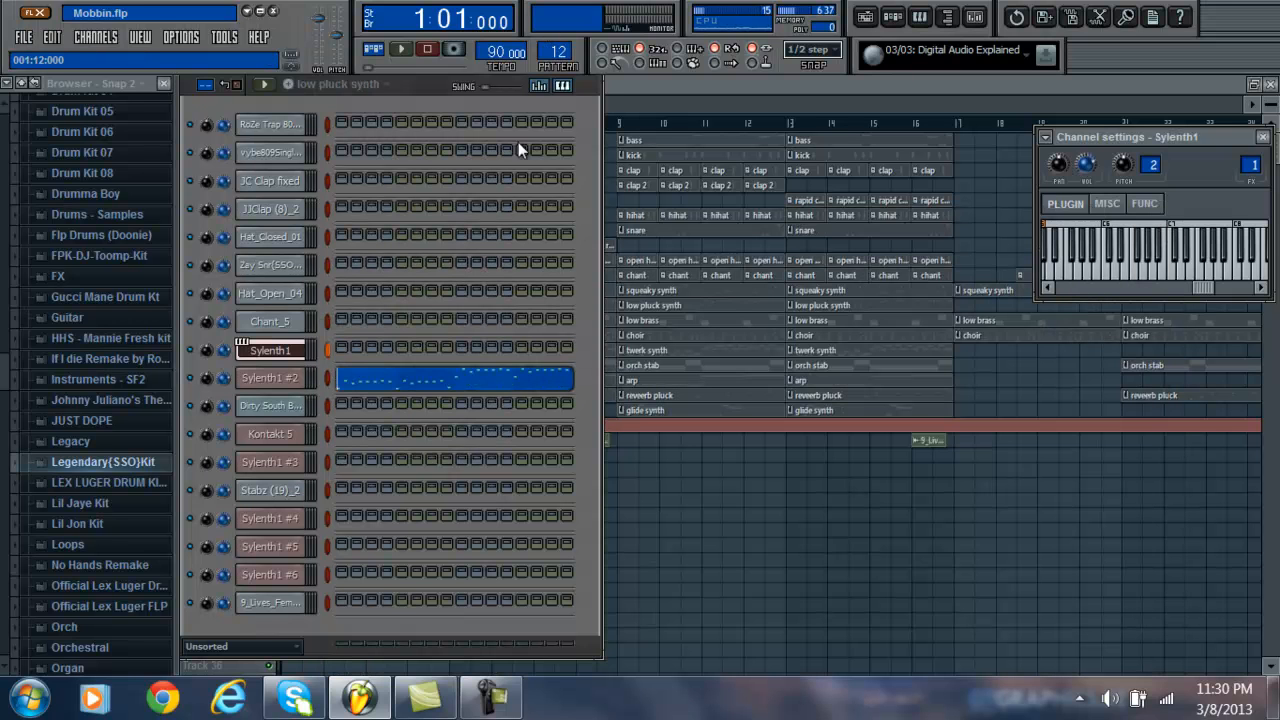
{"action": "left_click", "coordinate": [443, 366]}
{"action": "left_click", "coordinate": [275, 106]}
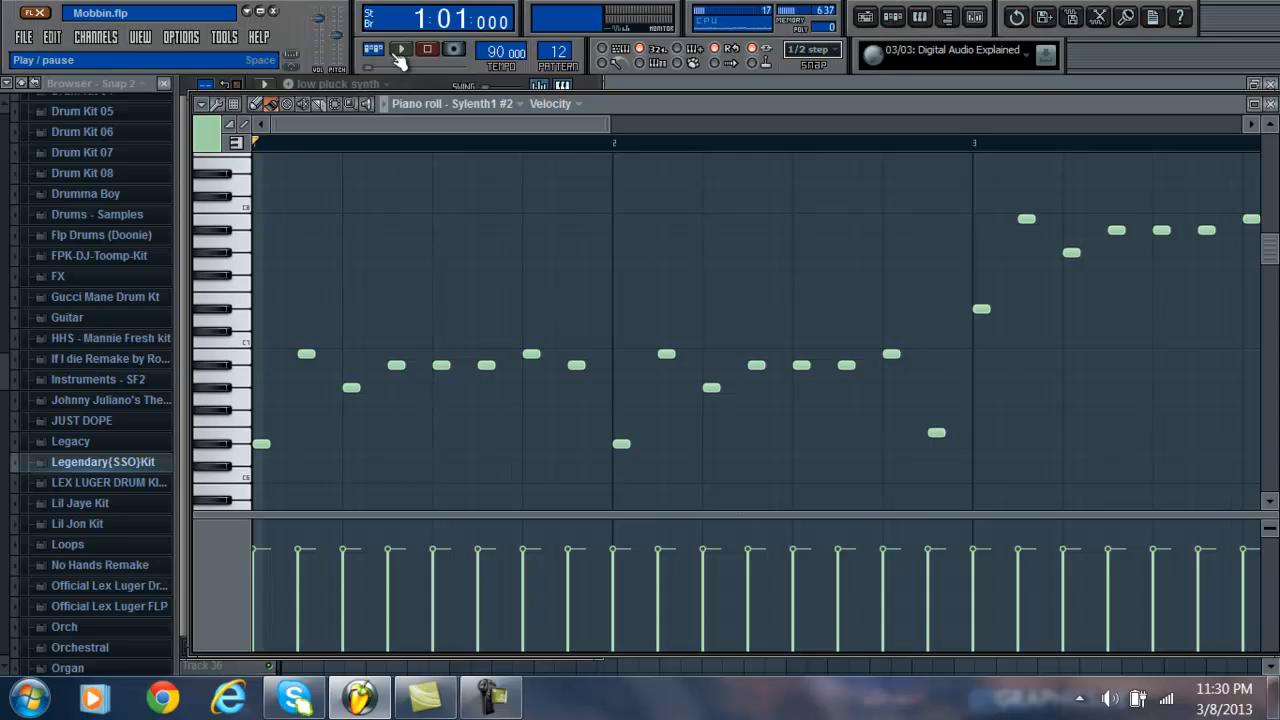
{"action": "left_click", "coordinate": [399, 51]}
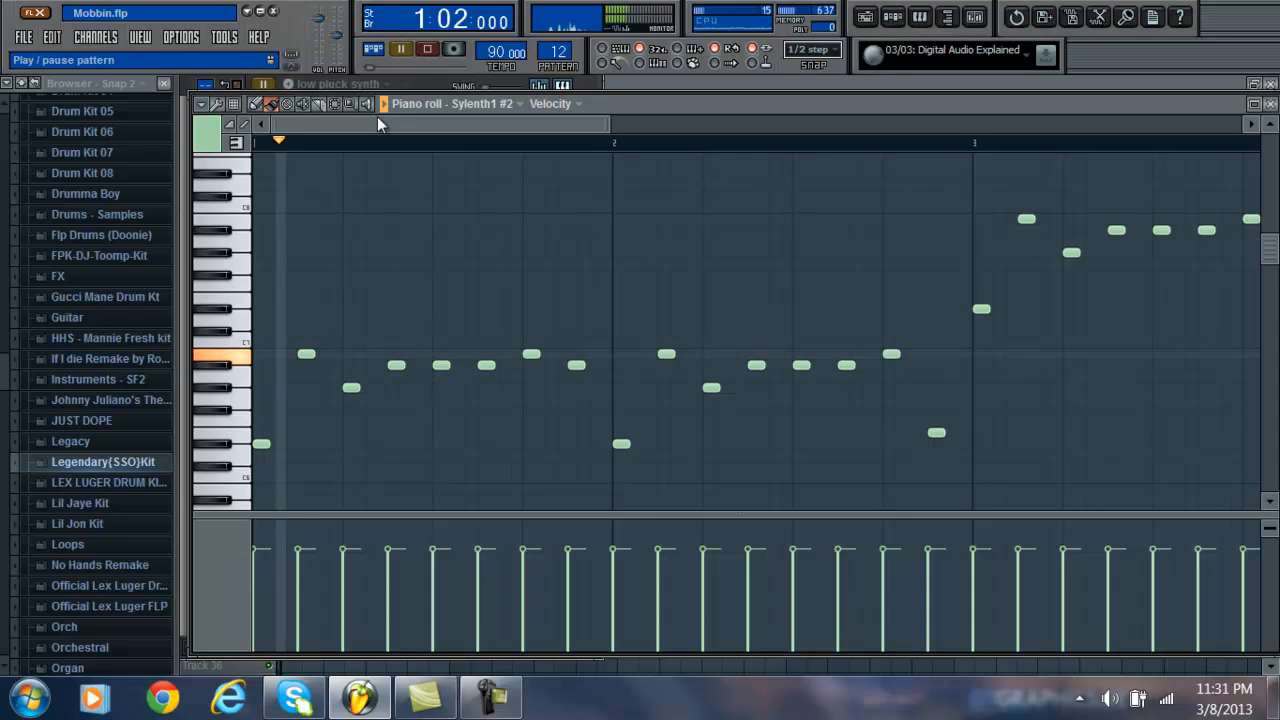
{"action": "left_click_drag", "start_coordinate": [427, 125], "coordinate": [473, 125]}
{"action": "left_click_drag", "start_coordinate": [653, 129], "coordinate": [762, 130]}
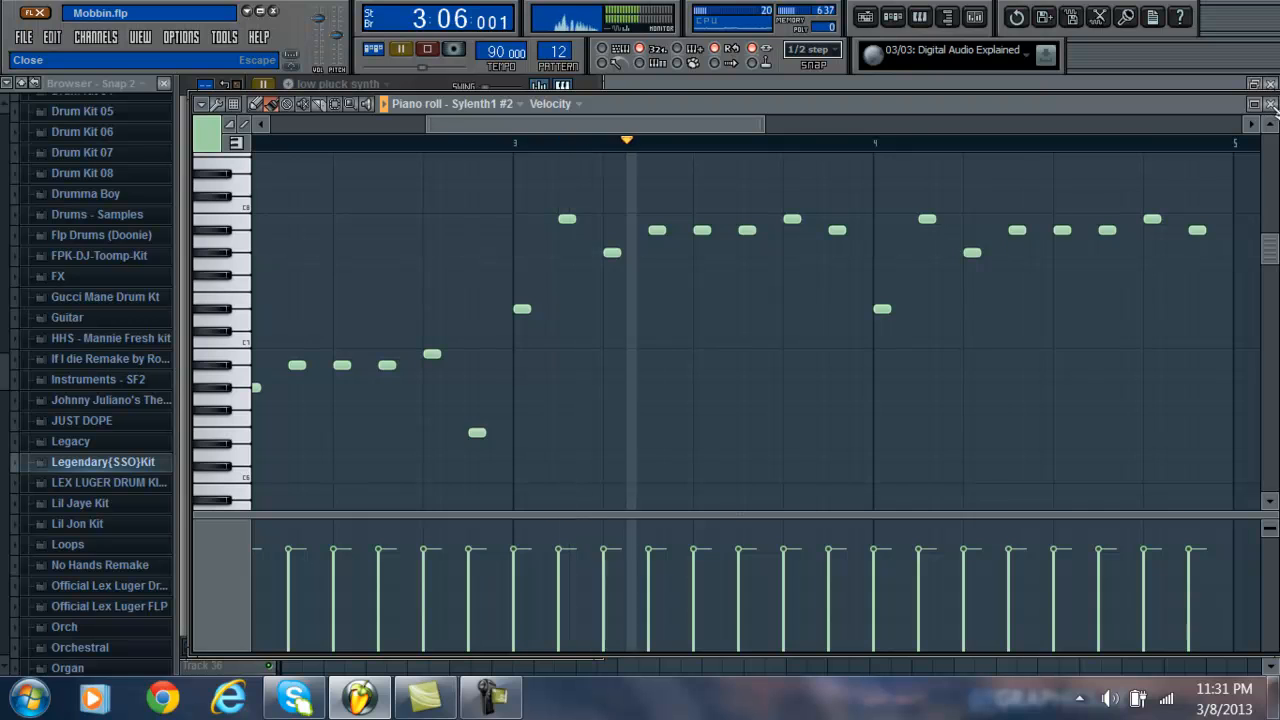
{"action": "left_click_drag", "start_coordinate": [677, 132], "coordinate": [840, 148]}
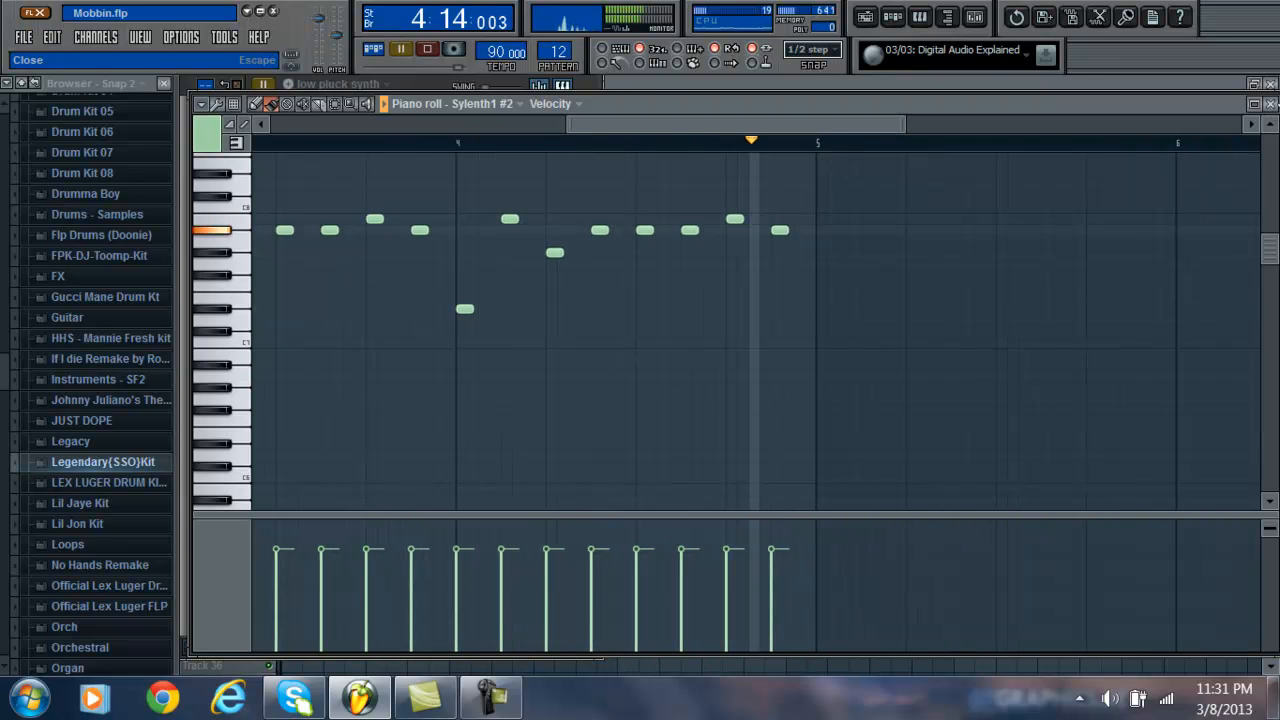
{"action": "left_click", "coordinate": [1270, 103]}
{"action": "left_click", "coordinate": [425, 49]}
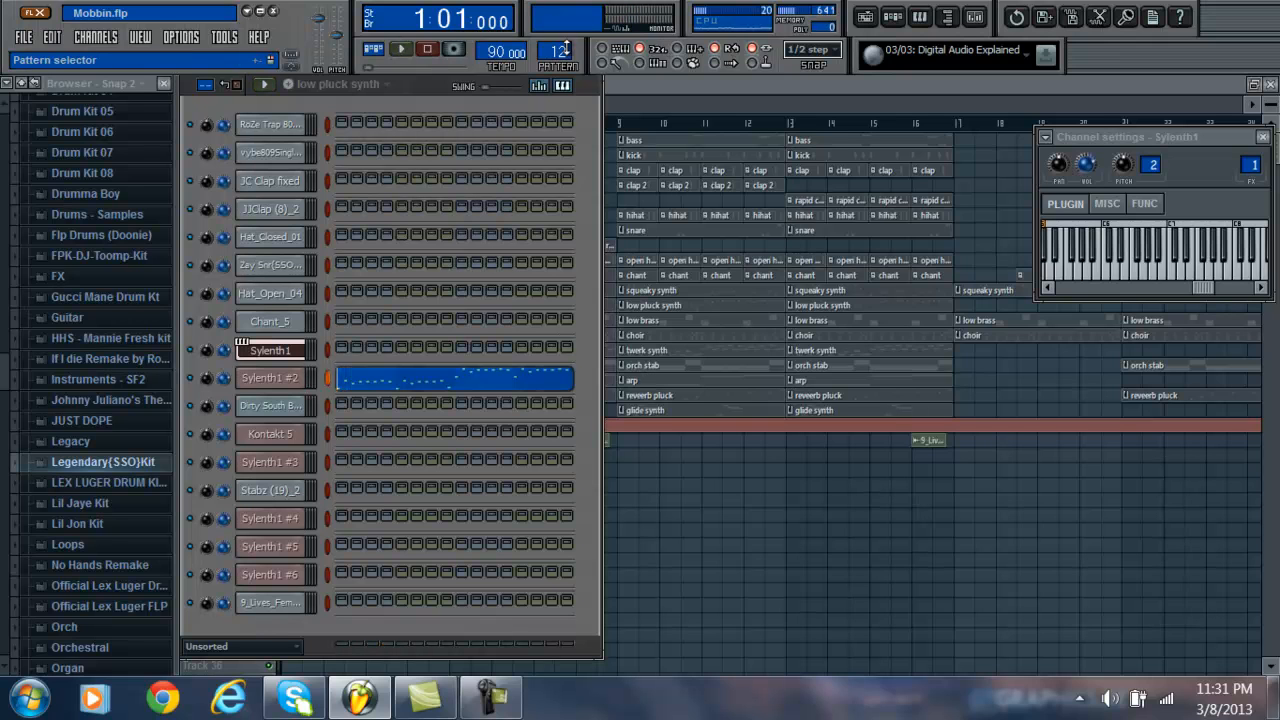
Step: Play back pattern 13, low brass, while following its Dirty South Brass notes in the piano roll, skipping ahead to bar 4
{"action": "scroll", "coordinate": [550, 48], "scroll_direction": "up", "scroll_amount": 1}
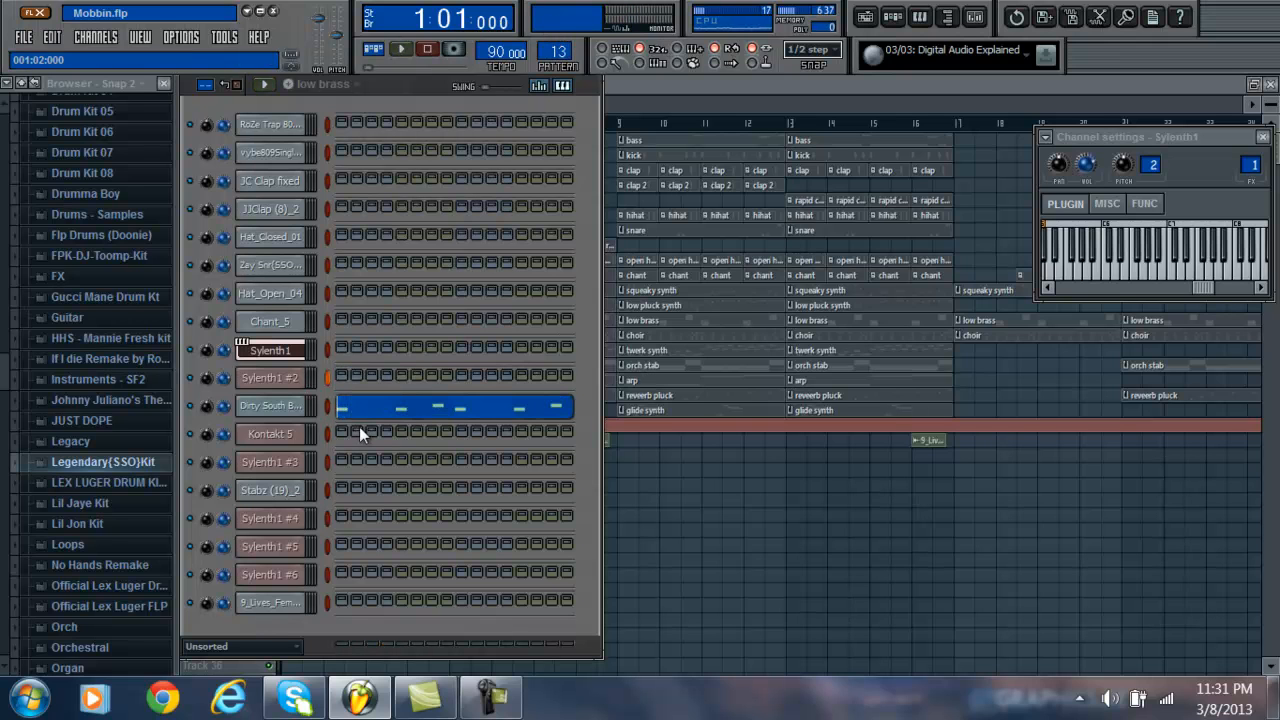
{"action": "left_click", "coordinate": [380, 410]}
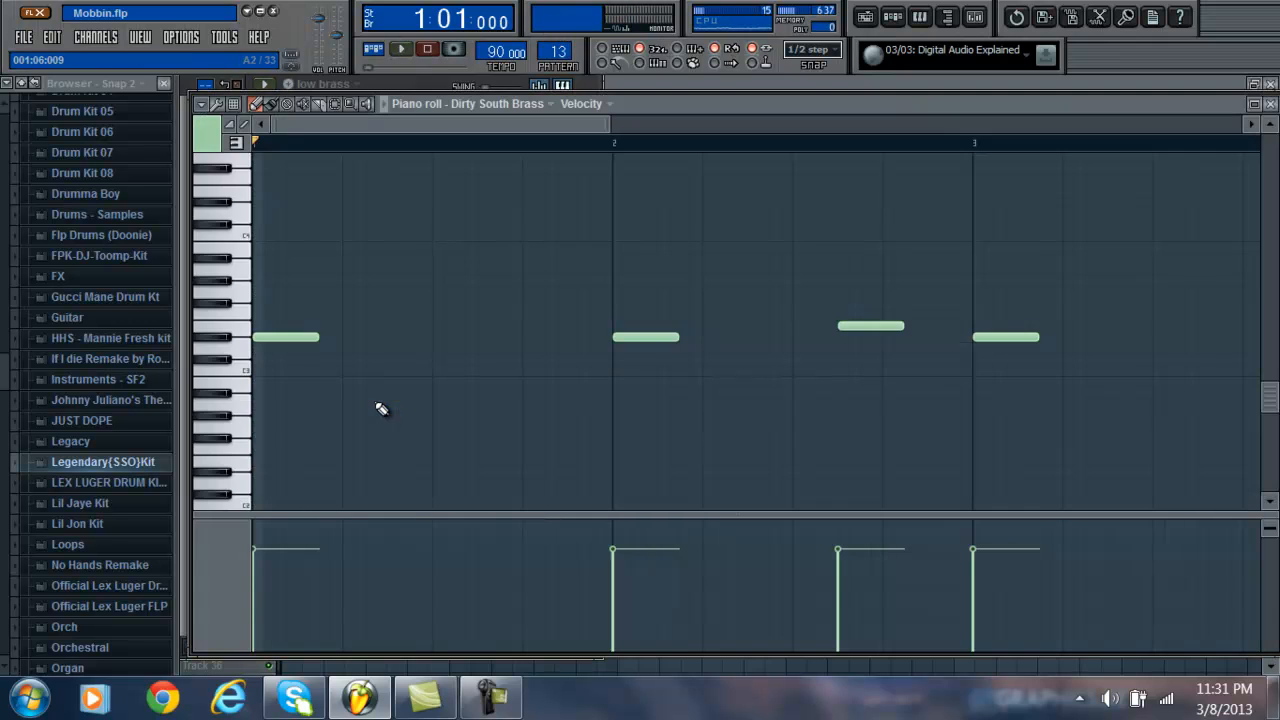
{"action": "left_click", "coordinate": [406, 52]}
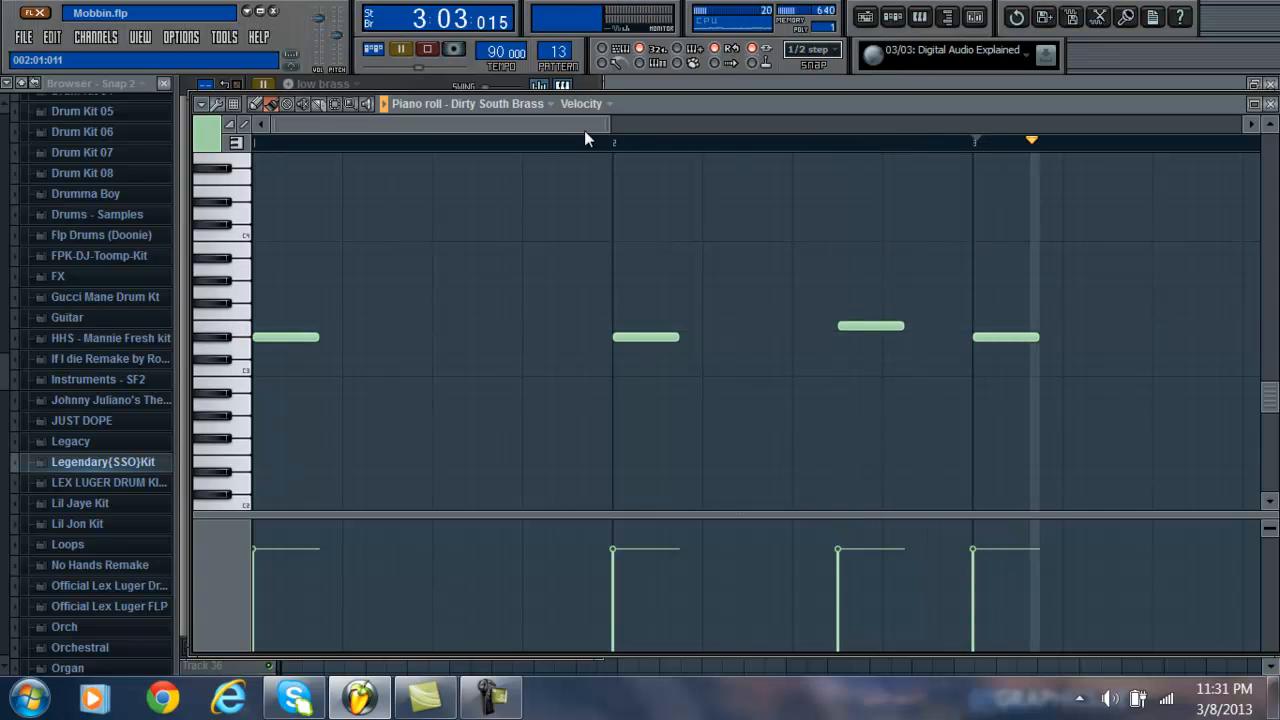
{"action": "left_click", "coordinate": [954, 140]}
{"action": "left_click_drag", "start_coordinate": [608, 128], "coordinate": [702, 132]}
{"action": "left_click", "coordinate": [688, 143]}
{"action": "left_click", "coordinate": [1060, 143]}
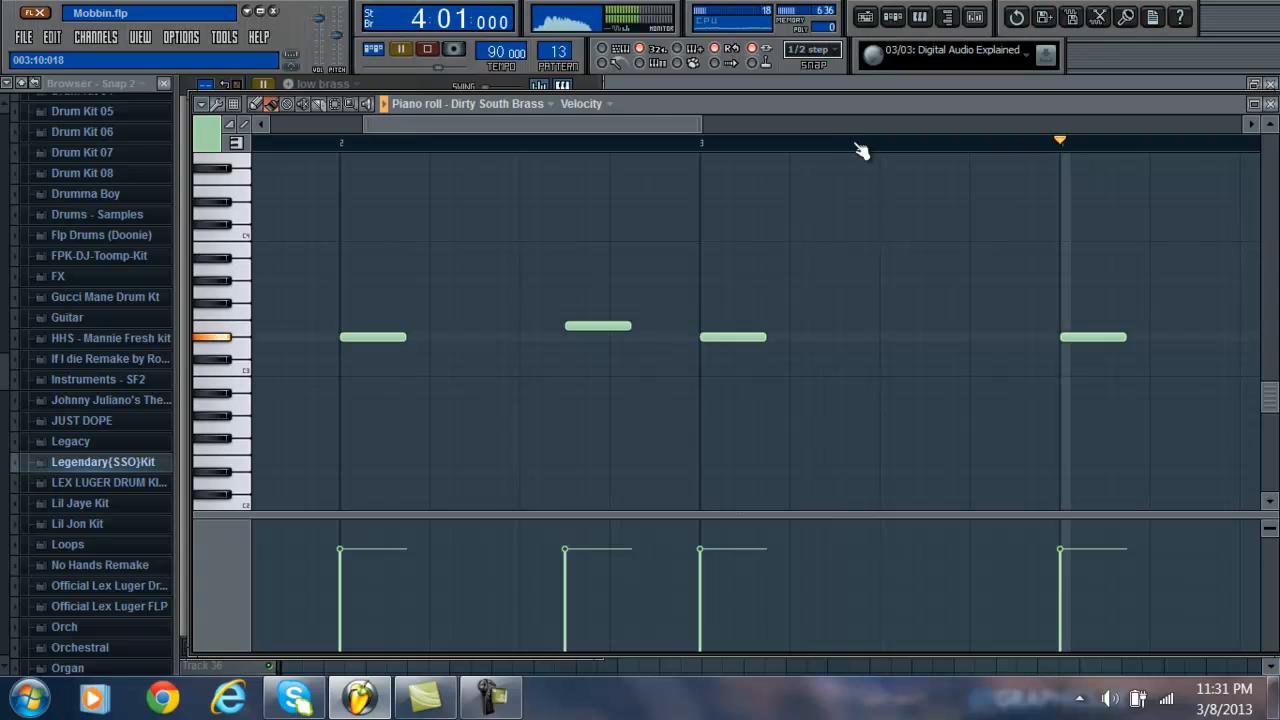
{"action": "left_click_drag", "start_coordinate": [678, 128], "coordinate": [782, 130]}
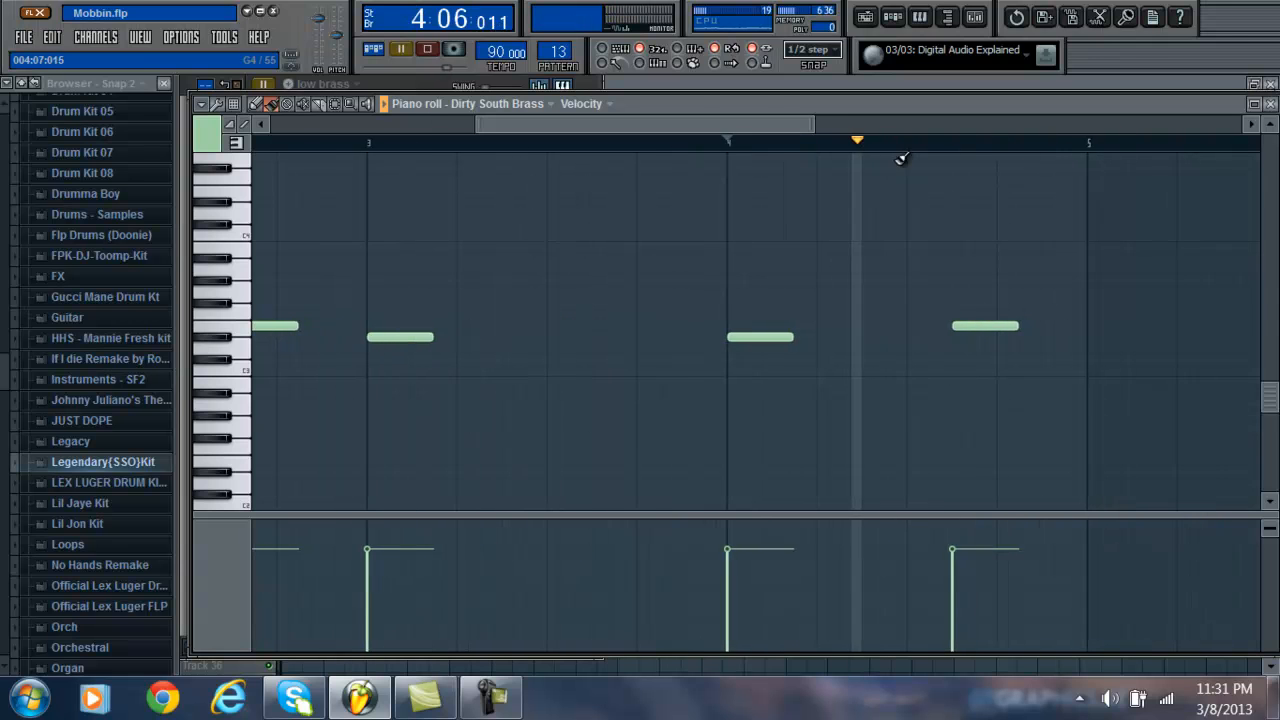
{"action": "left_click", "coordinate": [1270, 104]}
{"action": "left_click", "coordinate": [429, 50]}
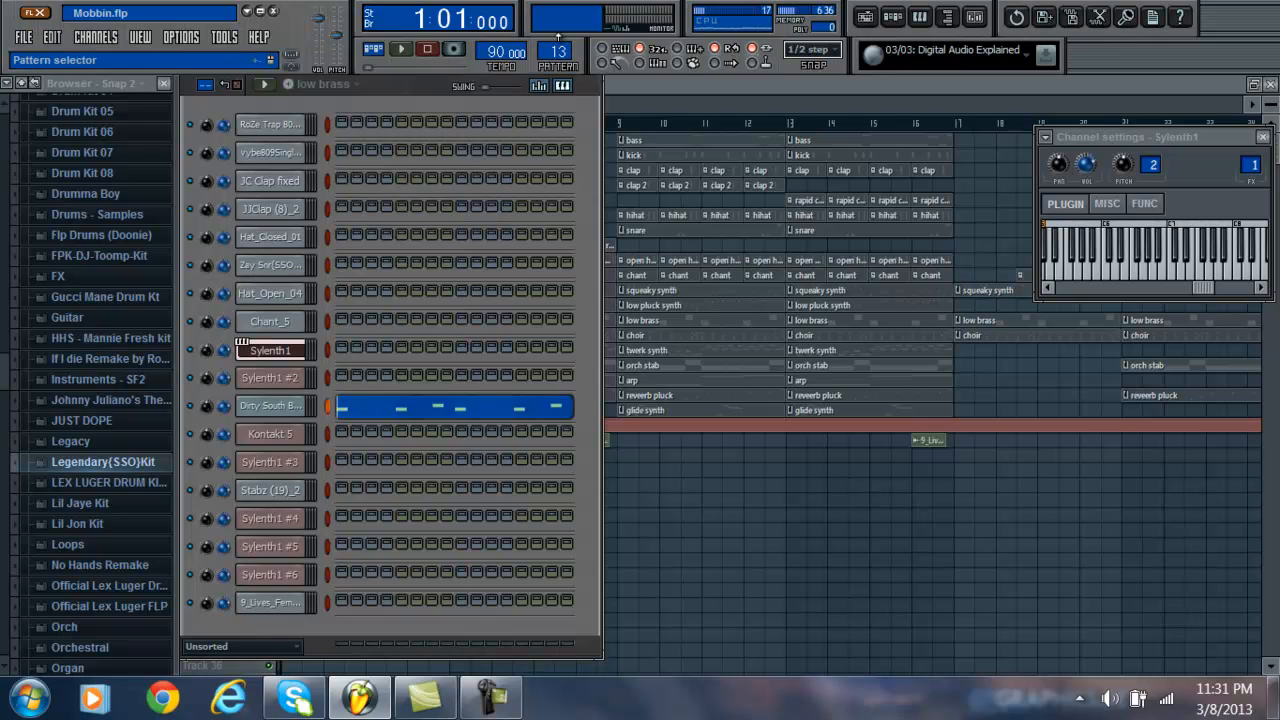
Step: Play back pattern 14, choir, while following its Kontakt 5 chords in the piano roll to the end
{"action": "scroll", "coordinate": [557, 37], "scroll_direction": "up", "scroll_amount": 1}
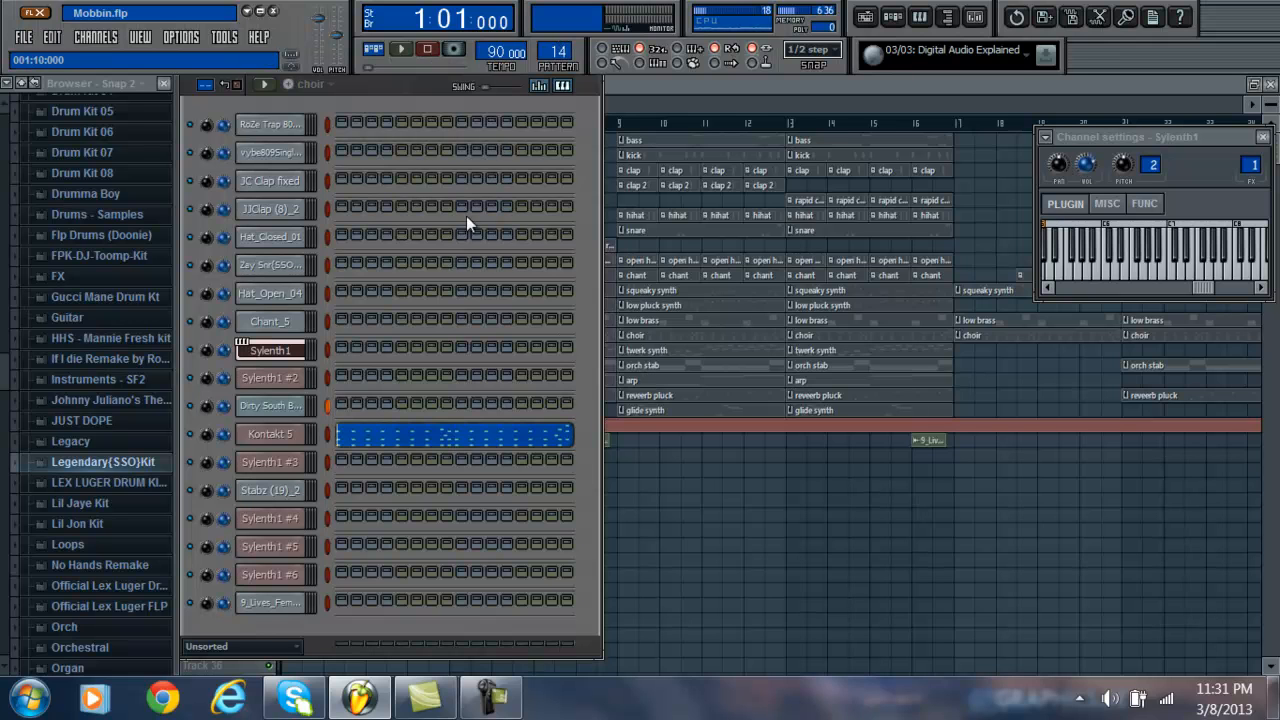
{"action": "left_click", "coordinate": [426, 433]}
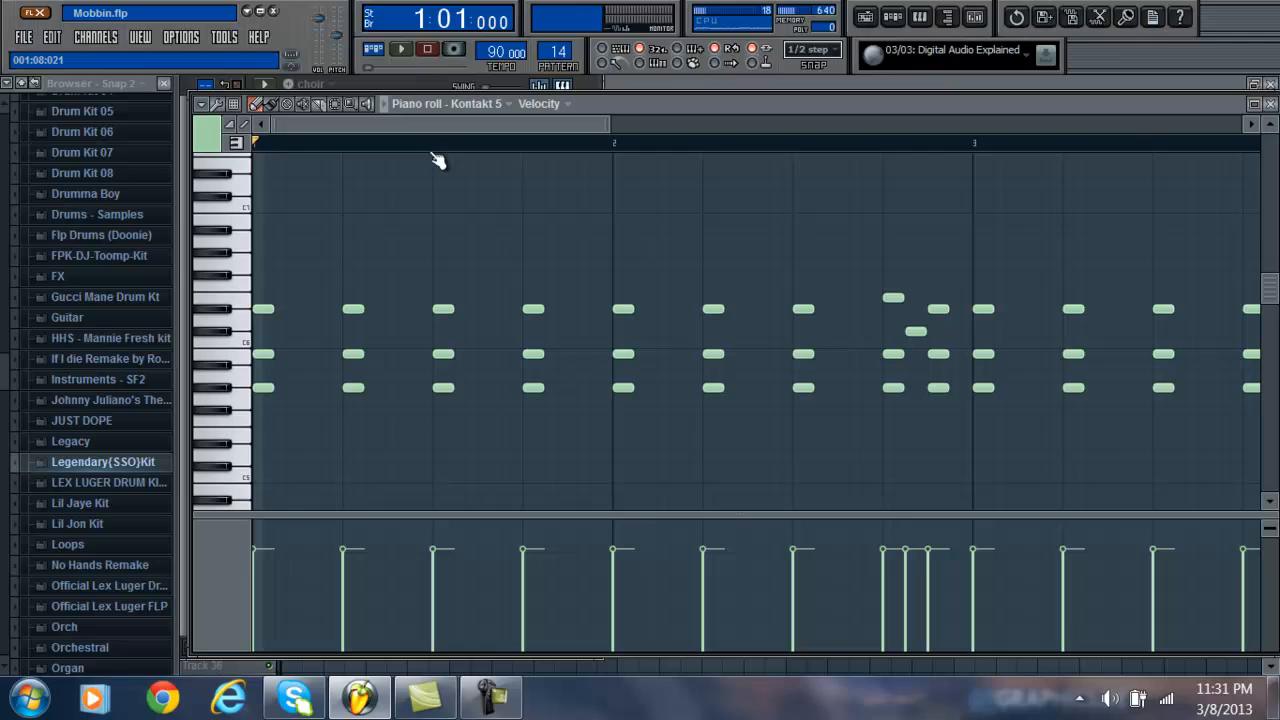
{"action": "left_click", "coordinate": [400, 52]}
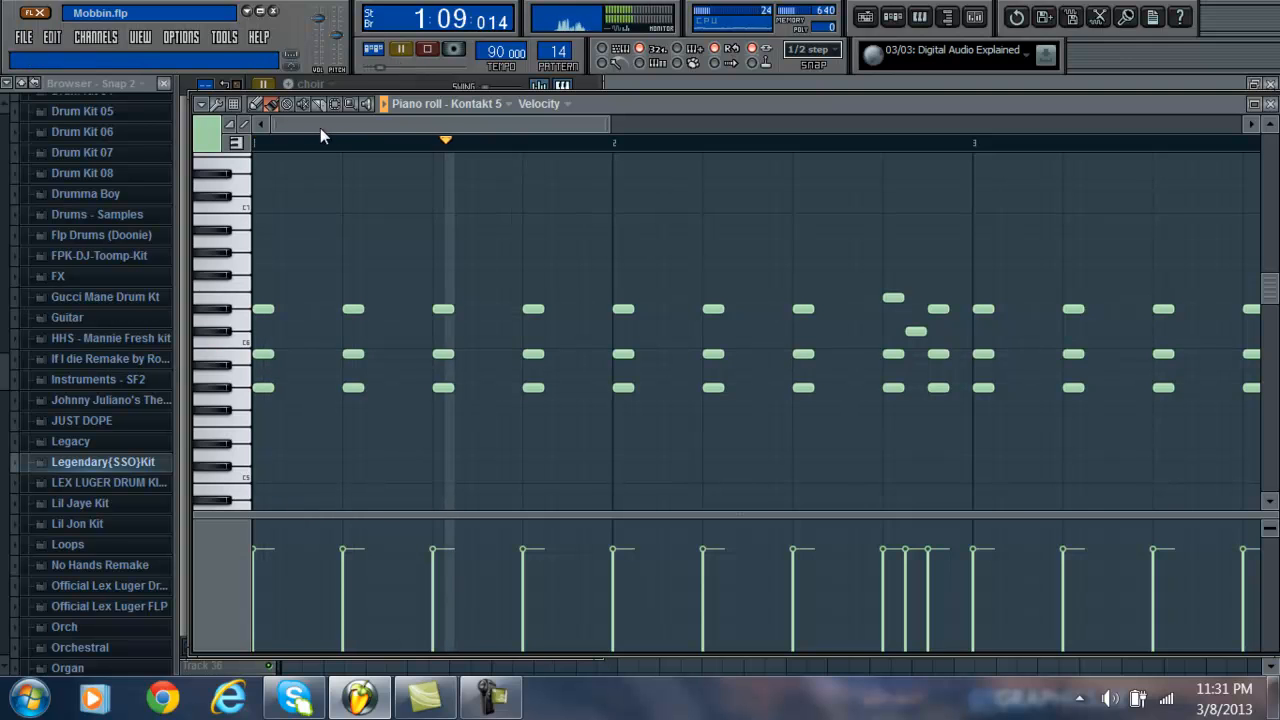
{"action": "left_click_drag", "start_coordinate": [347, 126], "coordinate": [625, 136]}
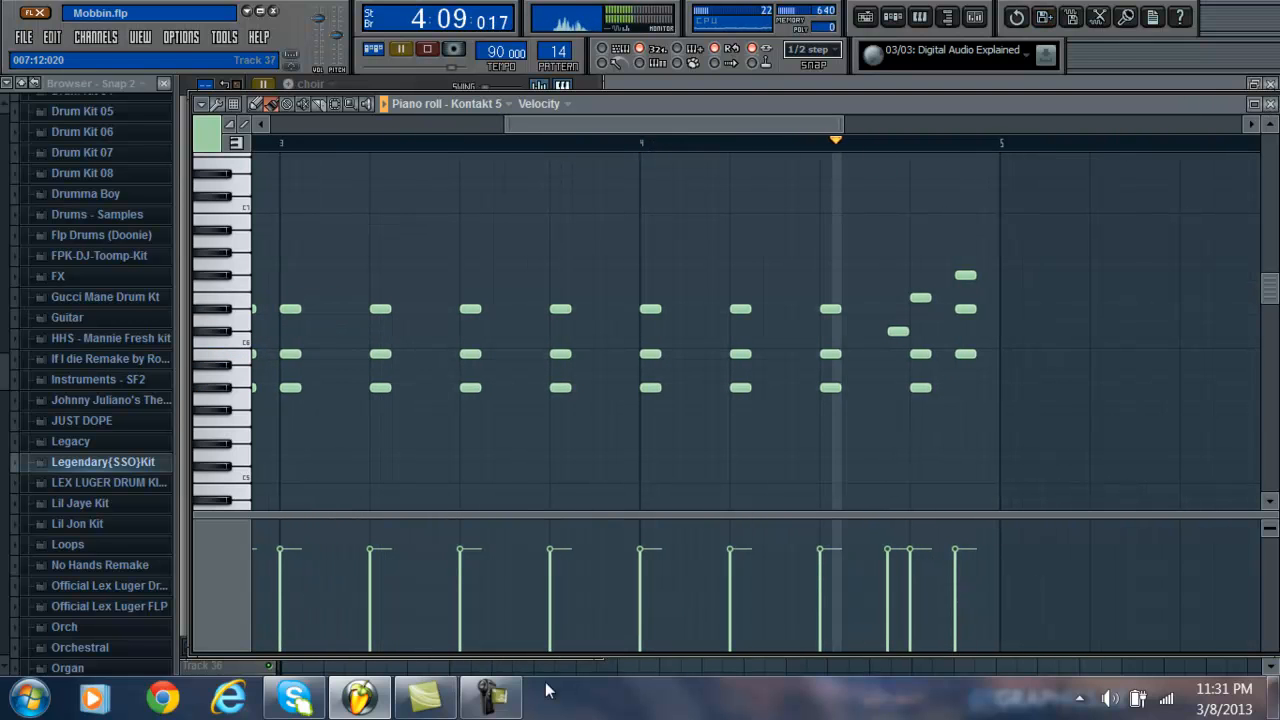
{"action": "left_click", "coordinate": [489, 698]}
{"action": "left_click", "coordinate": [489, 698]}
{"action": "key", "text": "Escape"}
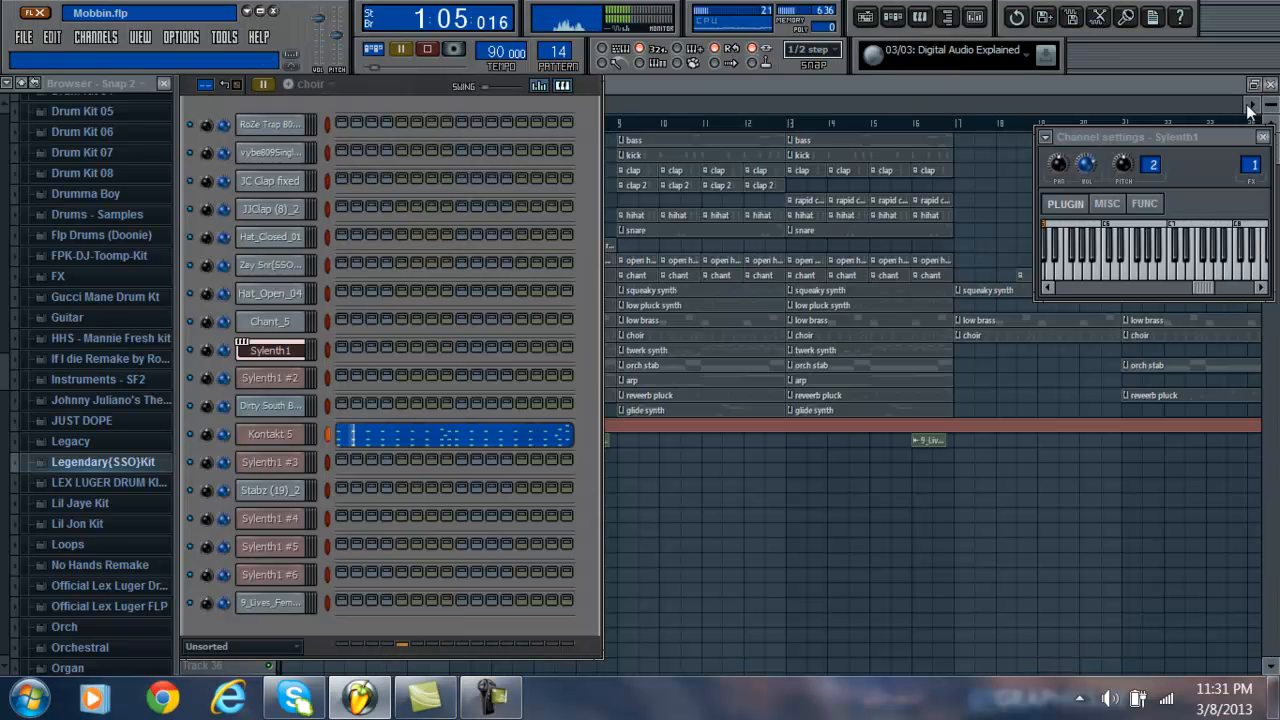
{"action": "left_click", "coordinate": [427, 48]}
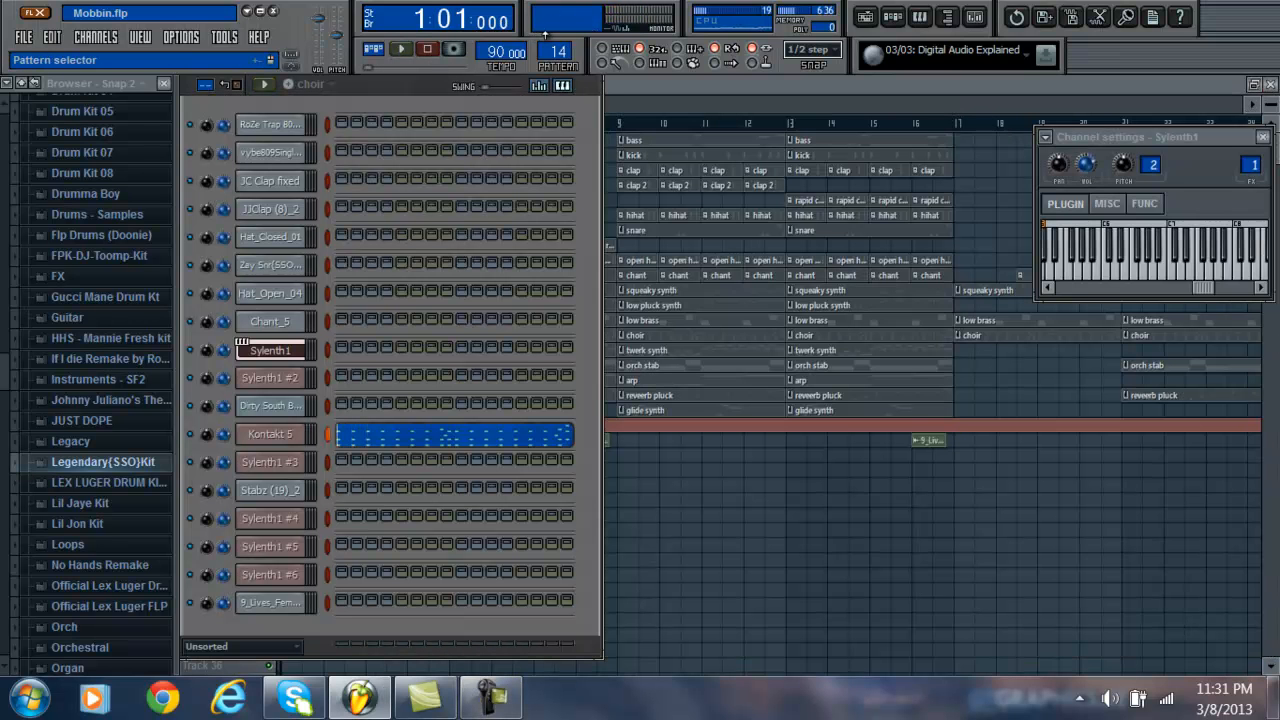
Step: Switch to pattern 15, twerk synth, and inspect its Sylenth1 #3 piano roll notes and loaded preset
{"action": "scroll", "coordinate": [546, 33], "scroll_direction": "up", "scroll_amount": 1}
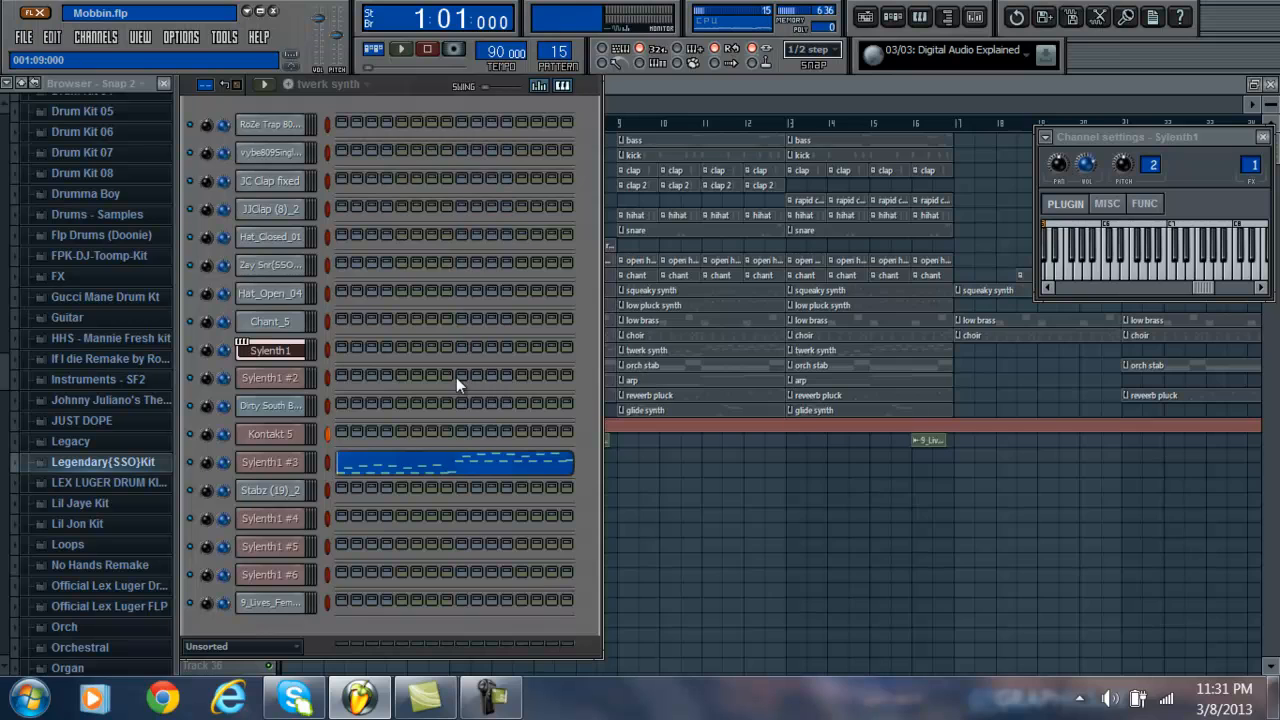
{"action": "left_click", "coordinate": [447, 474]}
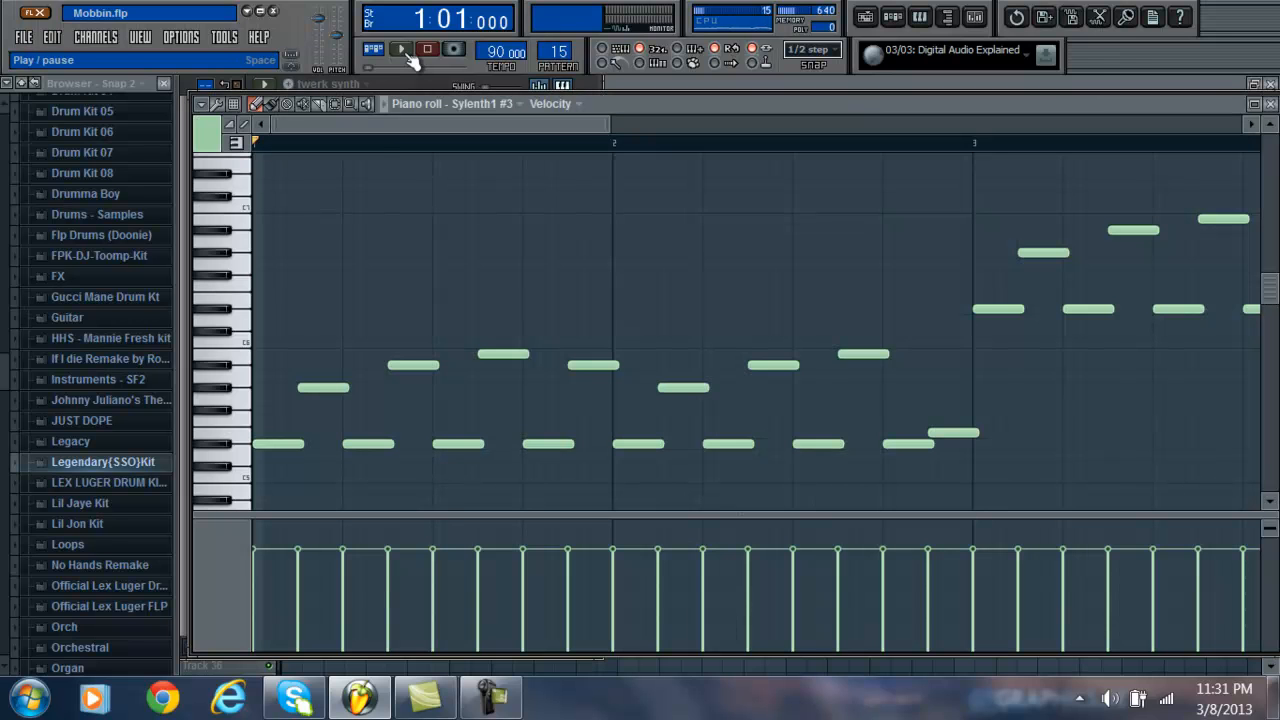
{"action": "left_click", "coordinate": [272, 105]}
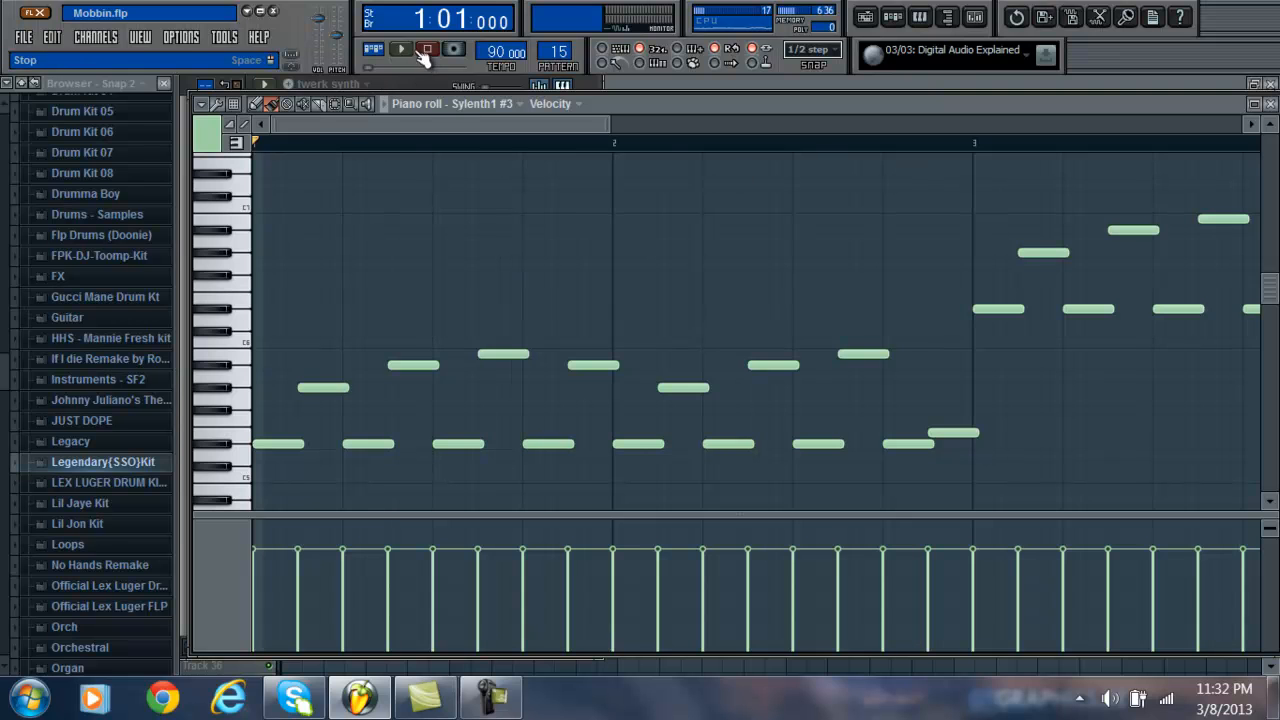
{"action": "left_click", "coordinate": [1271, 103]}
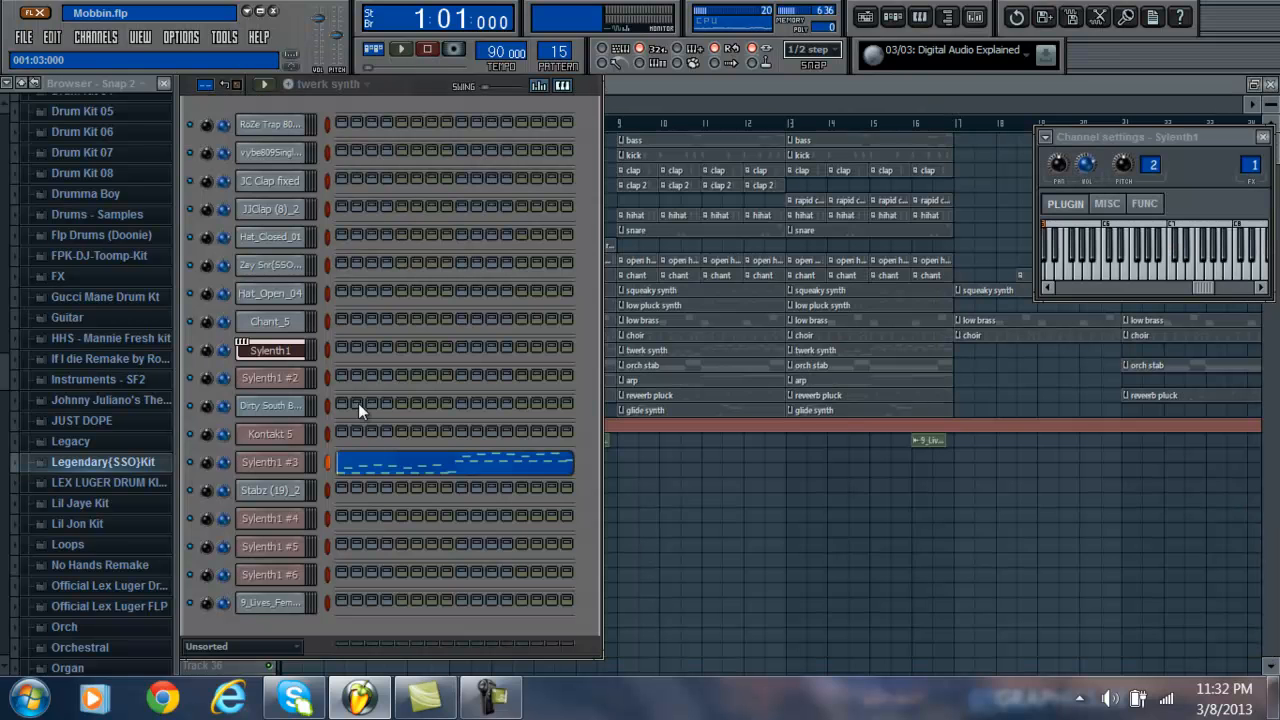
{"action": "left_click", "coordinate": [286, 468]}
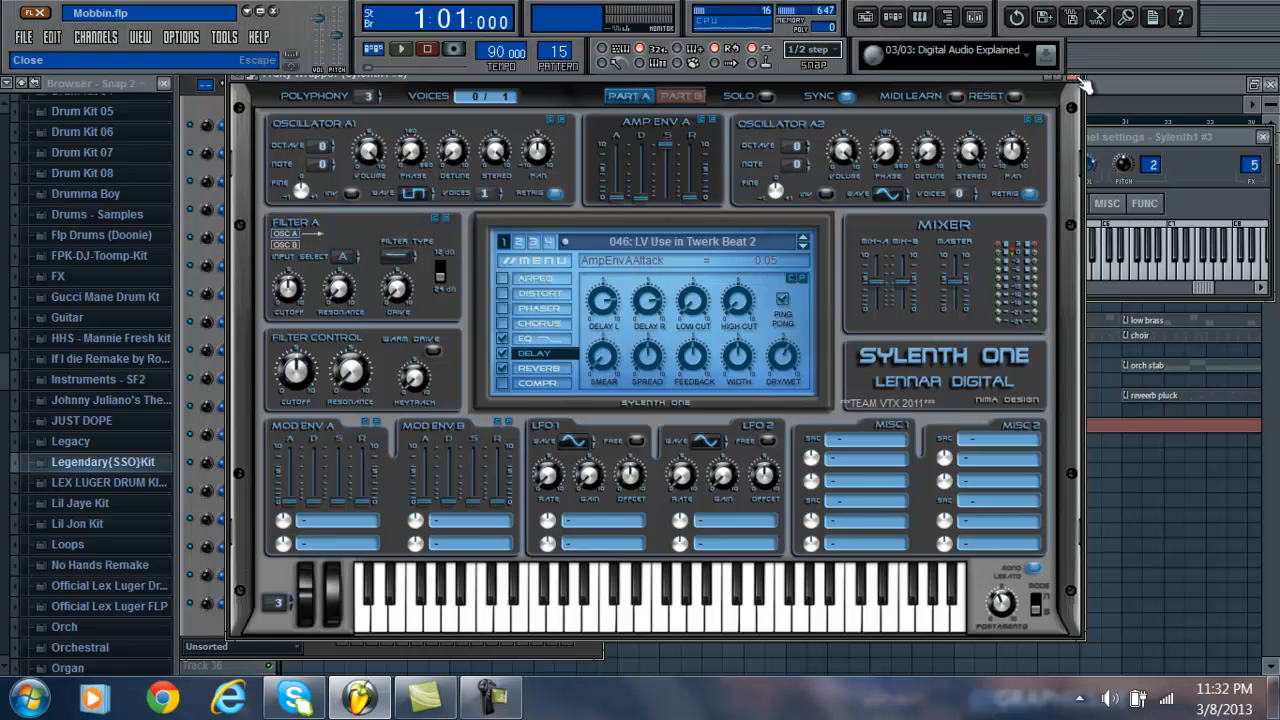
{"action": "left_click", "coordinate": [1085, 86]}
Step: Play back pattern 15, twerk synth, while following its Sylenth1 #3 notes in the piano roll to the end
{"action": "left_click", "coordinate": [400, 49]}
{"action": "left_click", "coordinate": [397, 444]}
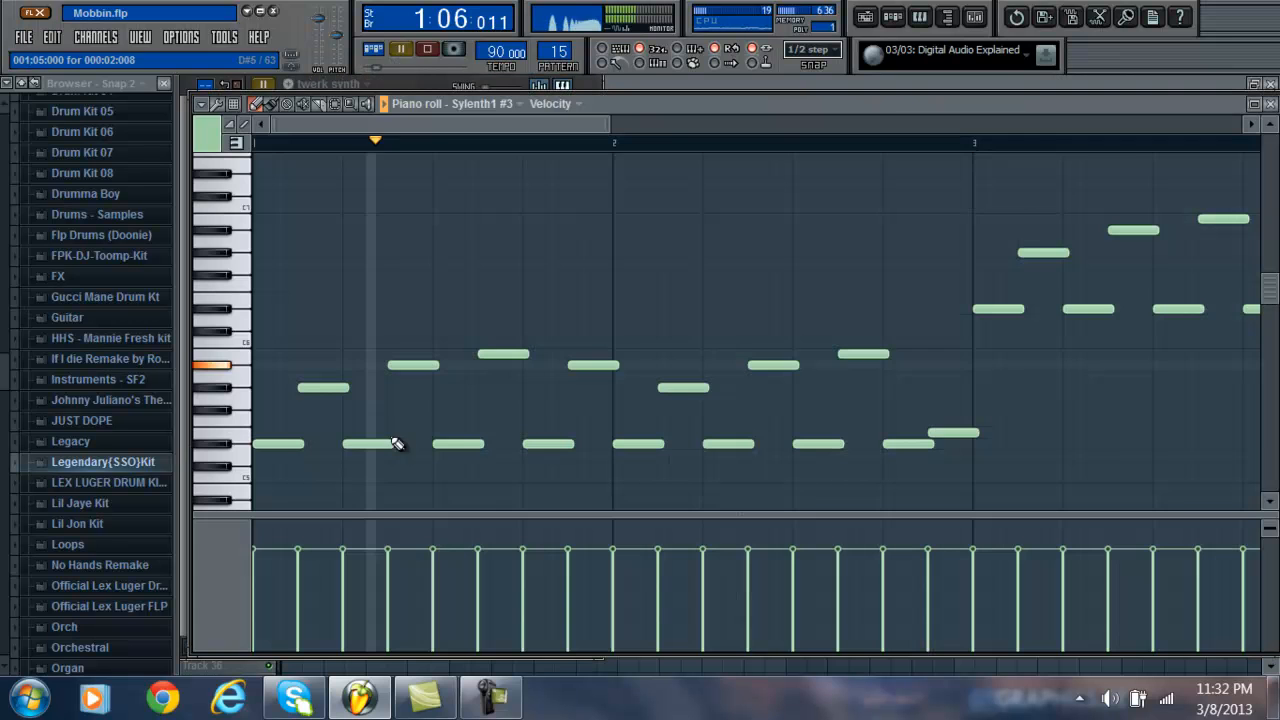
{"action": "left_click_drag", "start_coordinate": [390, 123], "coordinate": [679, 124]}
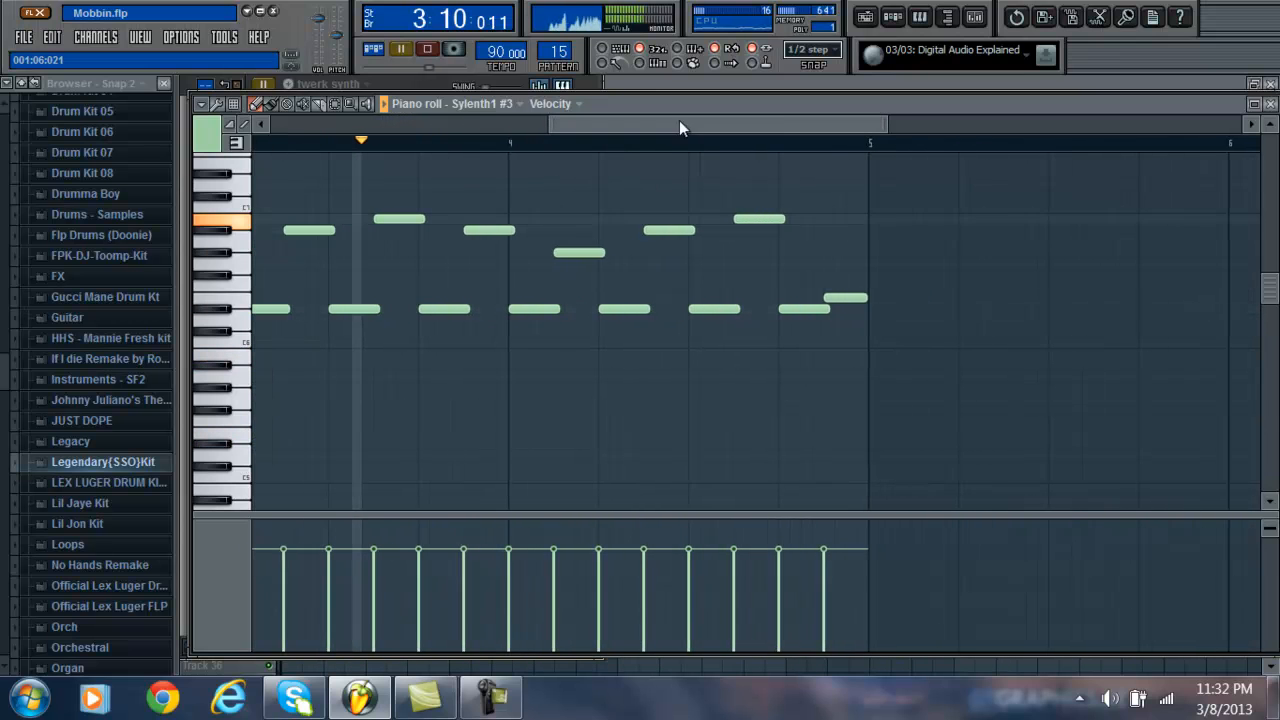
{"action": "left_click", "coordinate": [1271, 104]}
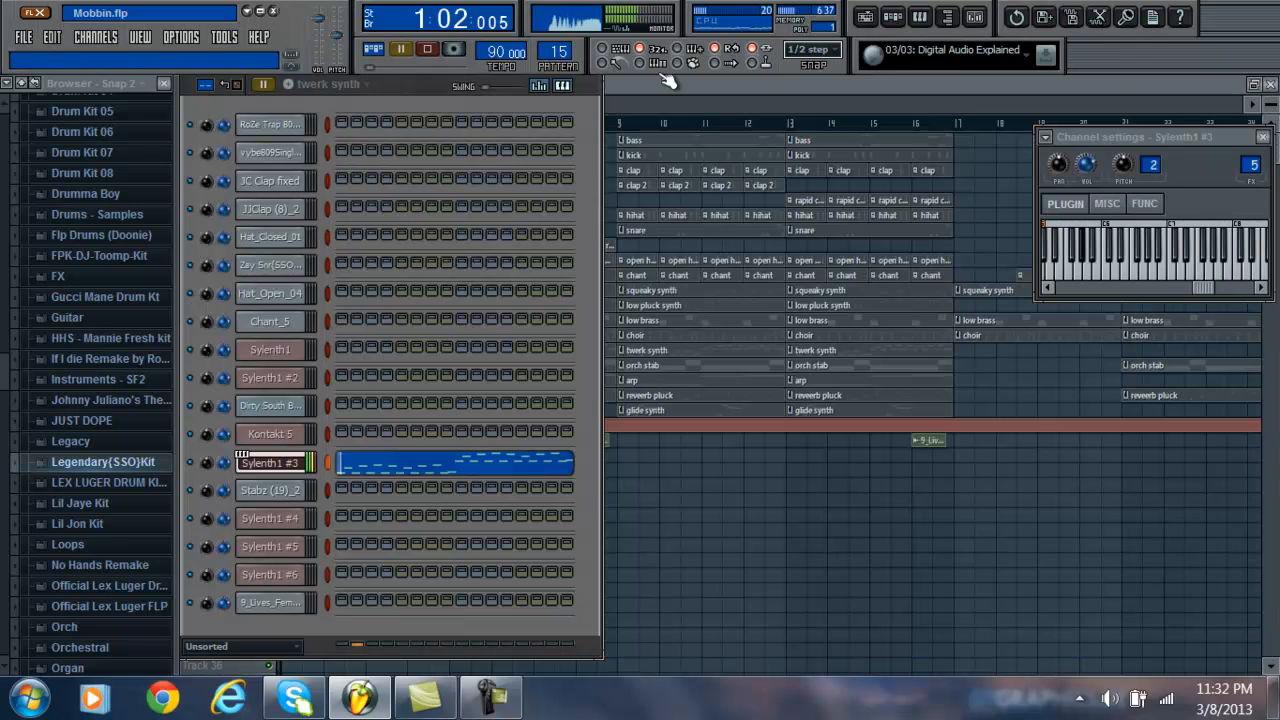
{"action": "left_click", "coordinate": [427, 49]}
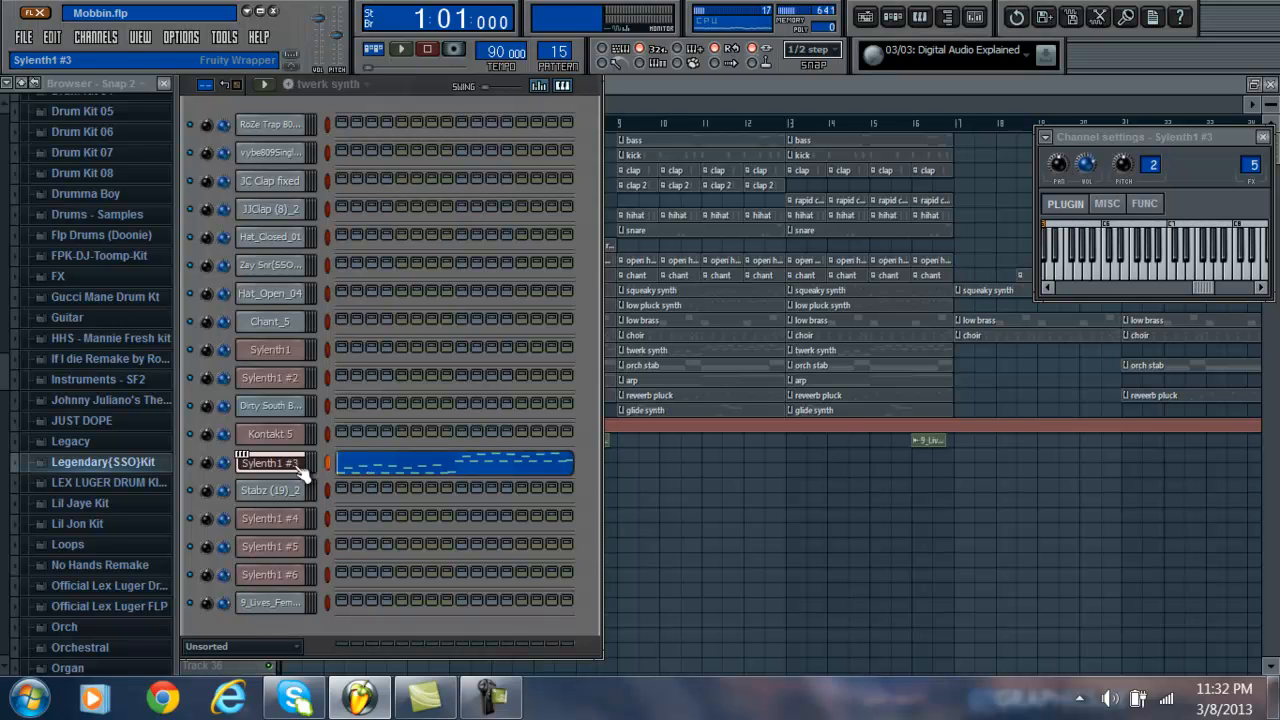
Step: Review the twerk synth's notes and synth settings, along with its mixer track and playlist arrangement
{"action": "left_click", "coordinate": [362, 470]}
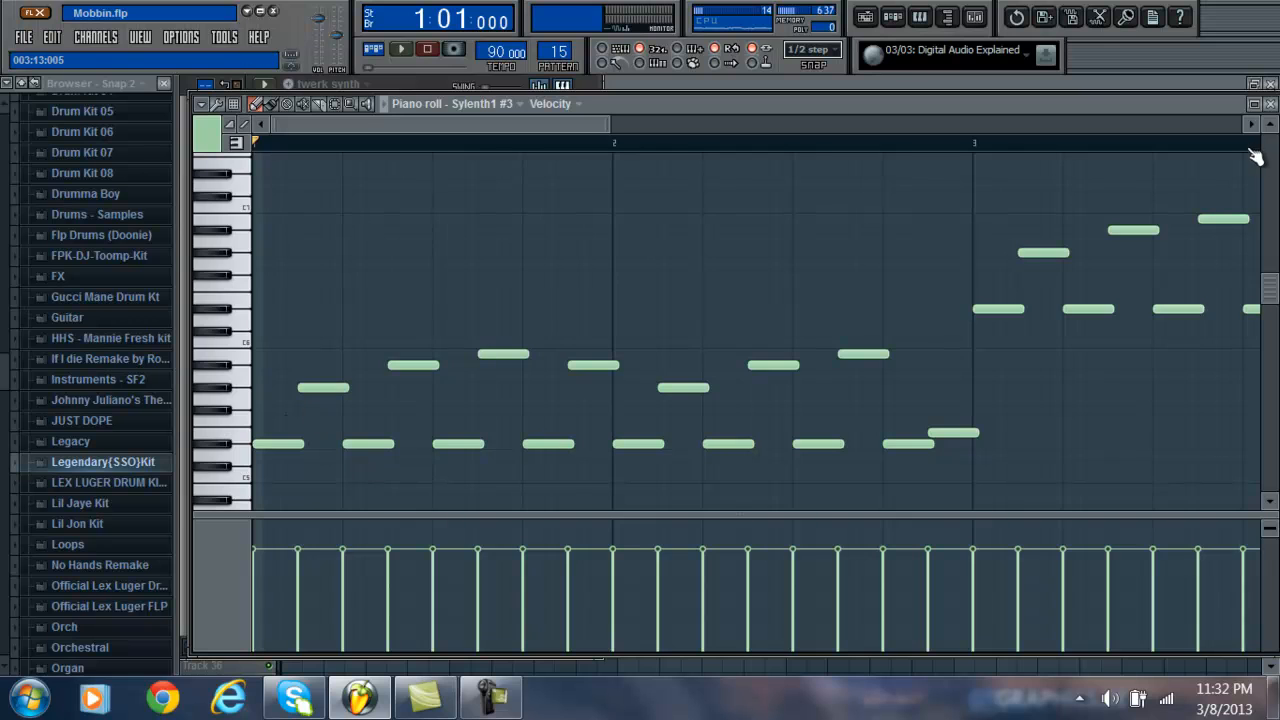
{"action": "left_click", "coordinate": [1271, 104]}
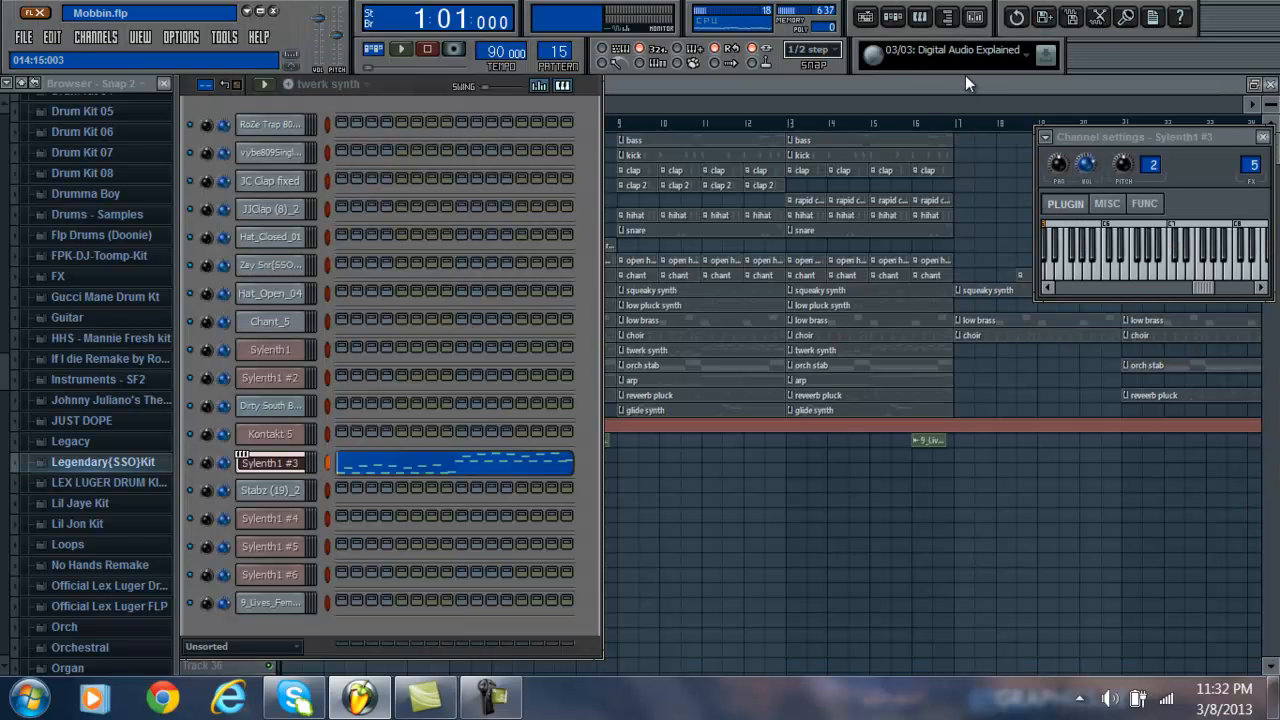
{"action": "left_click", "coordinate": [297, 462]}
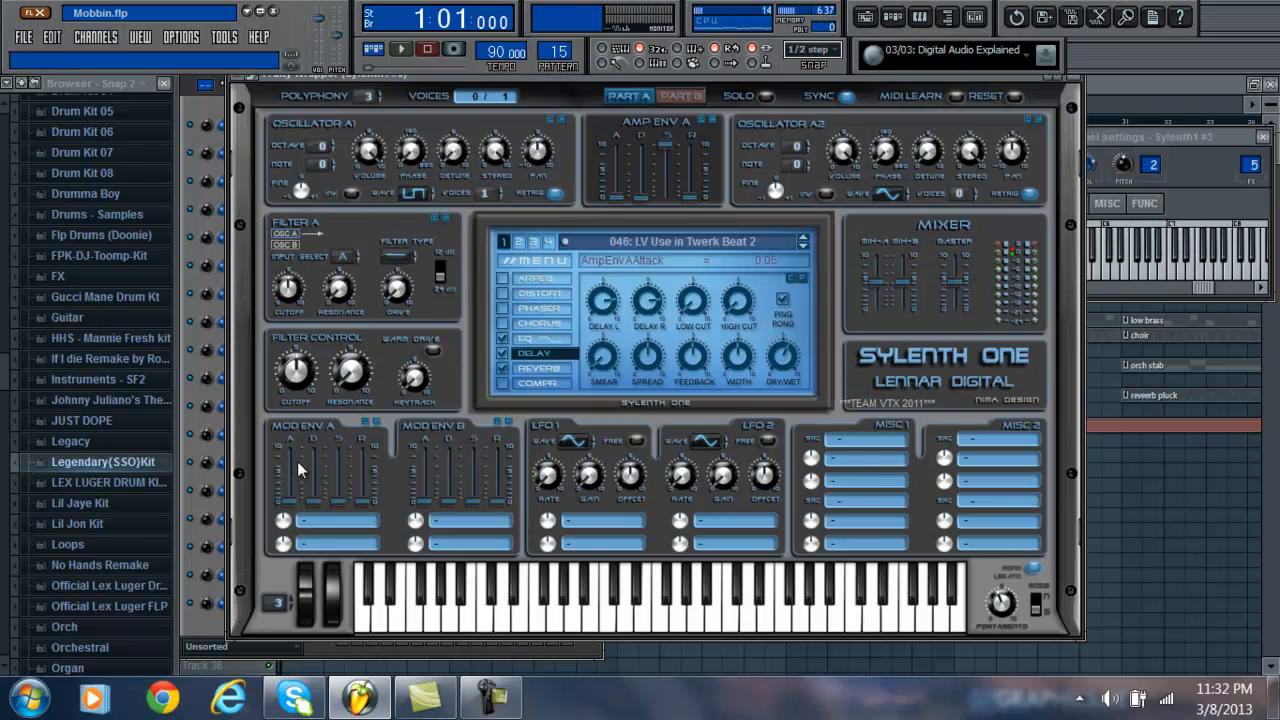
{"action": "left_click", "coordinate": [974, 18]}
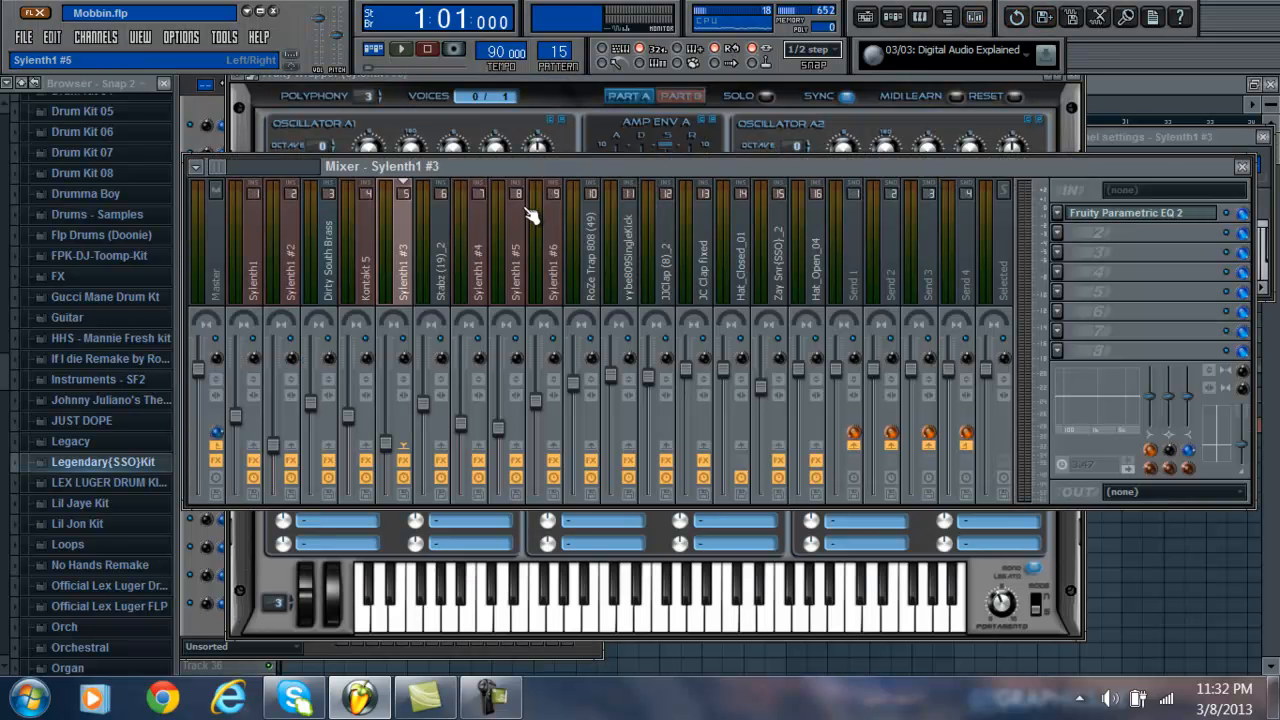
{"action": "left_click", "coordinate": [864, 17]}
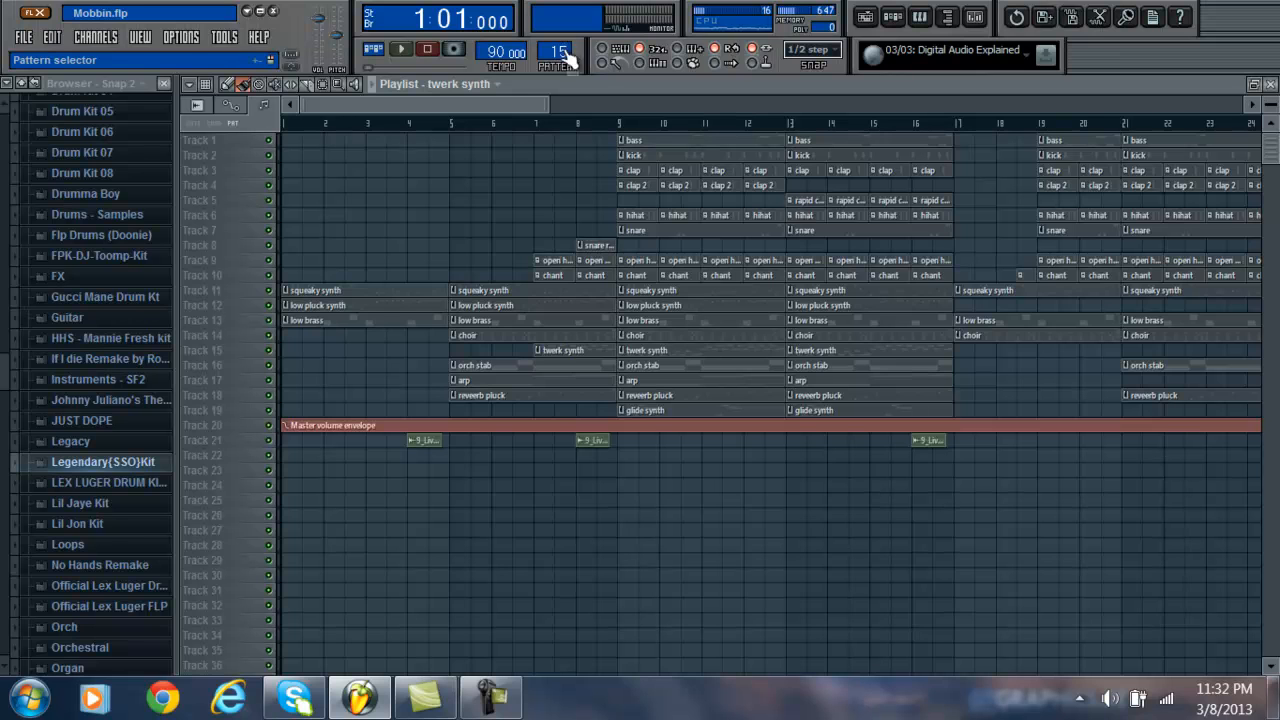
Step: Examine the Sylenth1 #3 effect pages, including the arpeggiator, distortion, phaser, chorus, EQ, delay and compressor settings
{"action": "left_click", "coordinate": [891, 18]}
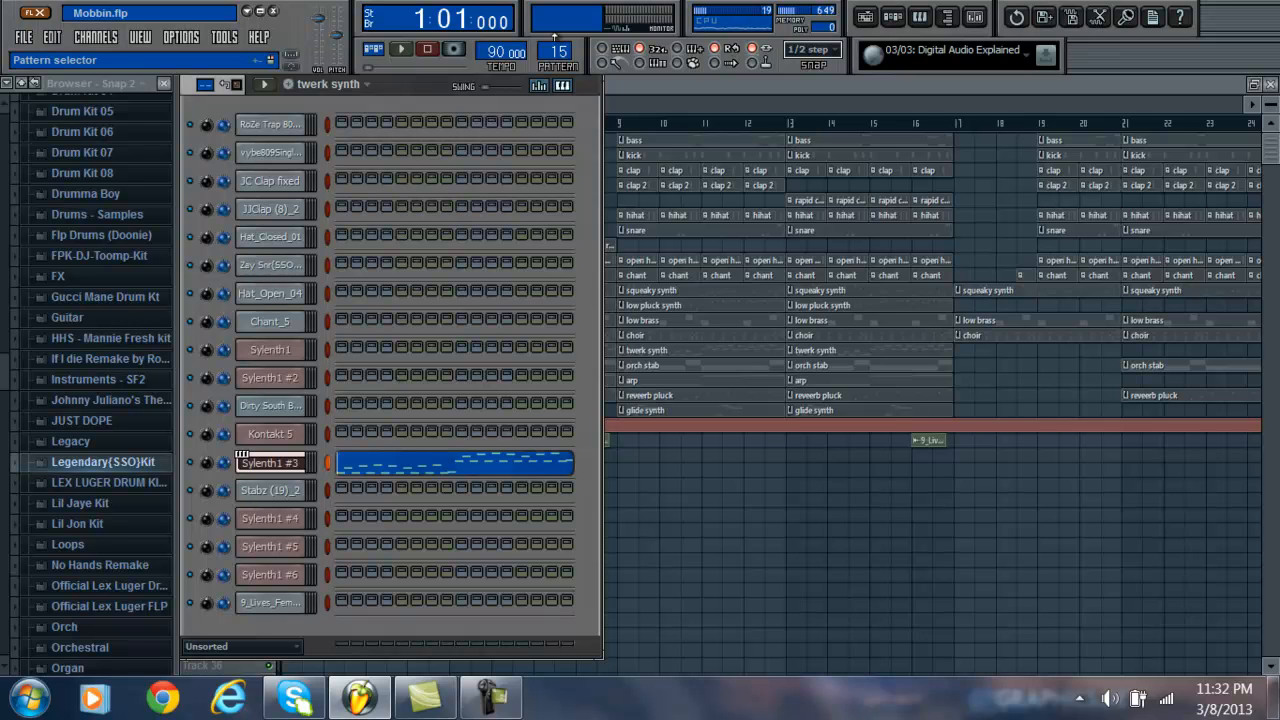
{"action": "left_click", "coordinate": [288, 462]}
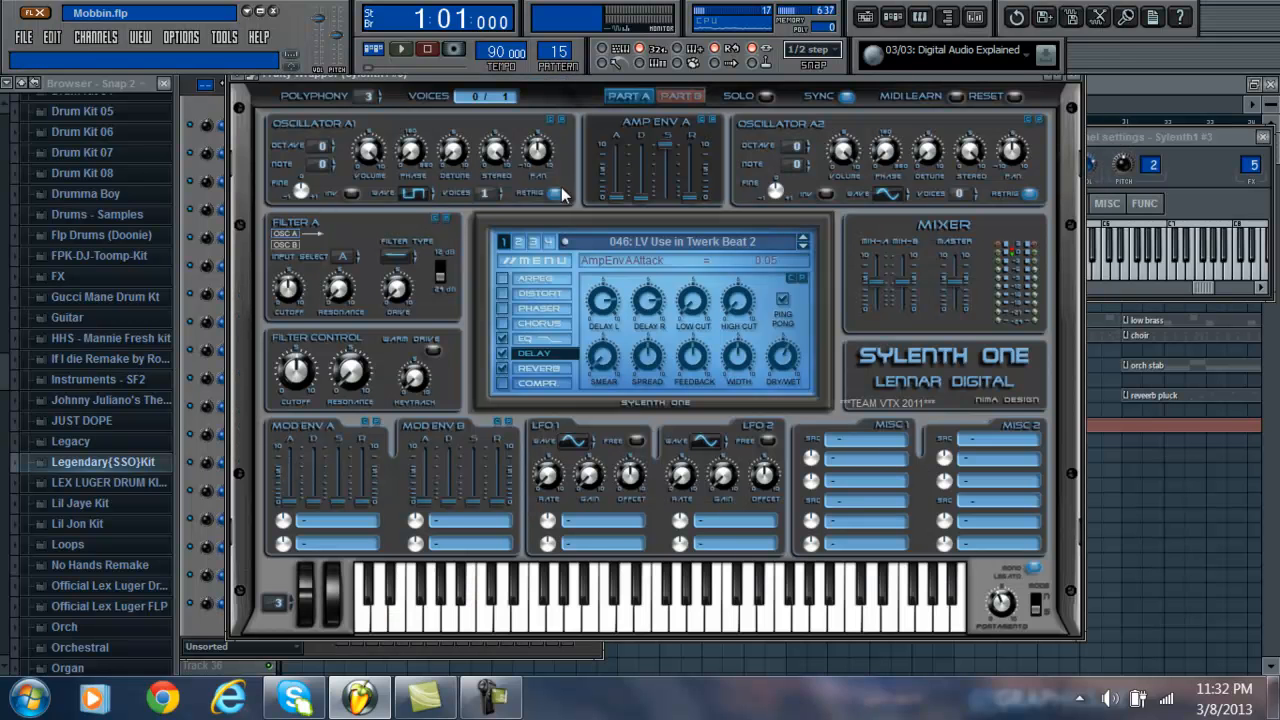
{"action": "left_click_drag", "start_coordinate": [561, 74], "coordinate": [567, 126]}
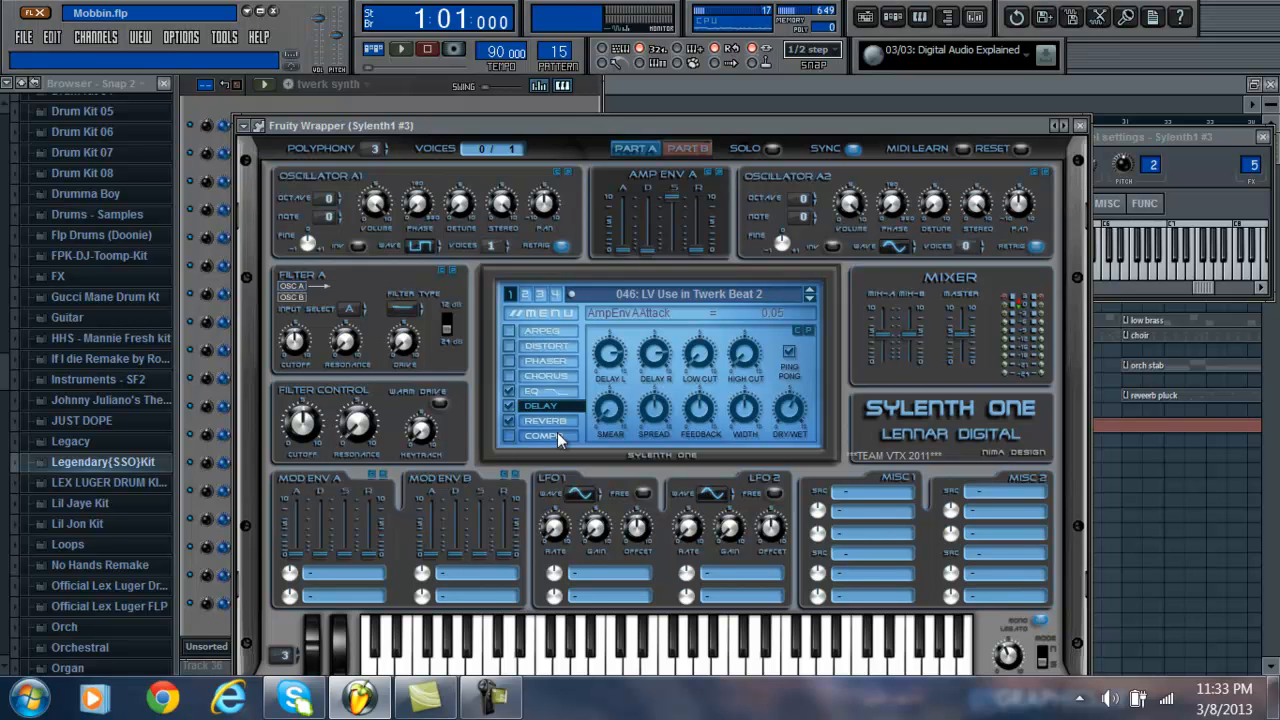
{"action": "left_click", "coordinate": [543, 332]}
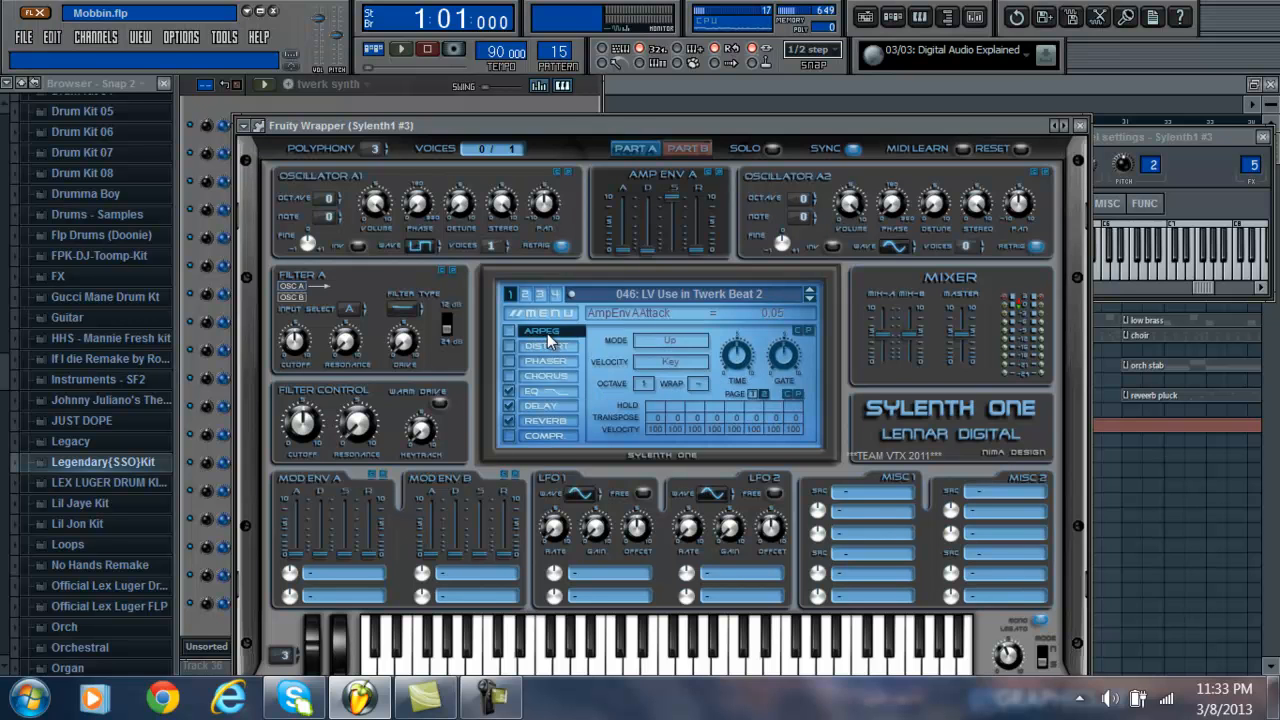
{"action": "left_click", "coordinate": [542, 362]}
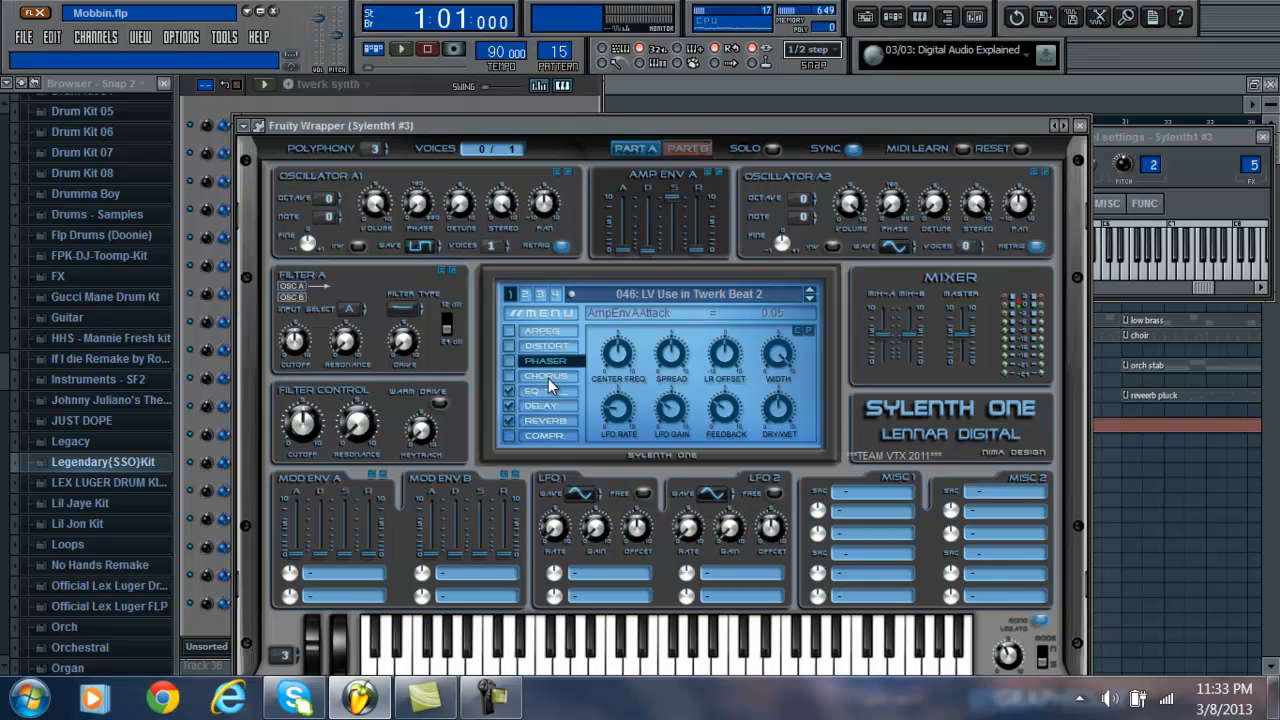
{"action": "left_click", "coordinate": [548, 378]}
{"action": "left_click", "coordinate": [548, 405]}
{"action": "left_click", "coordinate": [550, 437]}
{"action": "left_click", "coordinate": [551, 405]}
{"action": "left_click", "coordinate": [551, 391]}
{"action": "left_click", "coordinate": [551, 376]}
{"action": "left_click", "coordinate": [552, 361]}
{"action": "left_click", "coordinate": [554, 346]}
{"action": "left_click", "coordinate": [555, 331]}
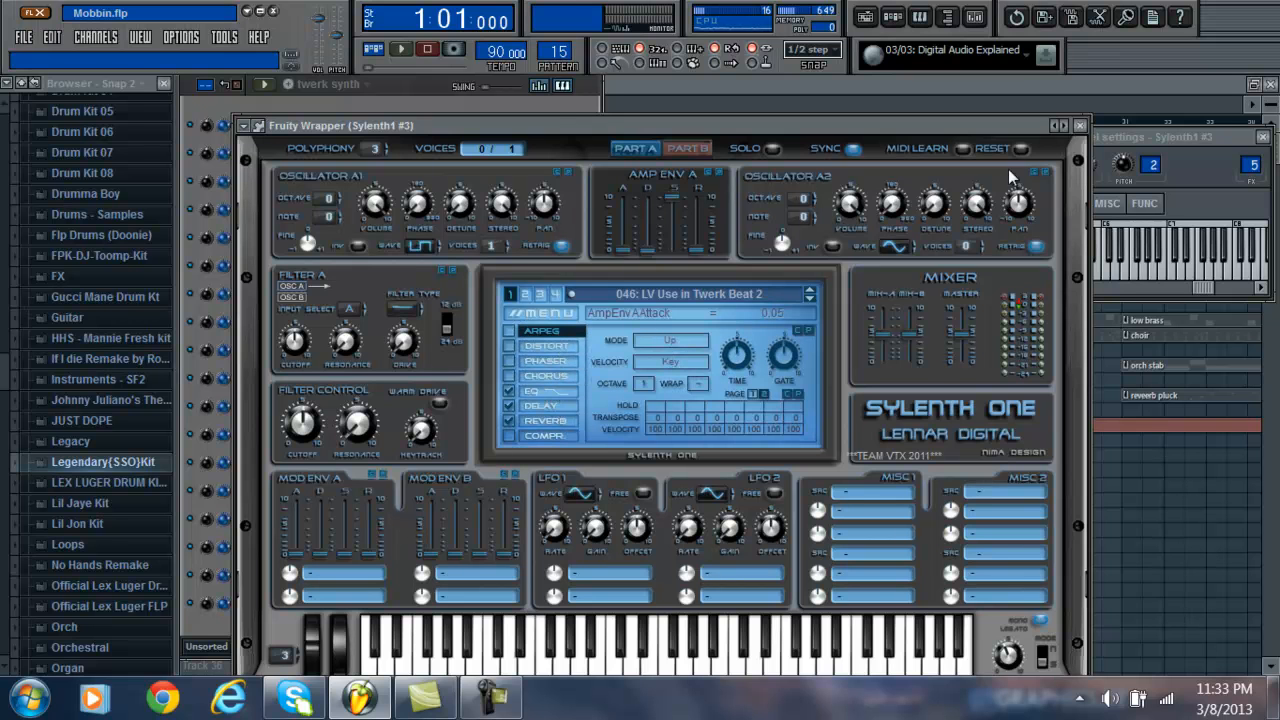
{"action": "left_click", "coordinate": [1080, 127]}
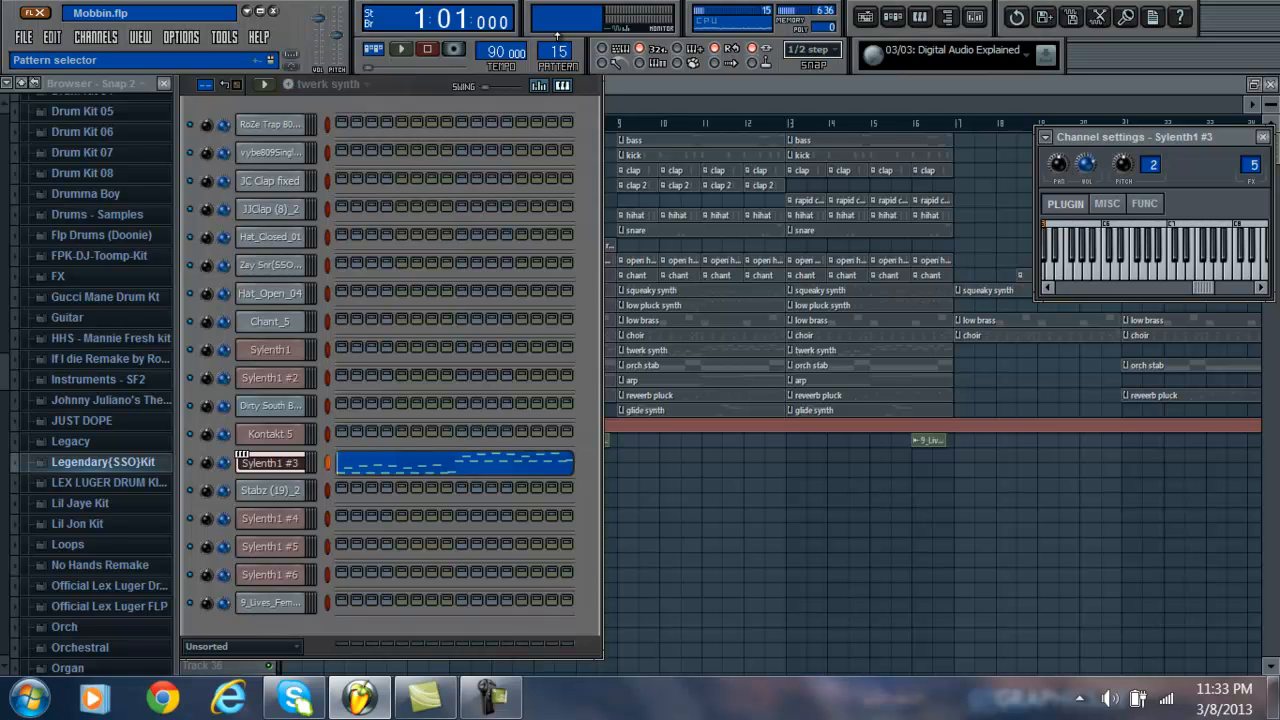
Step: Play back pattern 16, orch stab, while following its Stabz (19)_2 notes in the piano roll to the end
{"action": "scroll", "coordinate": [557, 38], "scroll_direction": "up", "scroll_amount": 1}
{"action": "left_click", "coordinate": [437, 492]}
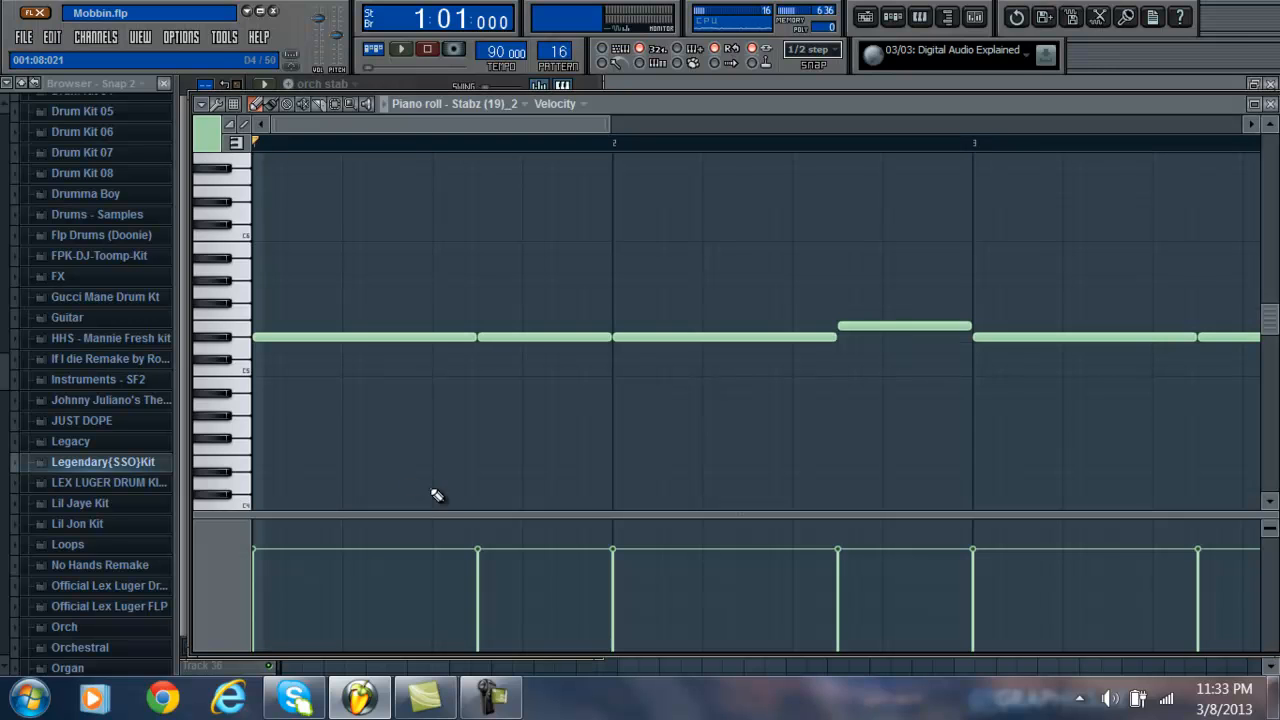
{"action": "left_click", "coordinate": [403, 50]}
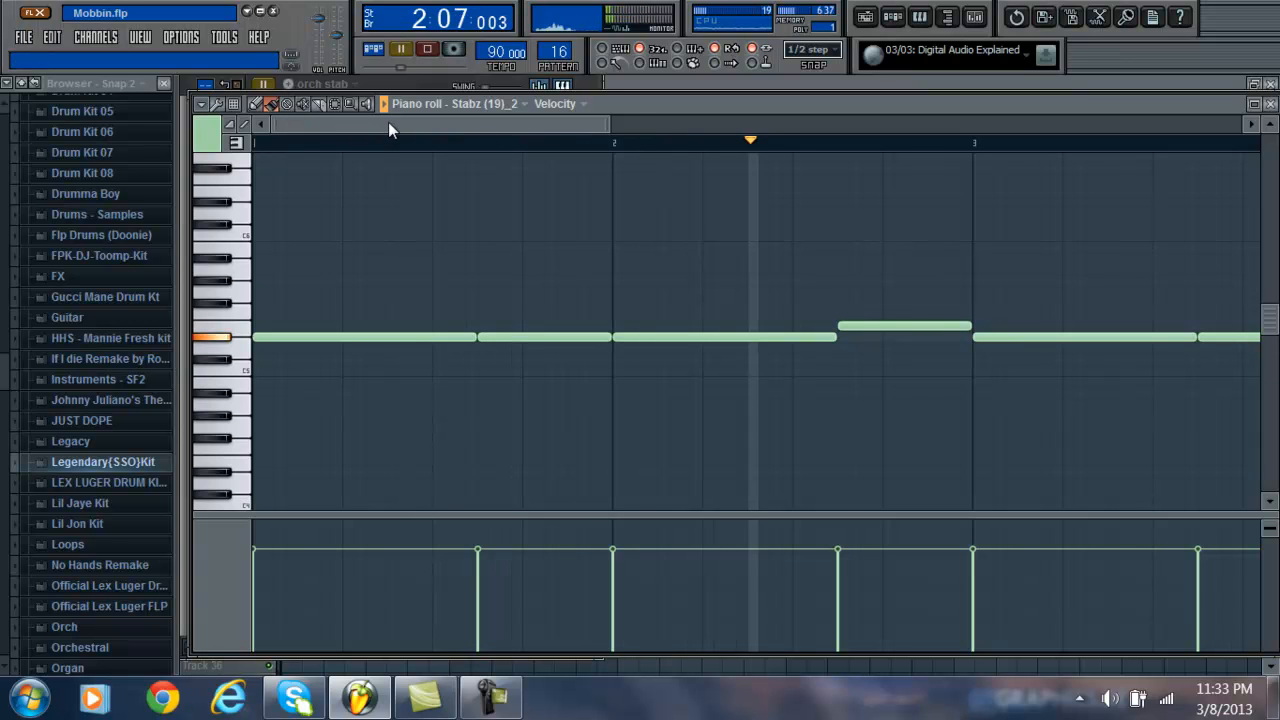
{"action": "left_click_drag", "start_coordinate": [390, 121], "coordinate": [593, 150]}
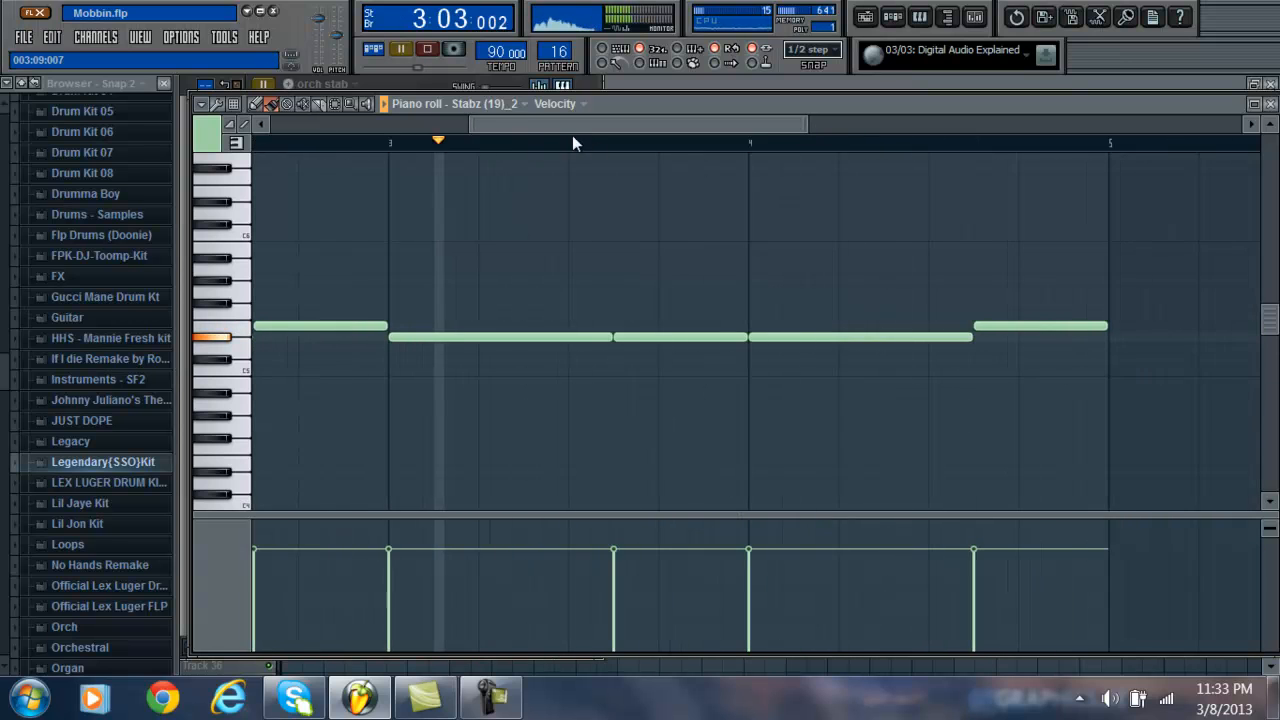
{"action": "left_click", "coordinate": [427, 49]}
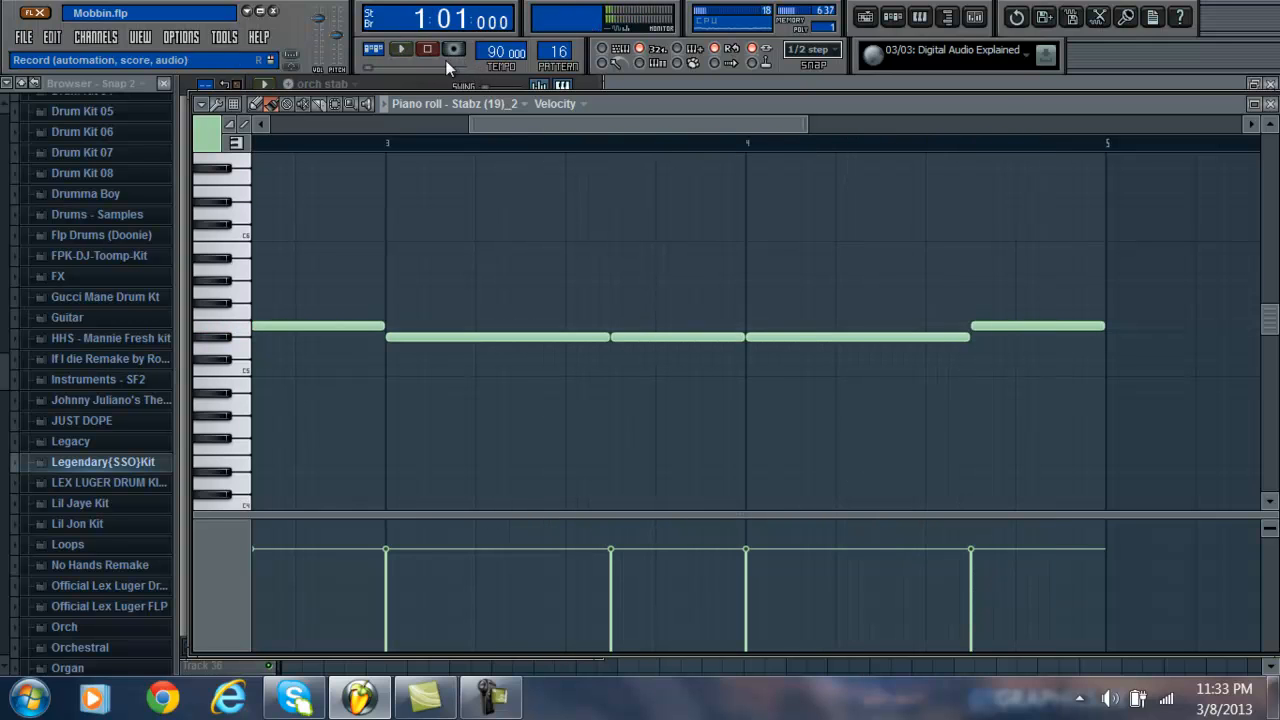
{"action": "left_click", "coordinate": [1271, 105]}
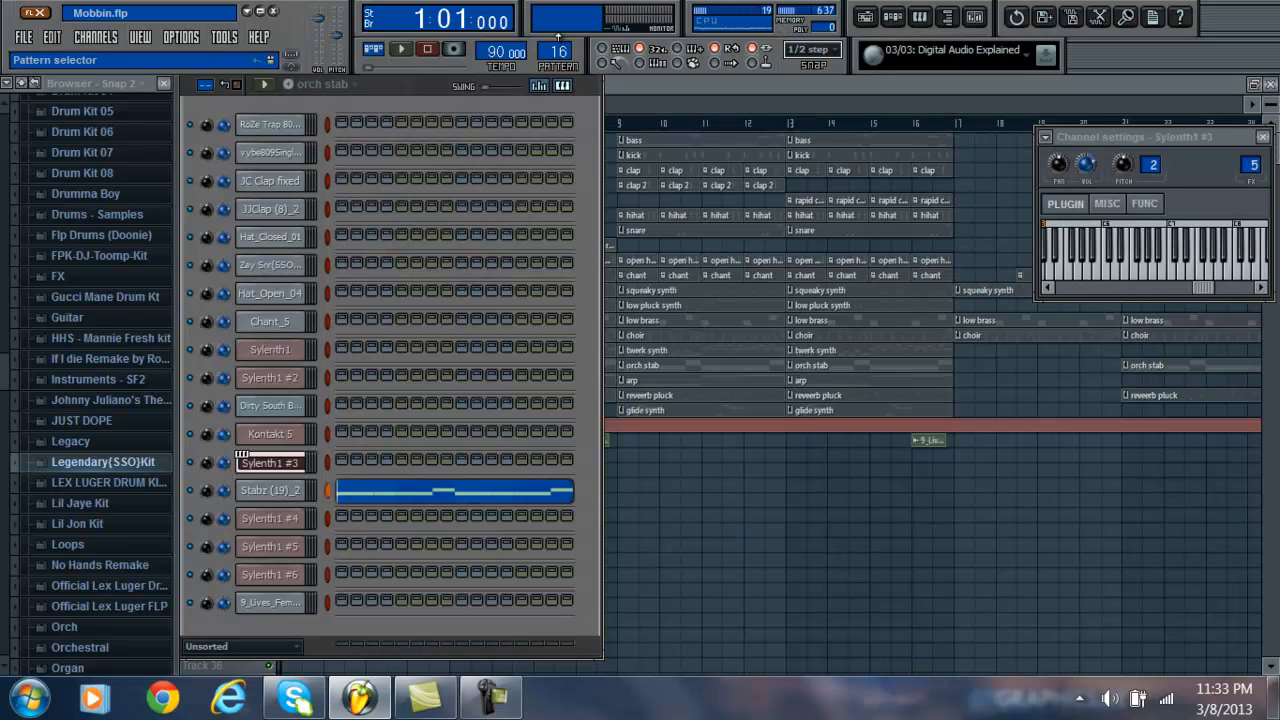
Step: Play back pattern 17, arp, while following its Sylenth1 #4 piano roll notes, and check the preset loaded in the synth
{"action": "scroll", "coordinate": [557, 38], "scroll_direction": "up", "scroll_amount": 1}
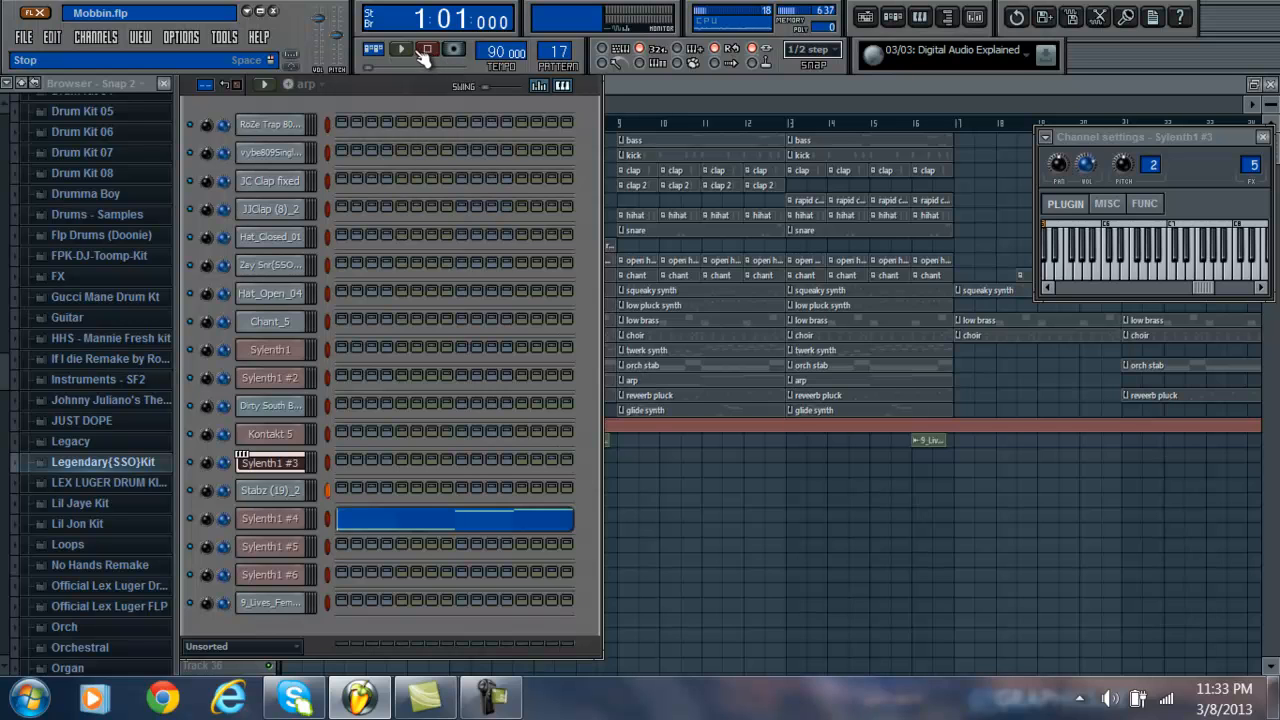
{"action": "left_click", "coordinate": [437, 527]}
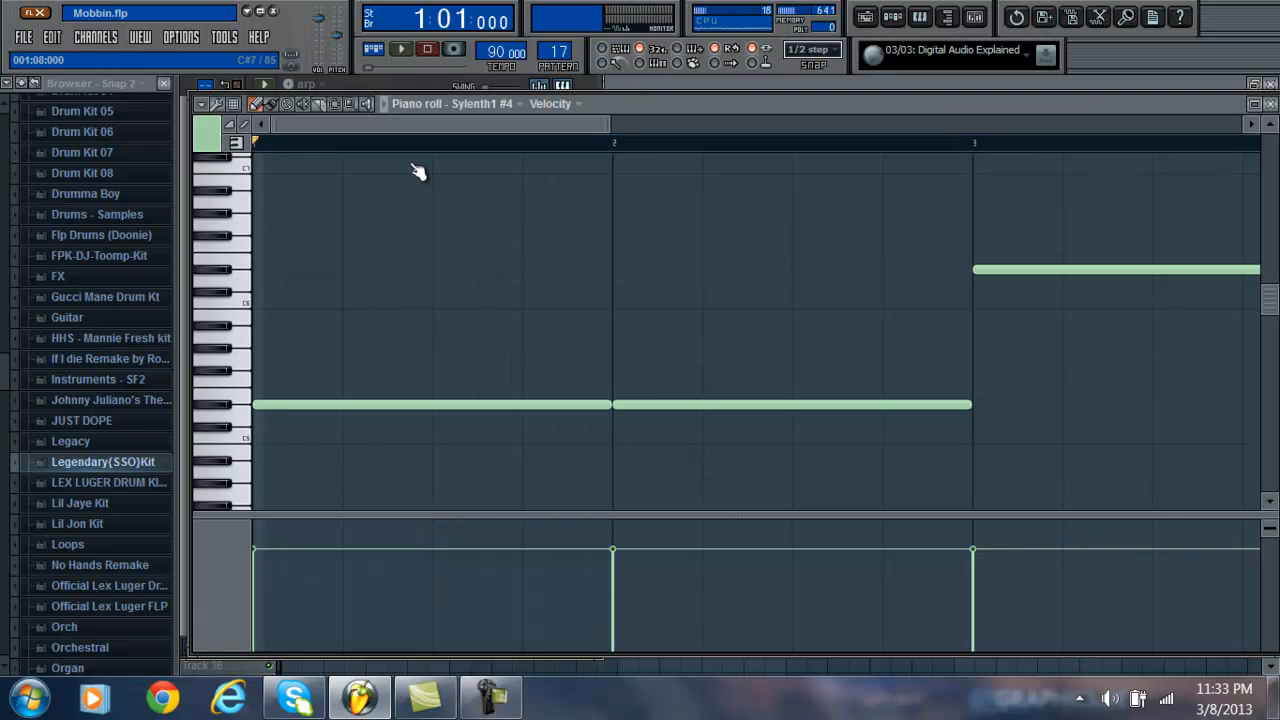
{"action": "left_click", "coordinate": [401, 52]}
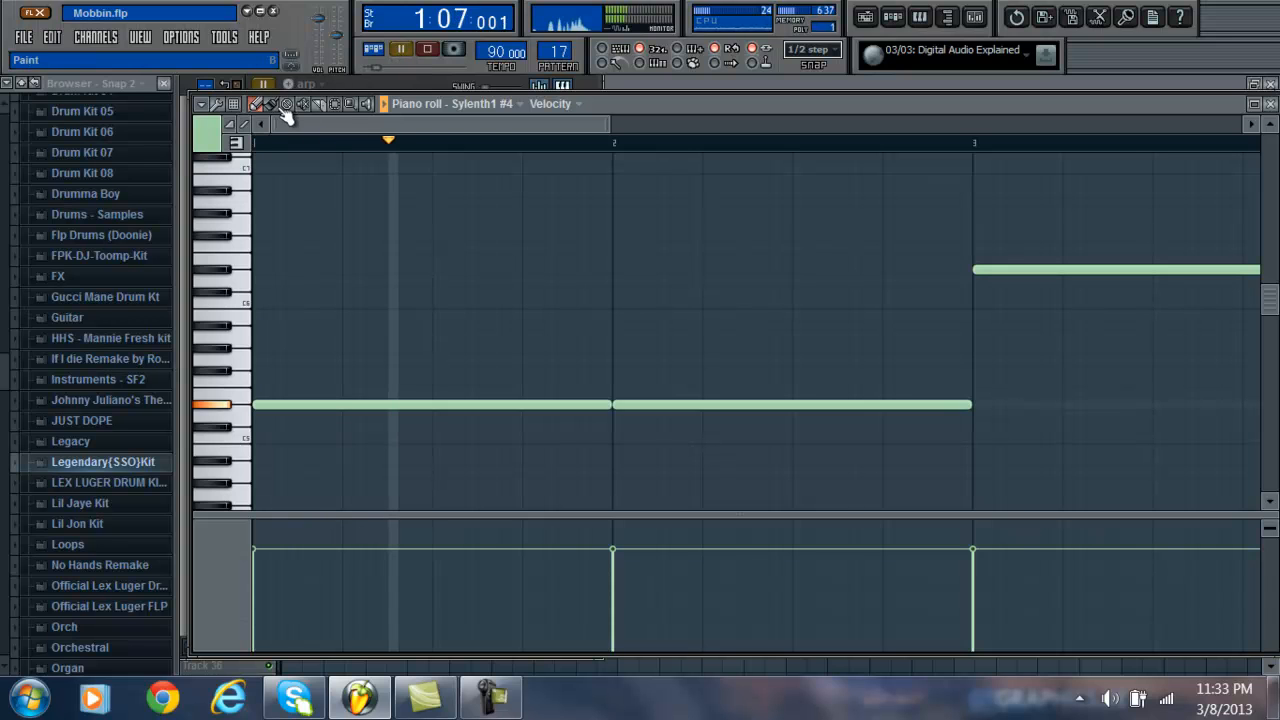
{"action": "left_click_drag", "start_coordinate": [290, 120], "coordinate": [468, 128]}
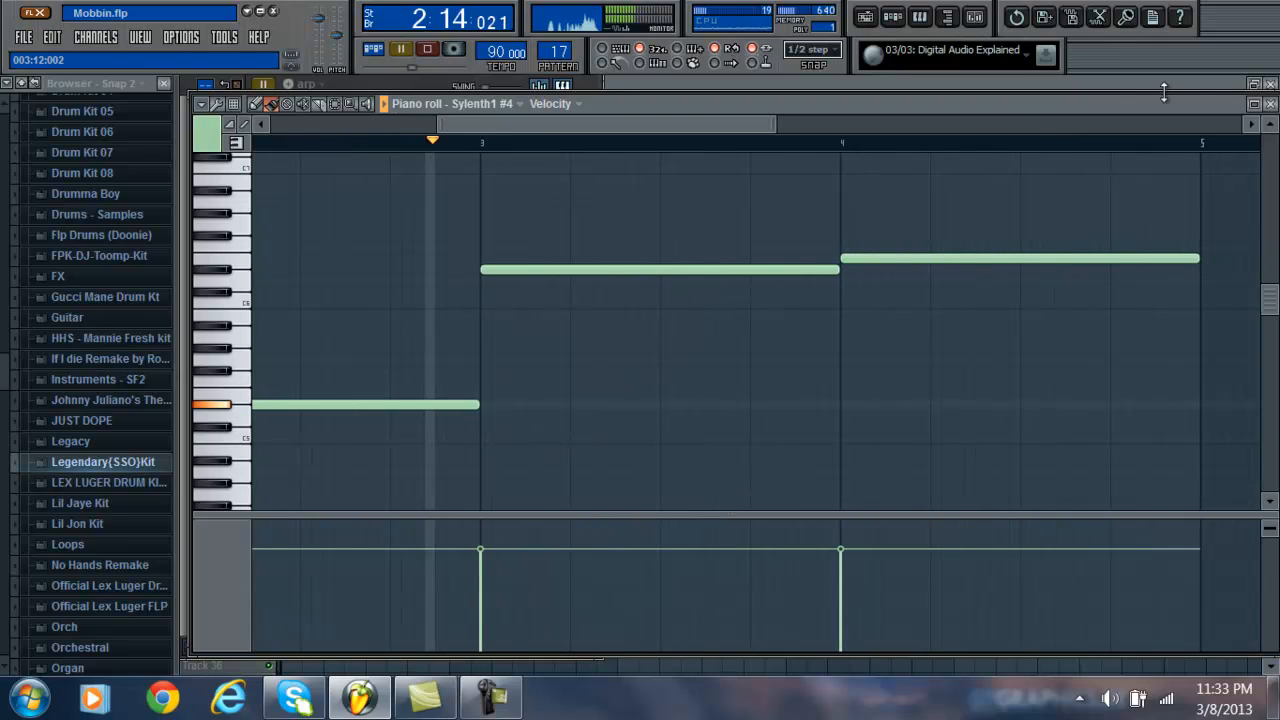
{"action": "left_click", "coordinate": [1270, 105]}
{"action": "left_click", "coordinate": [430, 52]}
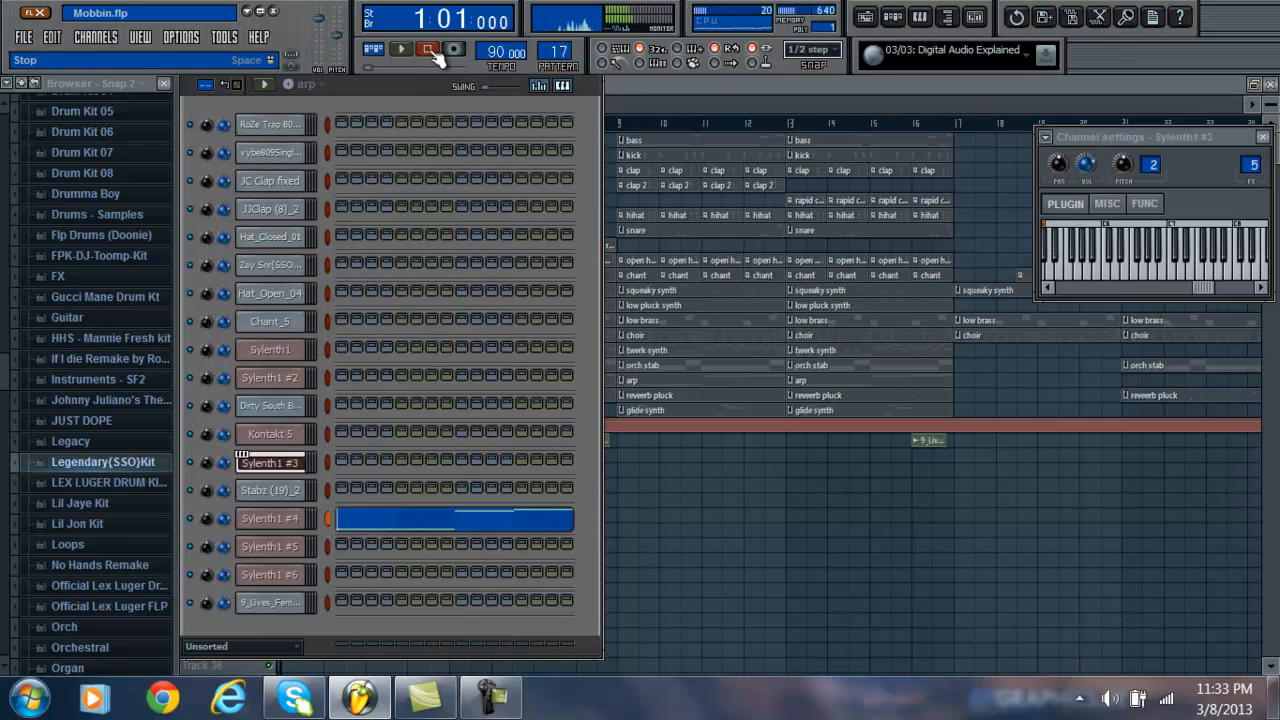
{"action": "left_click", "coordinate": [278, 516]}
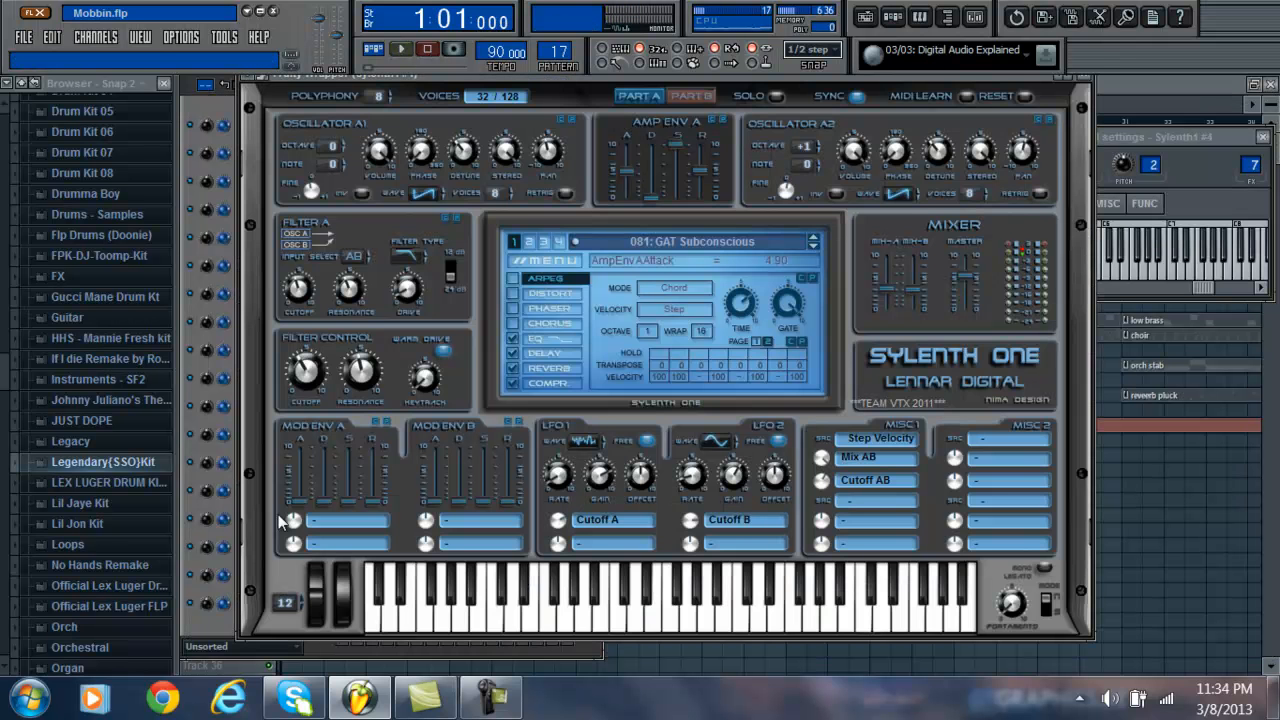
{"action": "left_click", "coordinate": [1088, 84]}
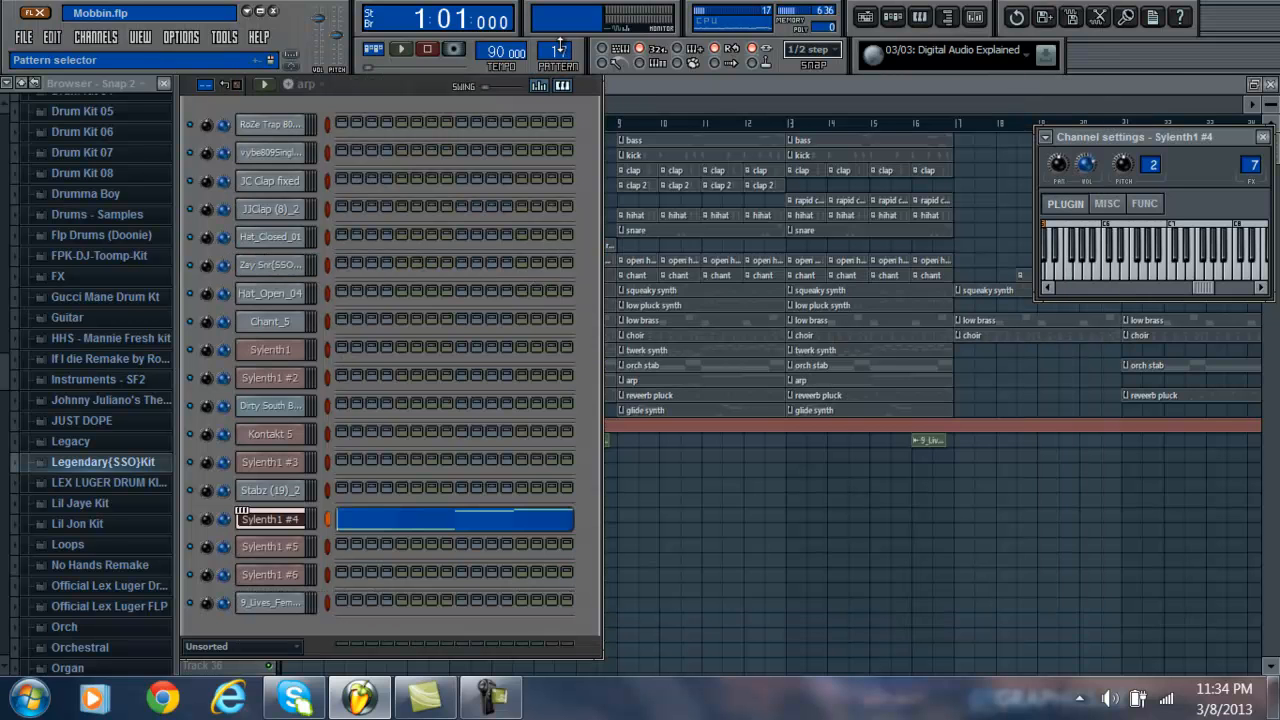
Step: Switch to pattern 18, reveerb pluck, and review its Sylenth1 #5 notes and the preset loaded in the synth
{"action": "scroll", "coordinate": [555, 45], "scroll_direction": "up", "scroll_amount": 1}
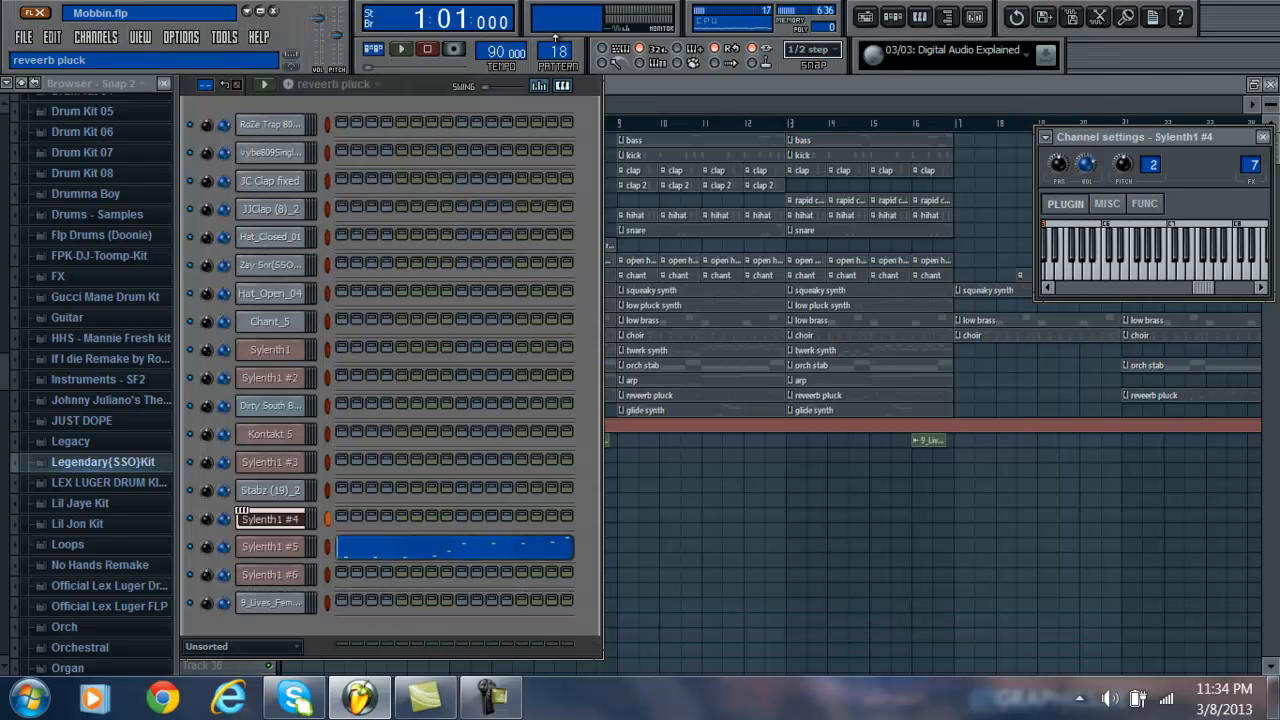
{"action": "left_click", "coordinate": [435, 547]}
{"action": "left_click", "coordinate": [1270, 104]}
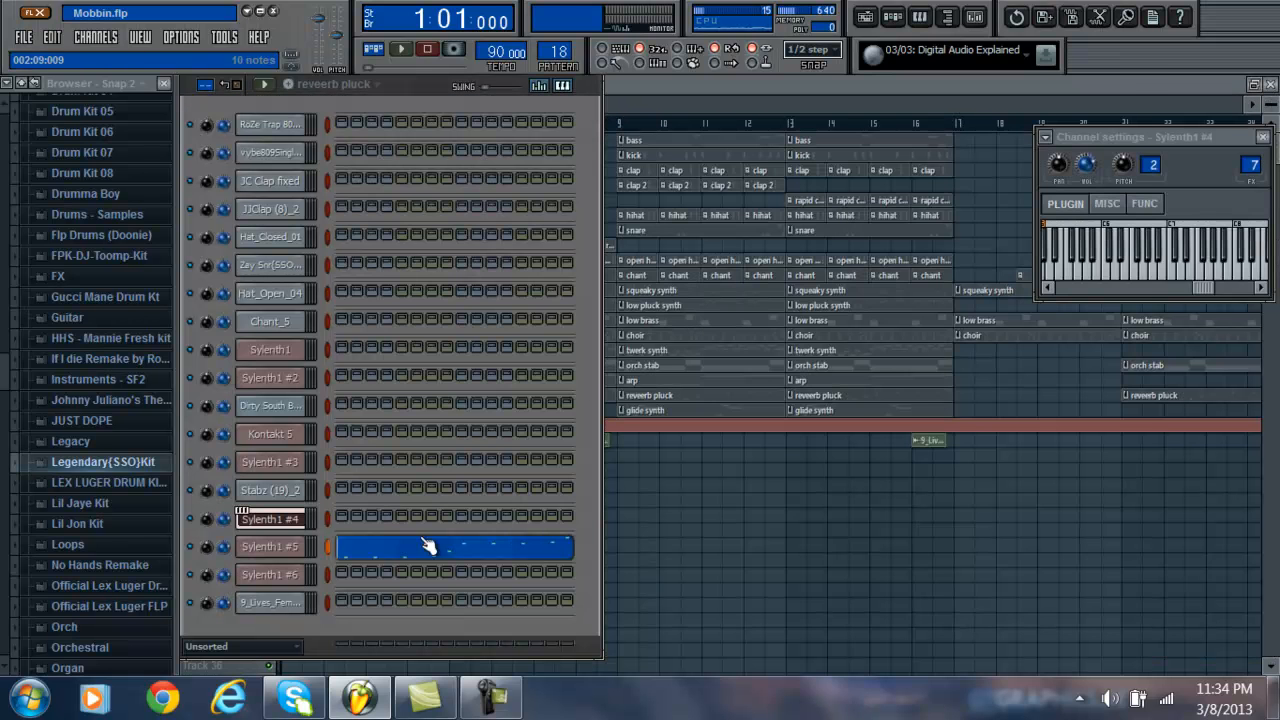
{"action": "left_click", "coordinate": [270, 547]}
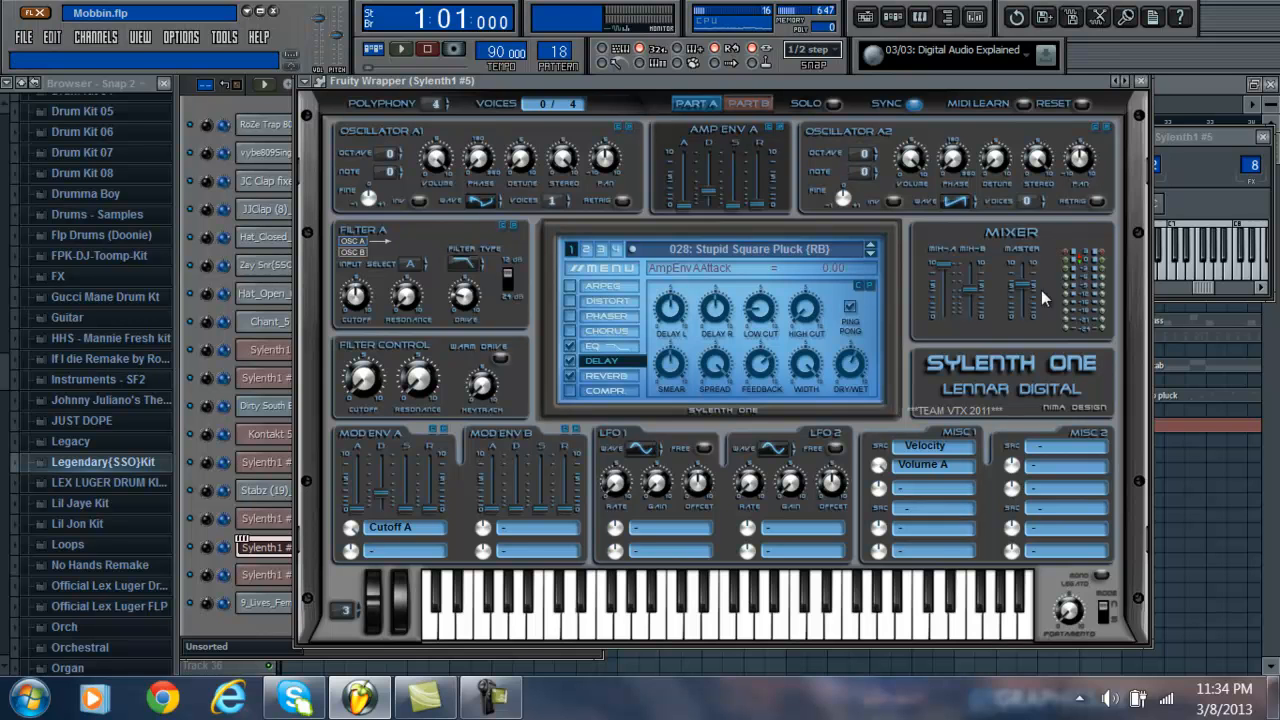
{"action": "left_click_drag", "start_coordinate": [786, 630], "coordinate": [757, 616]}
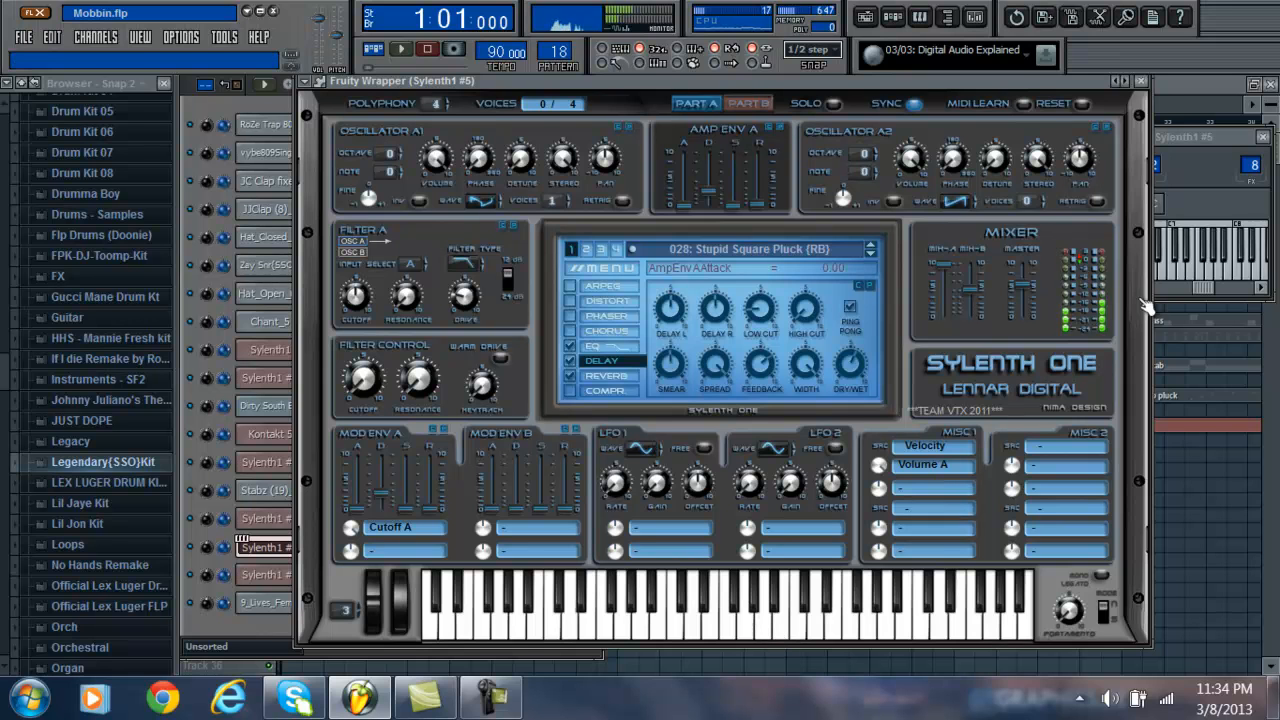
{"action": "left_click", "coordinate": [1139, 81]}
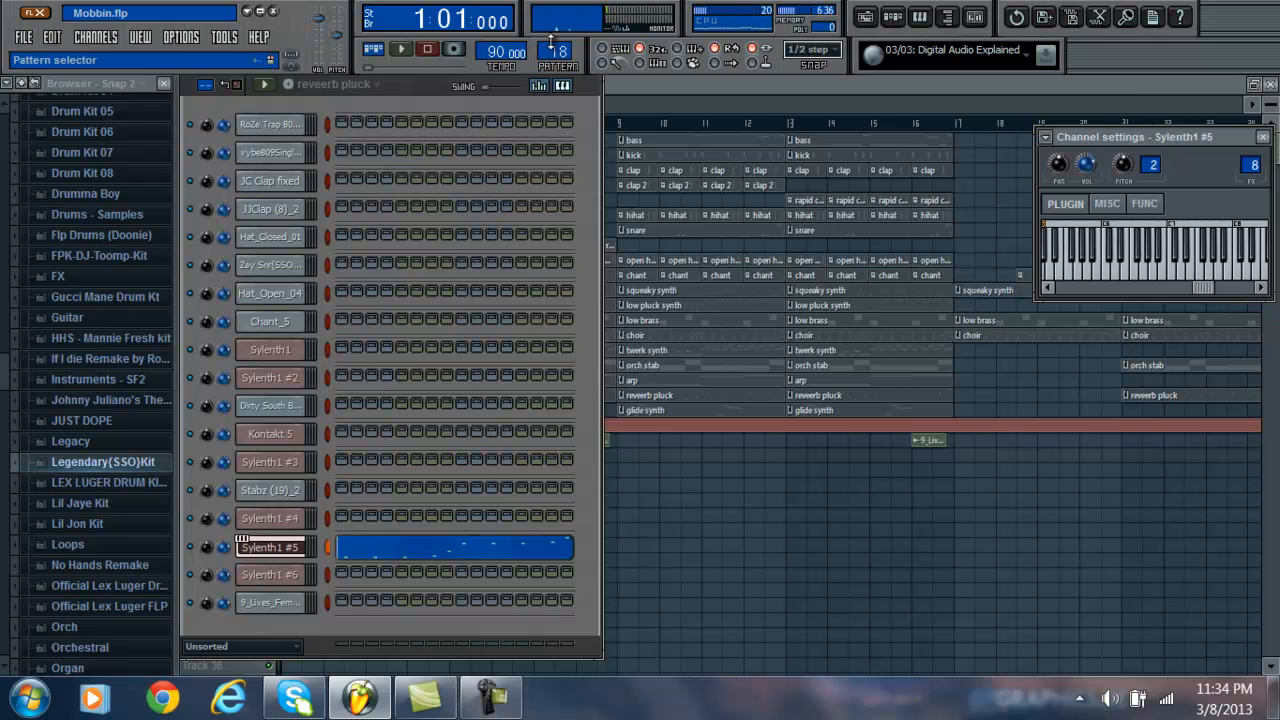
Step: Play back the reveerb pluck pattern while following its Sylenth1 #5 piano roll notes to the end
{"action": "left_click", "coordinate": [400, 49]}
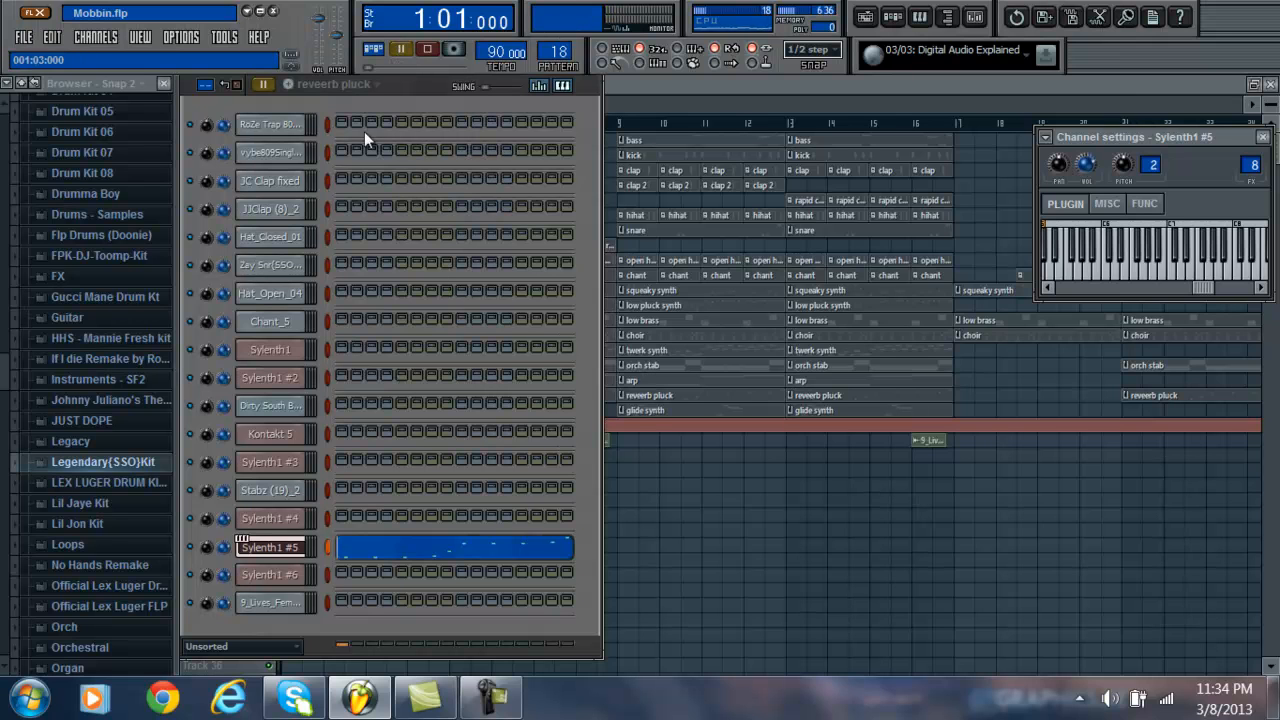
{"action": "left_click", "coordinate": [392, 545]}
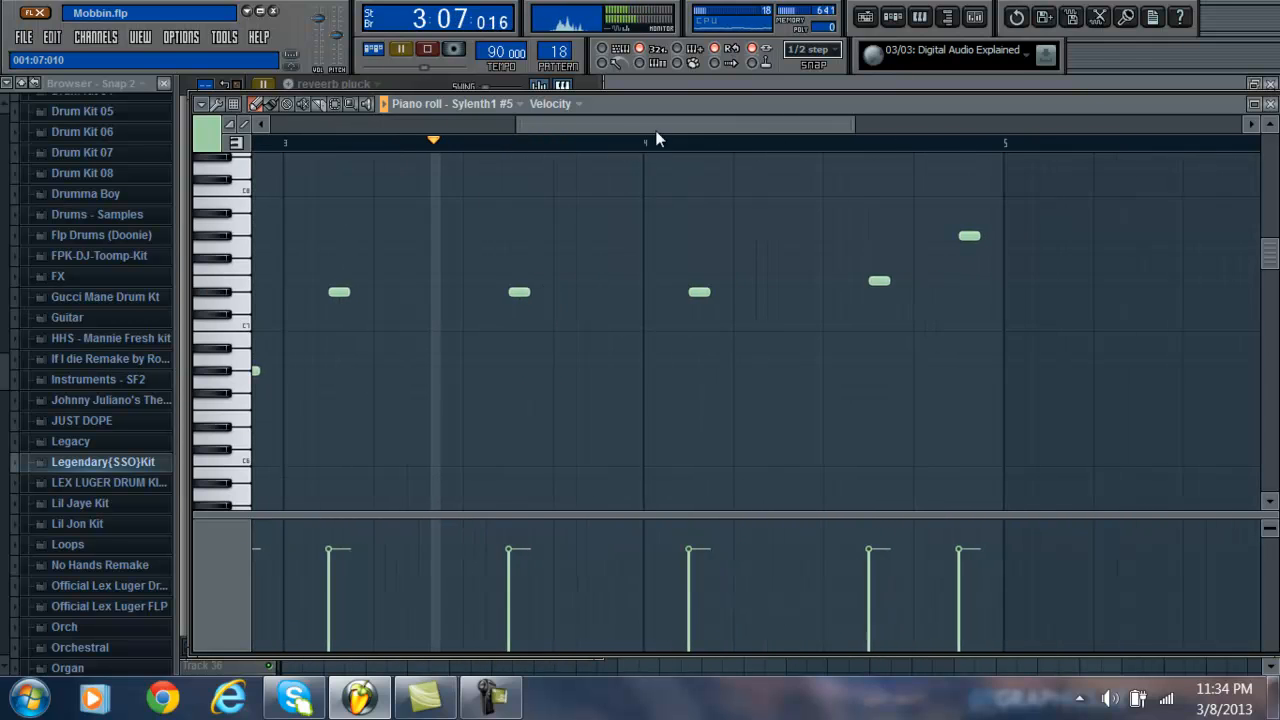
{"action": "left_click", "coordinate": [1270, 104]}
{"action": "left_click", "coordinate": [427, 48]}
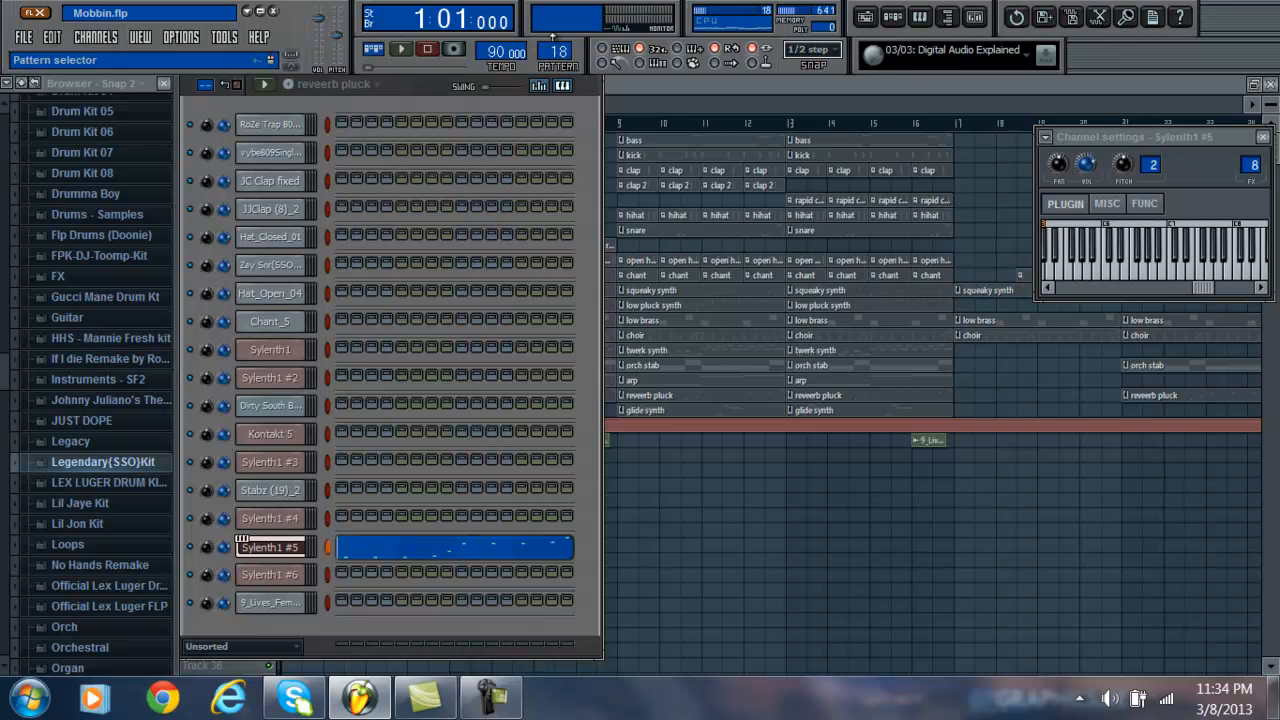
Step: Play back pattern 19, glide synth, while following its Sylenth1 #6 notes in the piano roll to the end
{"action": "scroll", "coordinate": [553, 45], "scroll_direction": "up", "scroll_amount": 1}
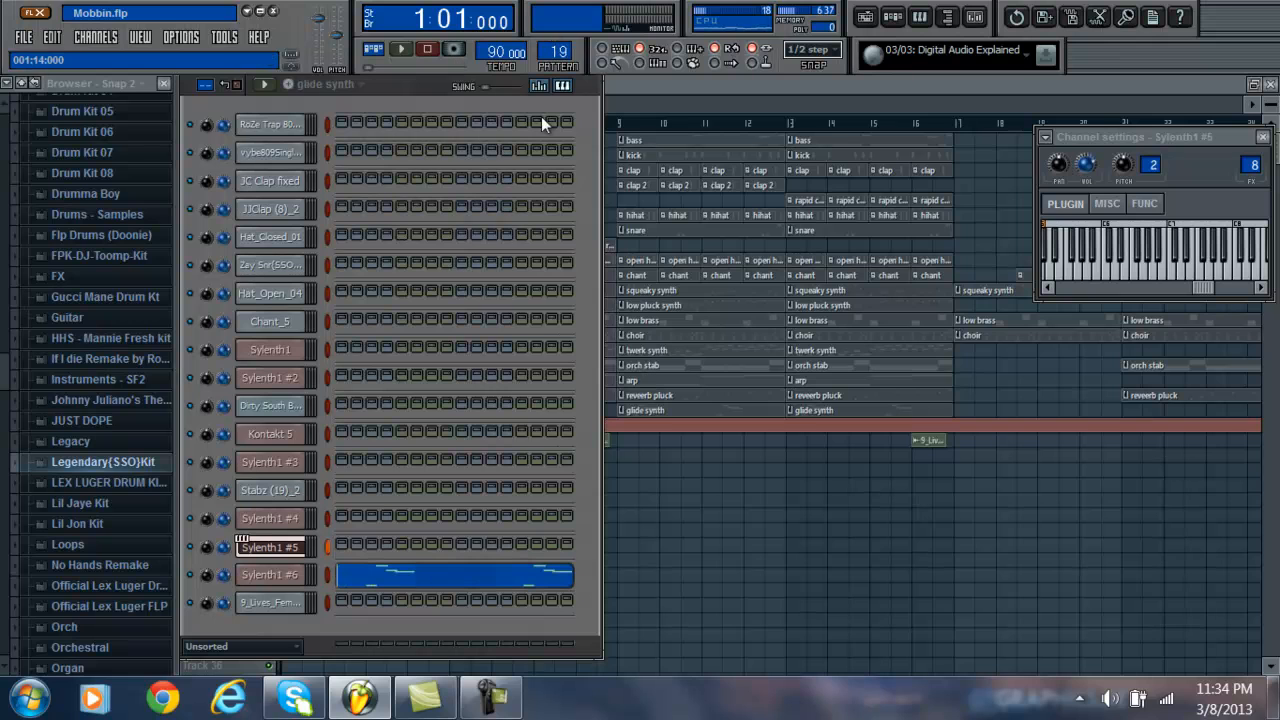
{"action": "left_click", "coordinate": [425, 580]}
{"action": "left_click", "coordinate": [402, 50]}
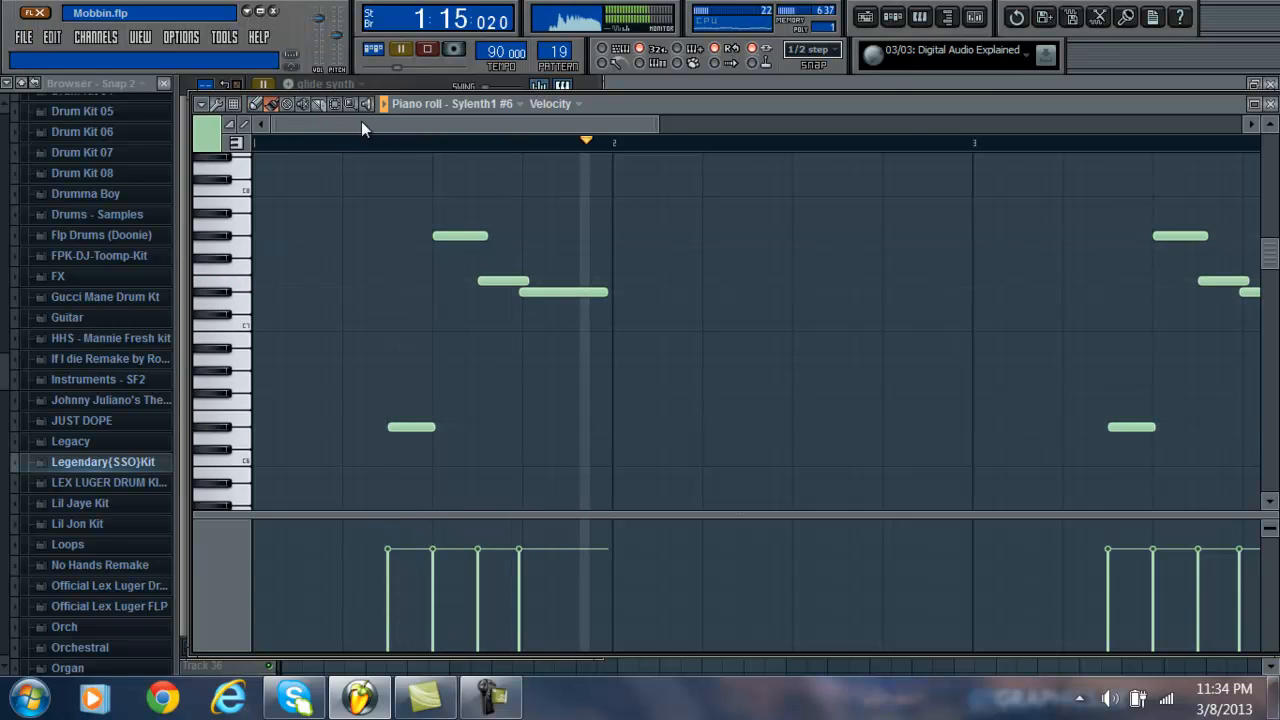
{"action": "left_click_drag", "start_coordinate": [366, 122], "coordinate": [595, 122]}
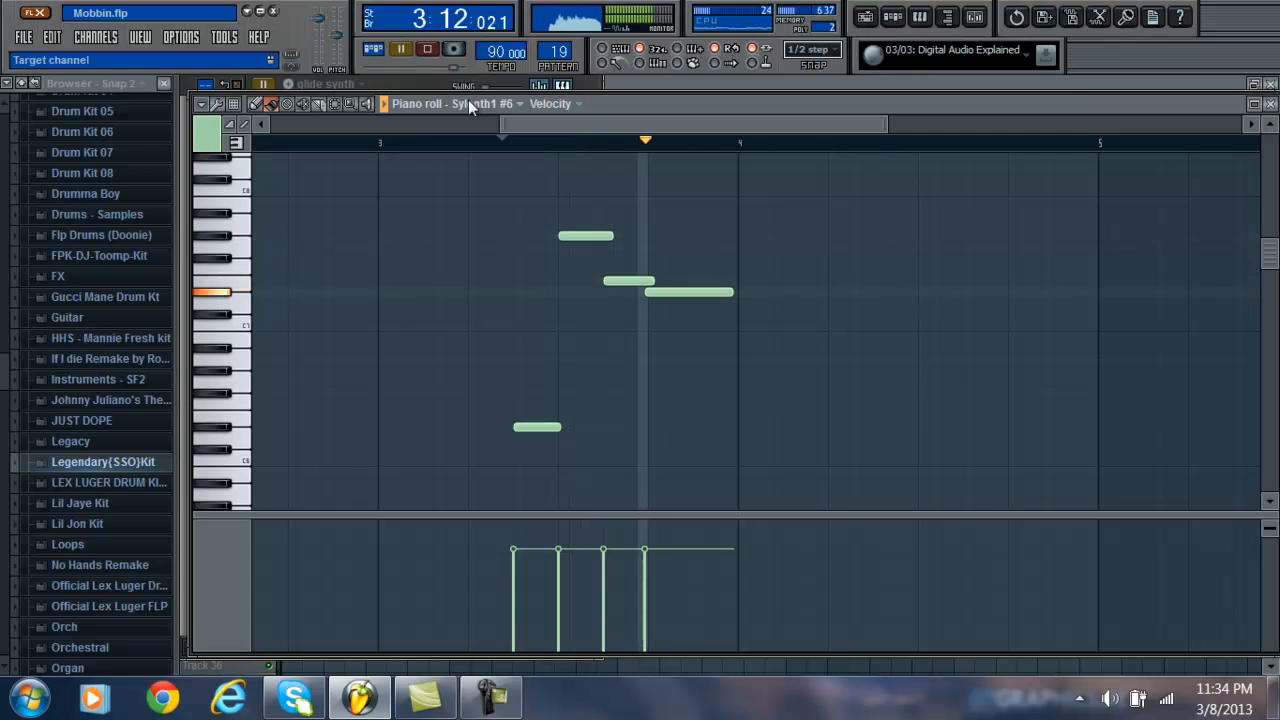
{"action": "left_click", "coordinate": [427, 48]}
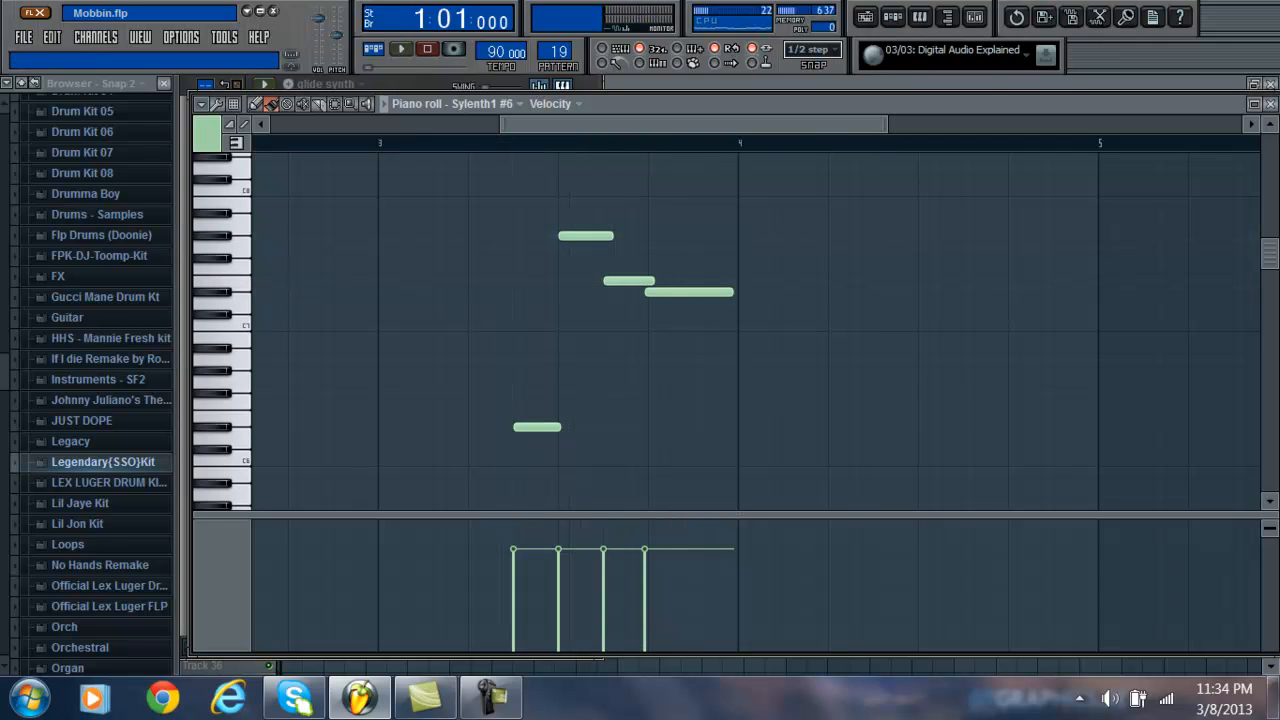
{"action": "left_click_drag", "start_coordinate": [1277, 103], "coordinate": [1277, 106]}
{"action": "left_click", "coordinate": [1277, 106]}
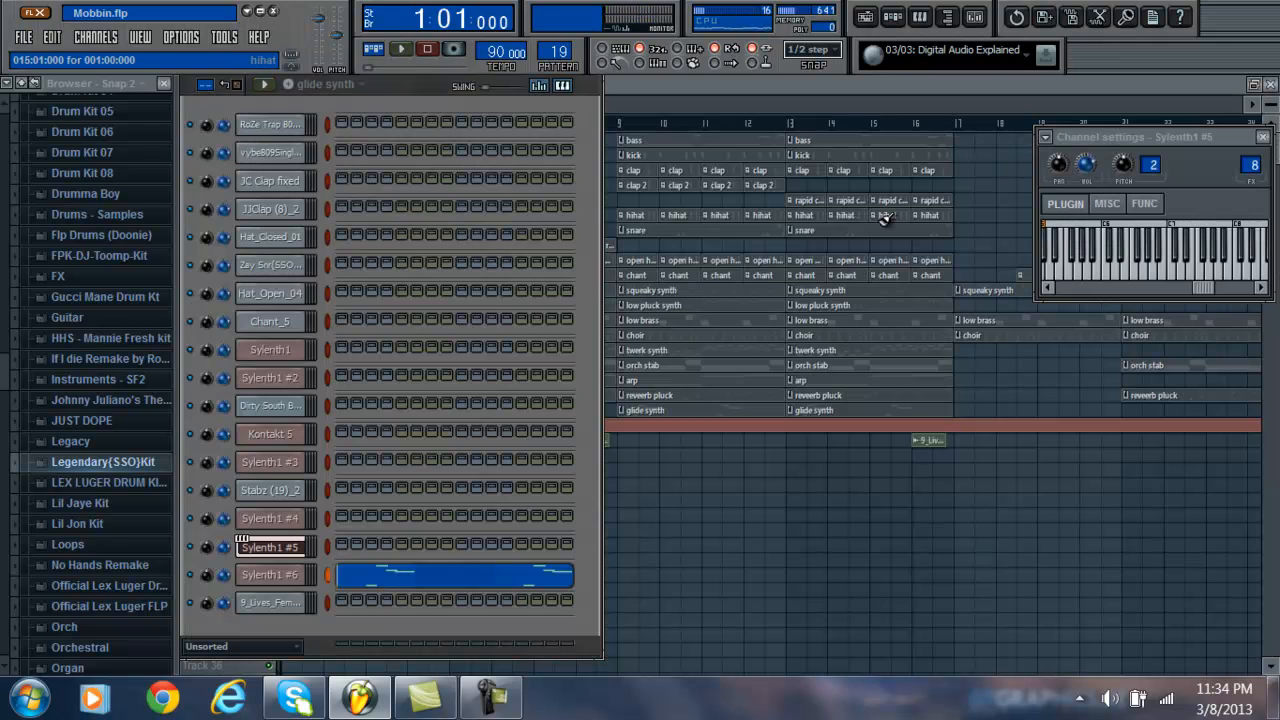
Step: Check the preset loaded in Sylenth1 #6 and play the glide synth briefly with its mixer track in view
{"action": "left_click", "coordinate": [270, 578]}
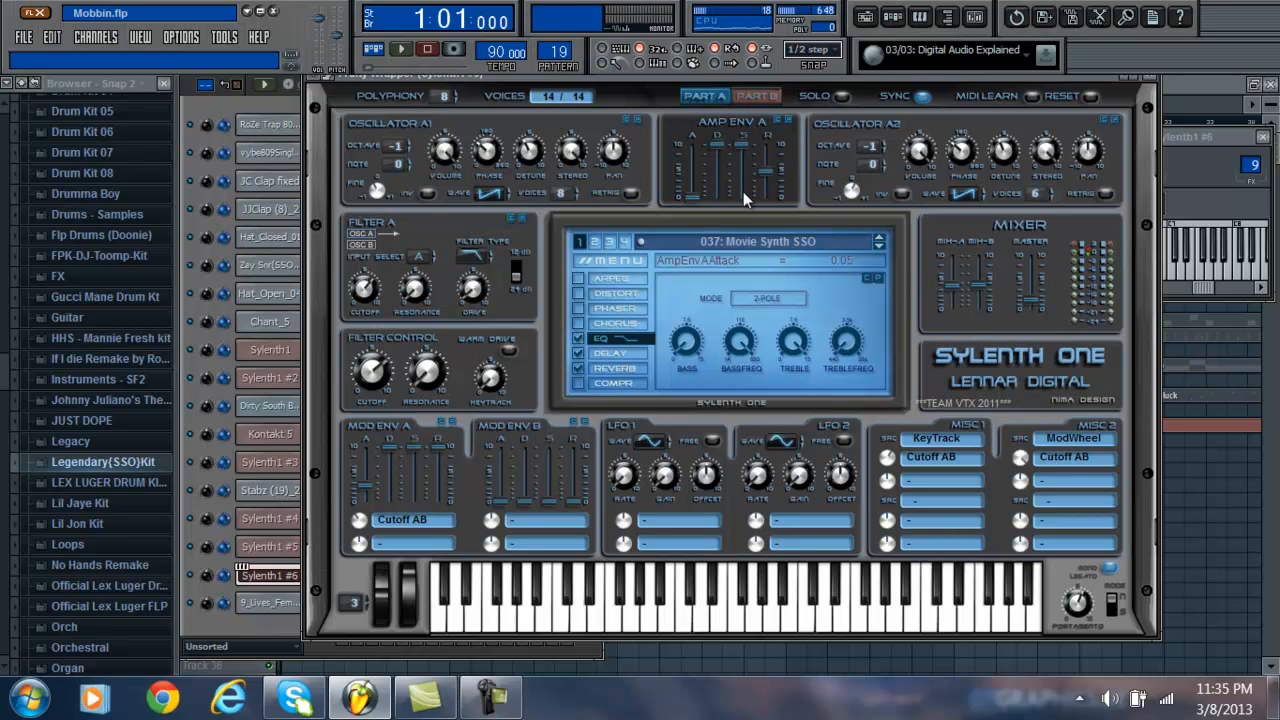
{"action": "left_click", "coordinate": [973, 17]}
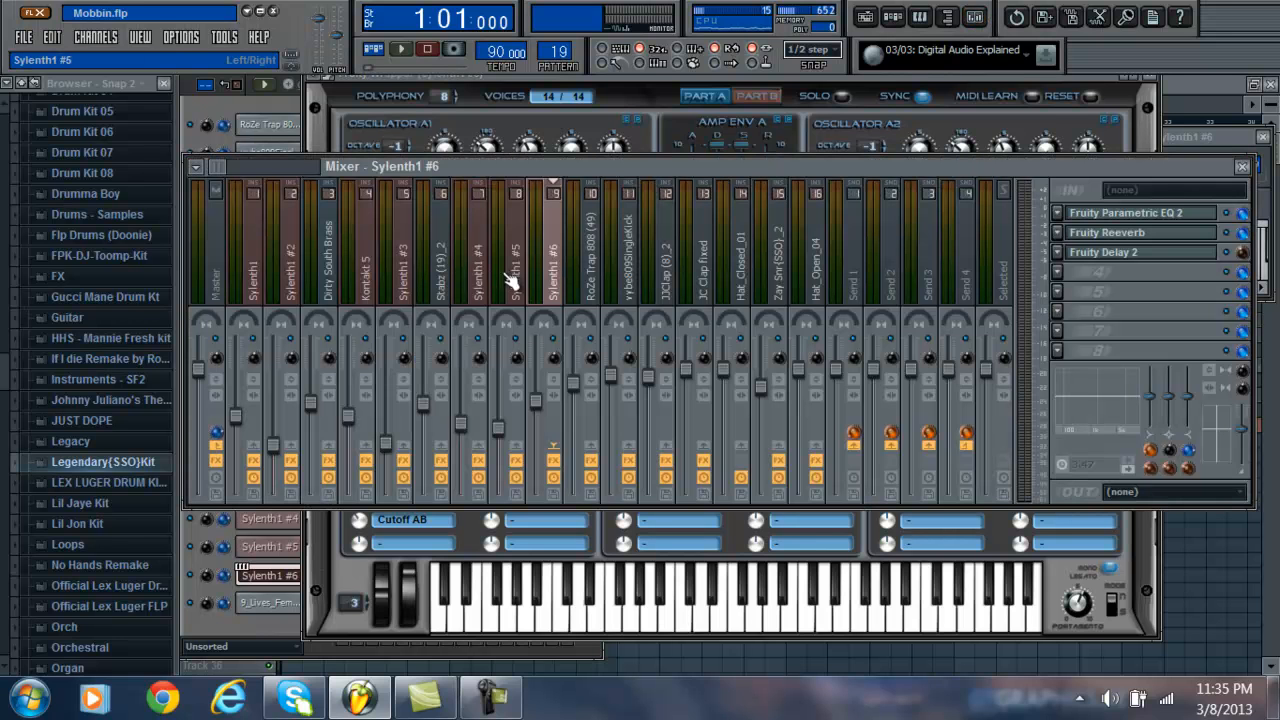
{"action": "left_click", "coordinate": [400, 49]}
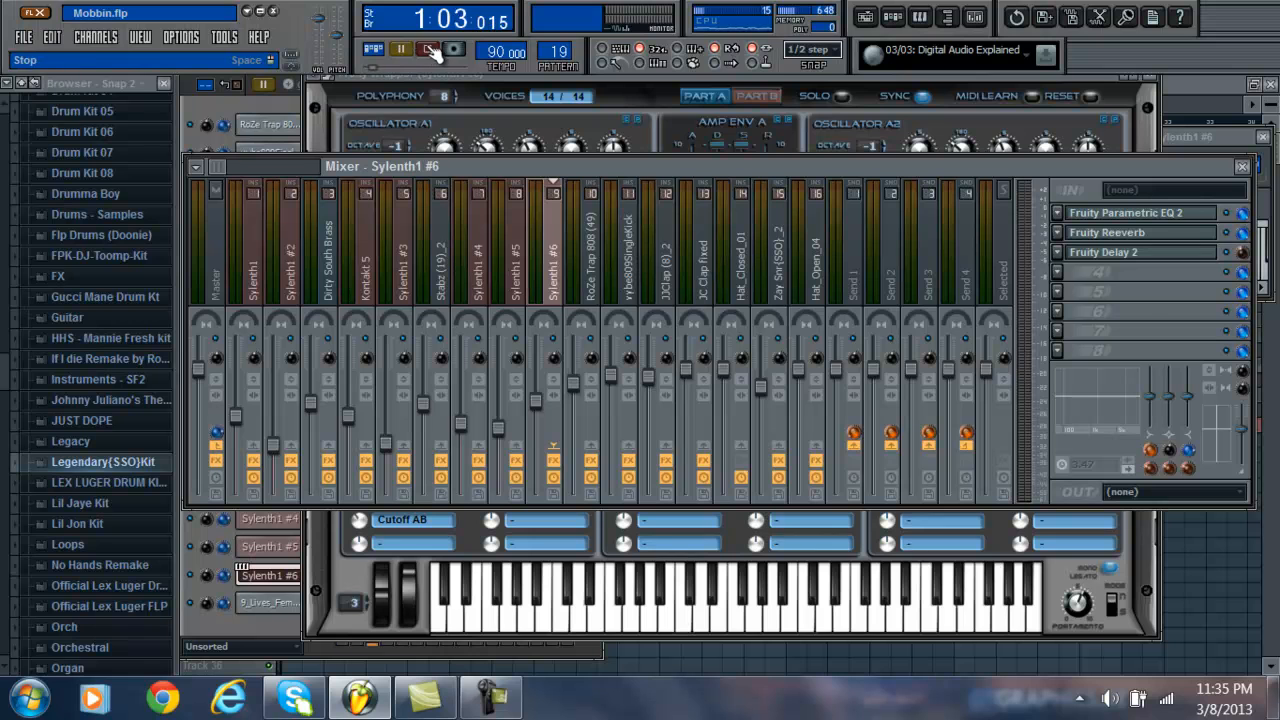
{"action": "left_click", "coordinate": [432, 52]}
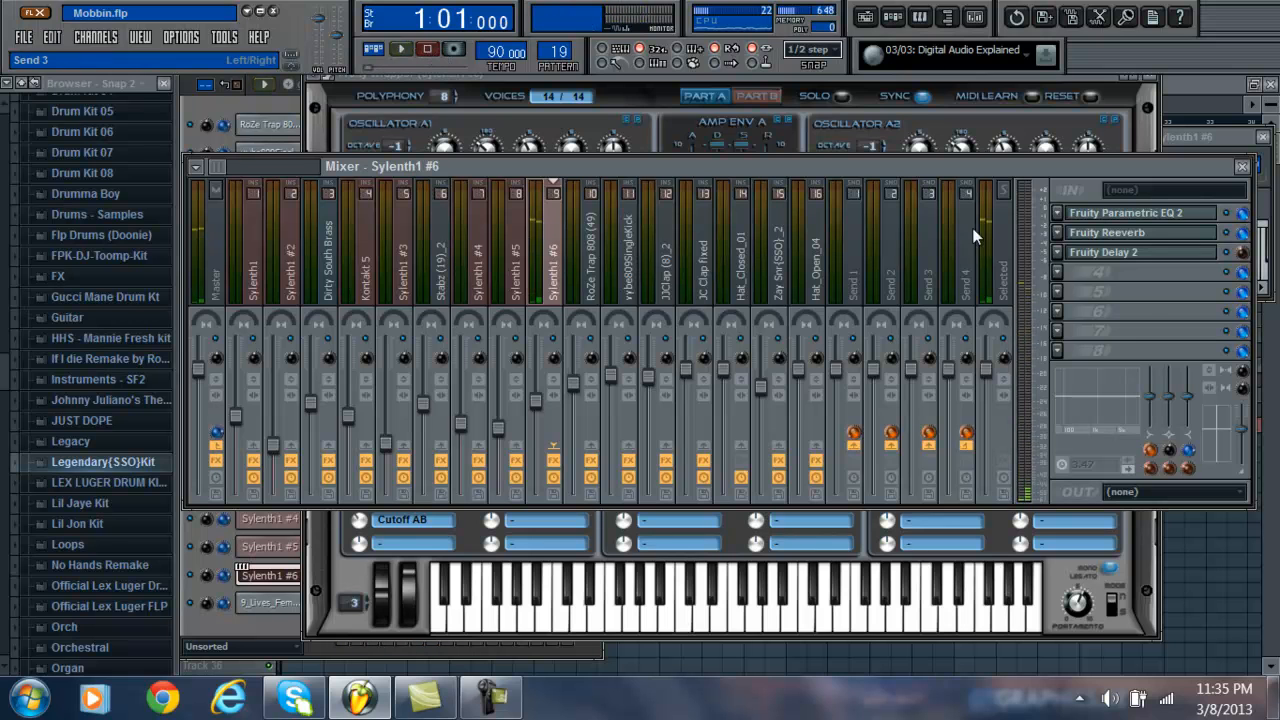
Step: Examine the Fruity Parametric EQ 2, Fruity Reeverb and Fruity Delay 2 effects on the Sylenth1 #6 mixer track
{"action": "left_click", "coordinate": [1110, 213]}
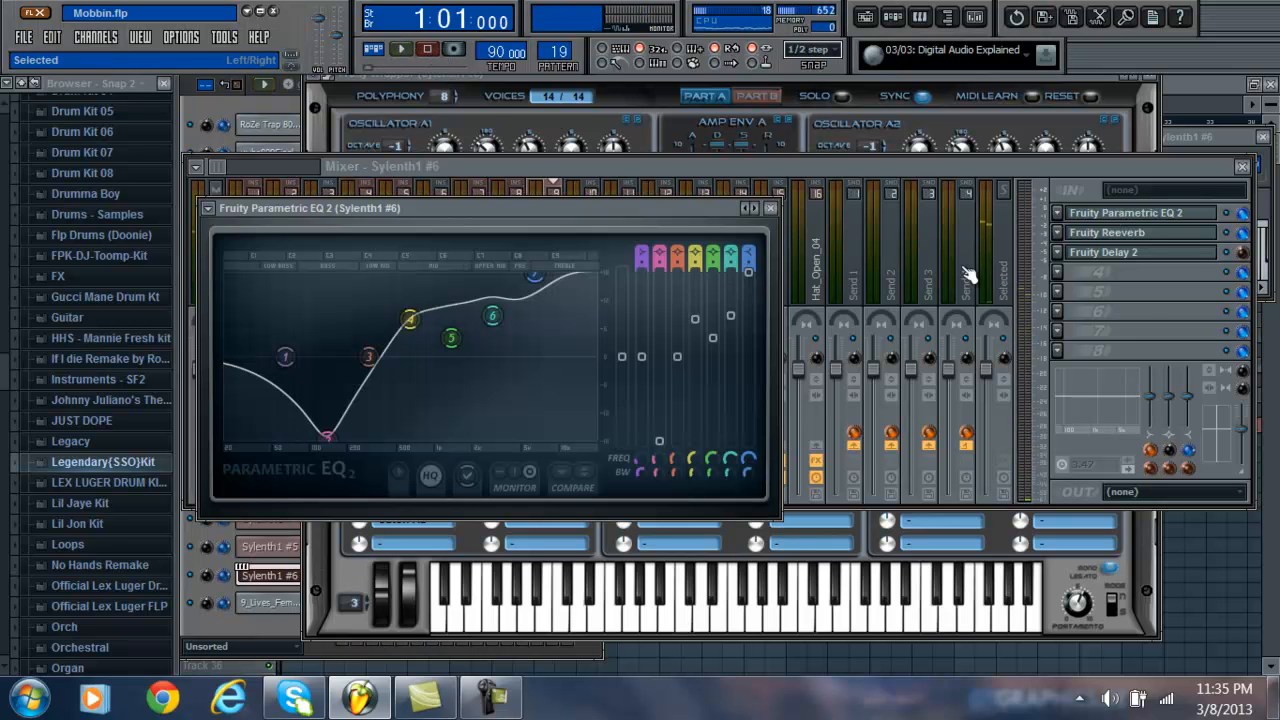
{"action": "left_click", "coordinate": [1108, 232]}
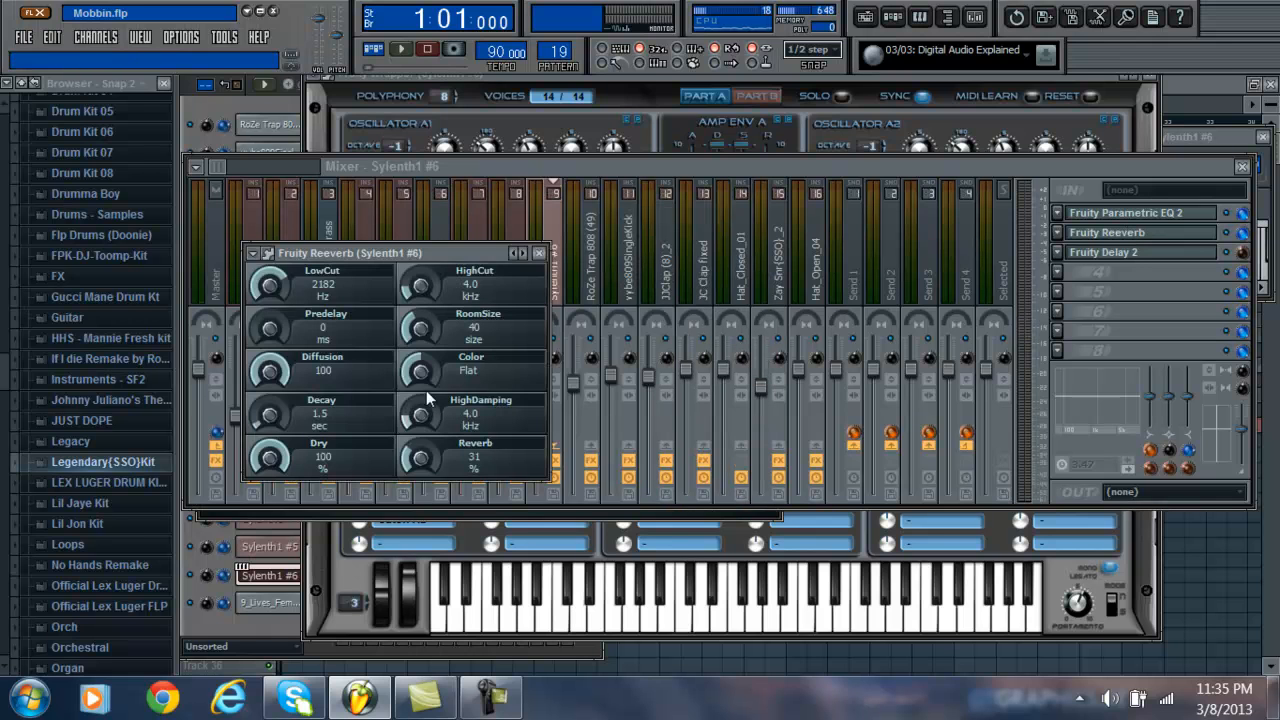
{"action": "left_click", "coordinate": [1102, 254]}
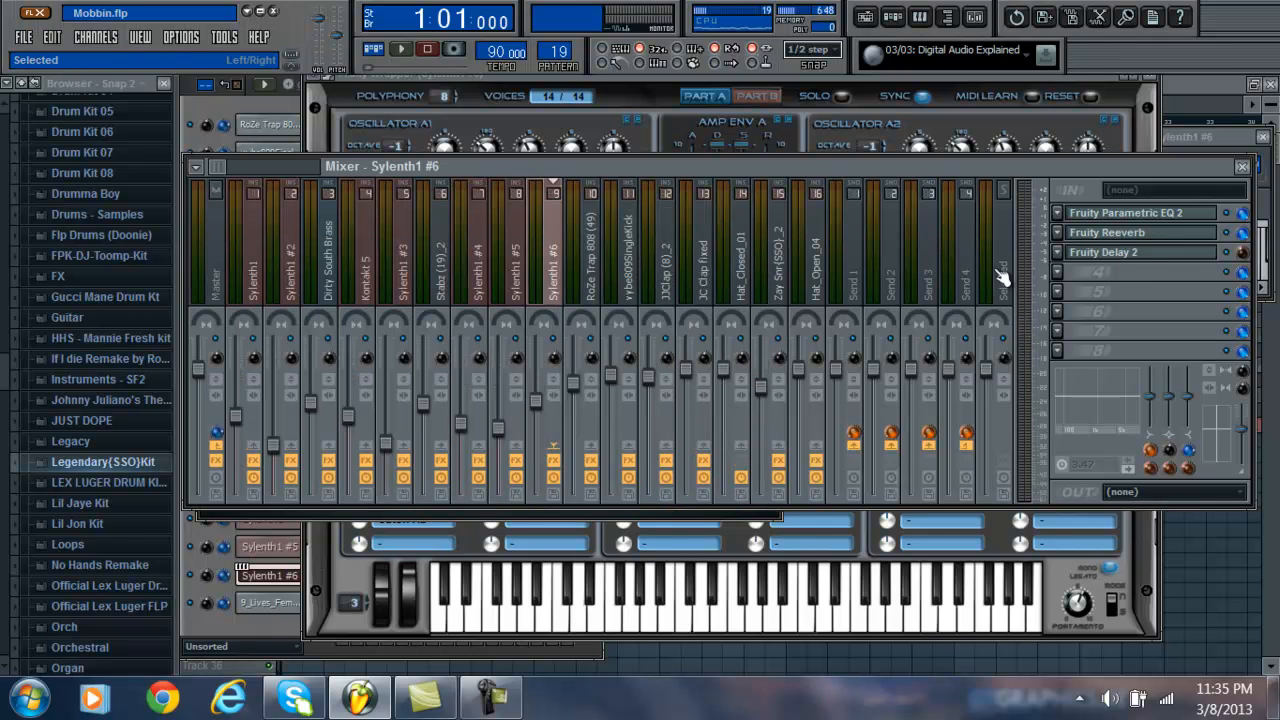
{"action": "left_click", "coordinate": [1105, 260]}
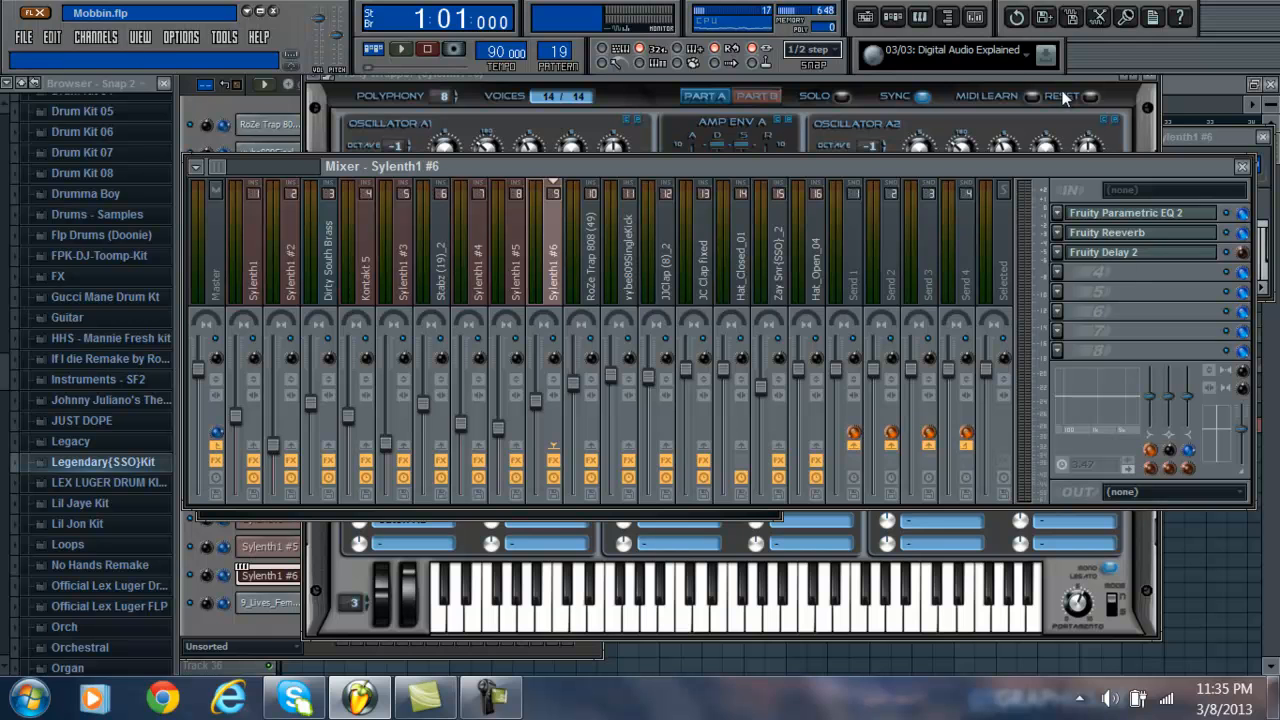
Step: Reopen the Sylenth1 #6 synth and toggle its Mono Legato setting off and back on
{"action": "left_click", "coordinate": [871, 21]}
{"action": "left_click", "coordinate": [889, 20]}
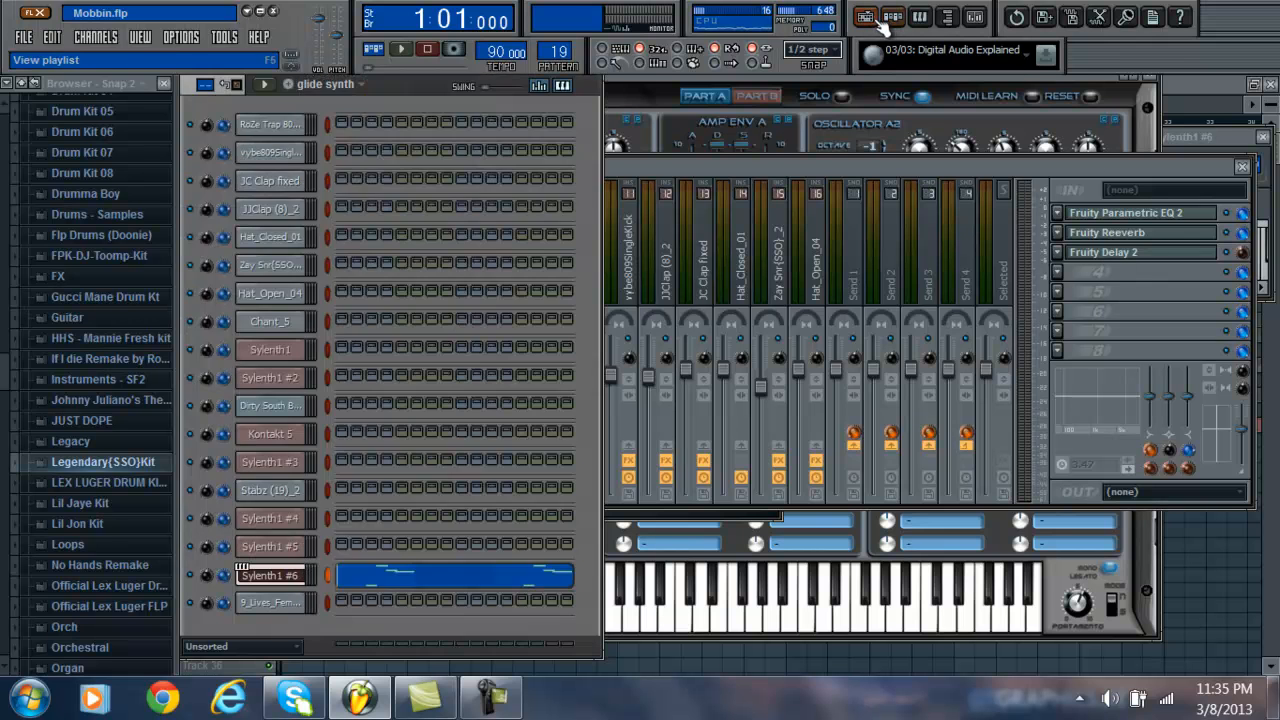
{"action": "left_click", "coordinate": [873, 20]}
{"action": "left_click", "coordinate": [888, 20]}
{"action": "left_click", "coordinate": [293, 577]}
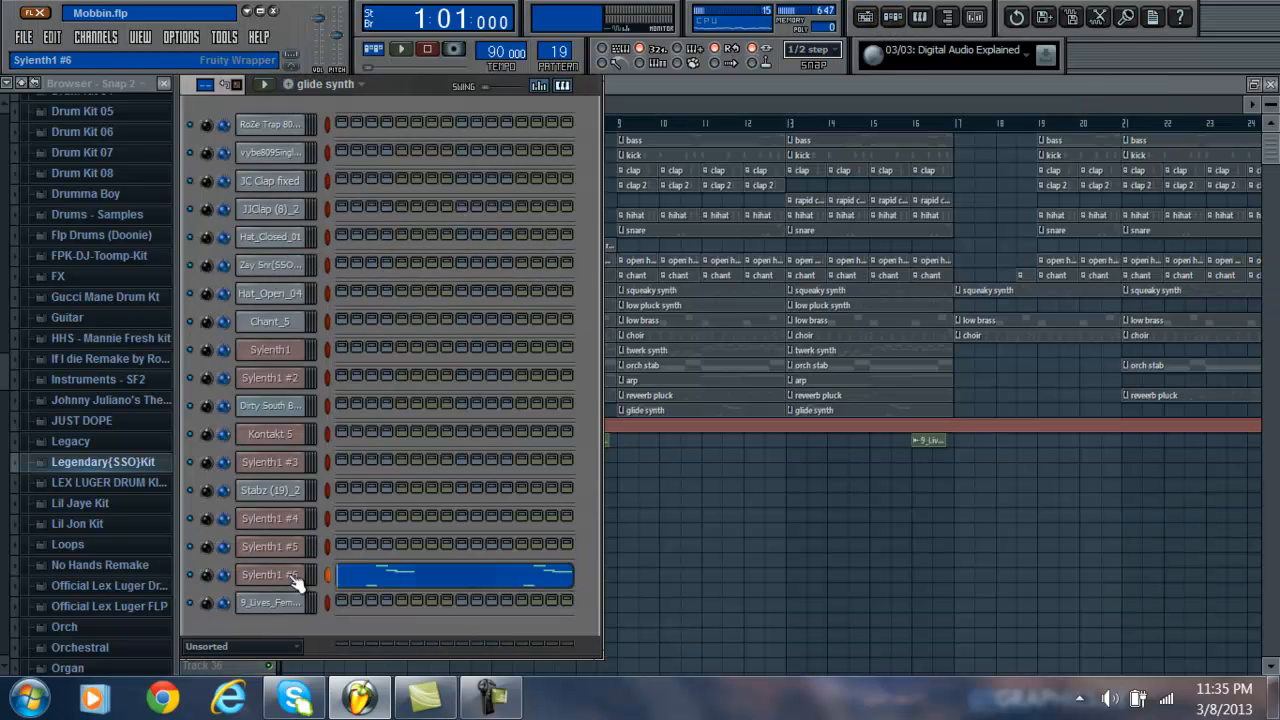
{"action": "left_click", "coordinate": [297, 583]}
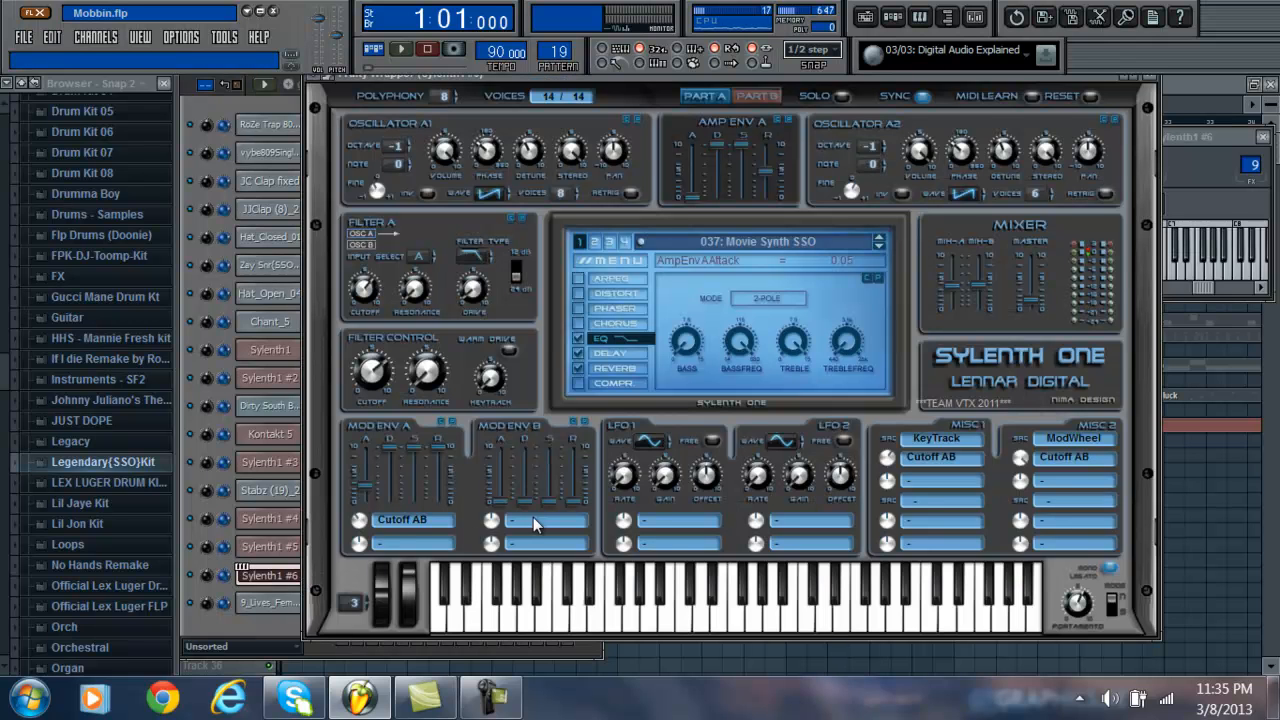
{"action": "left_click", "coordinate": [1109, 568]}
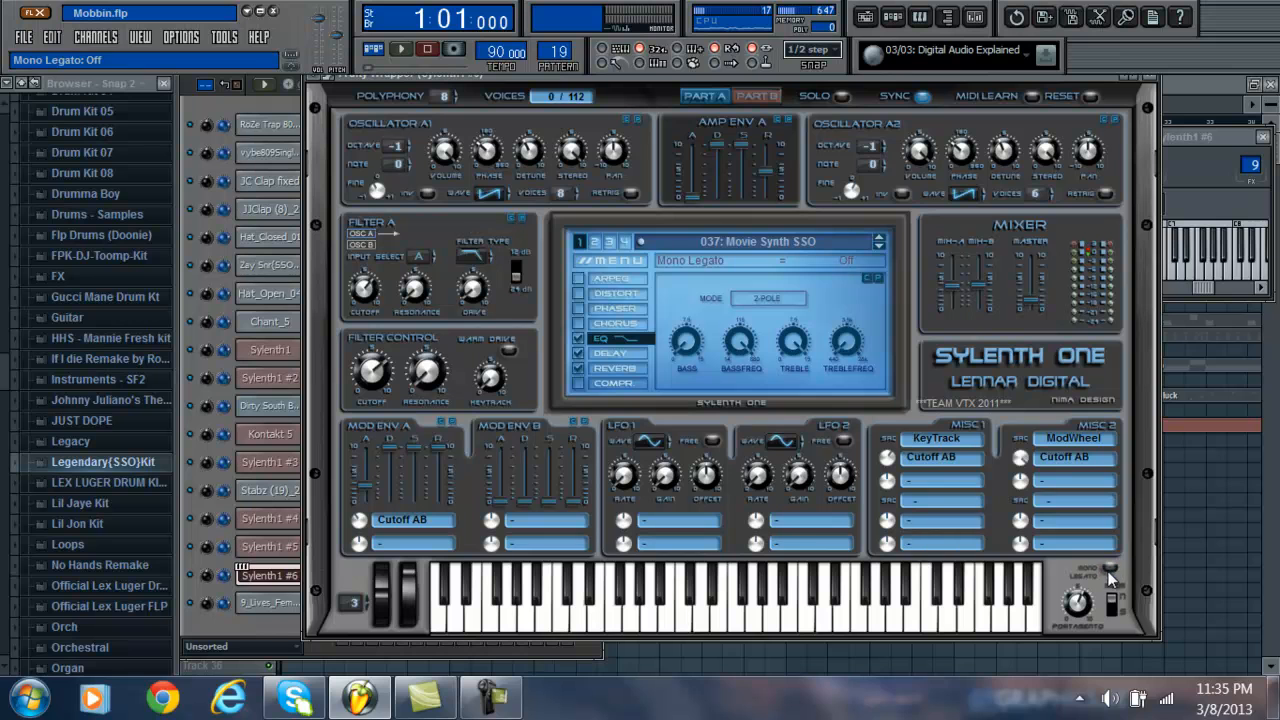
{"action": "left_click", "coordinate": [1108, 570]}
{"action": "left_click", "coordinate": [1153, 84]}
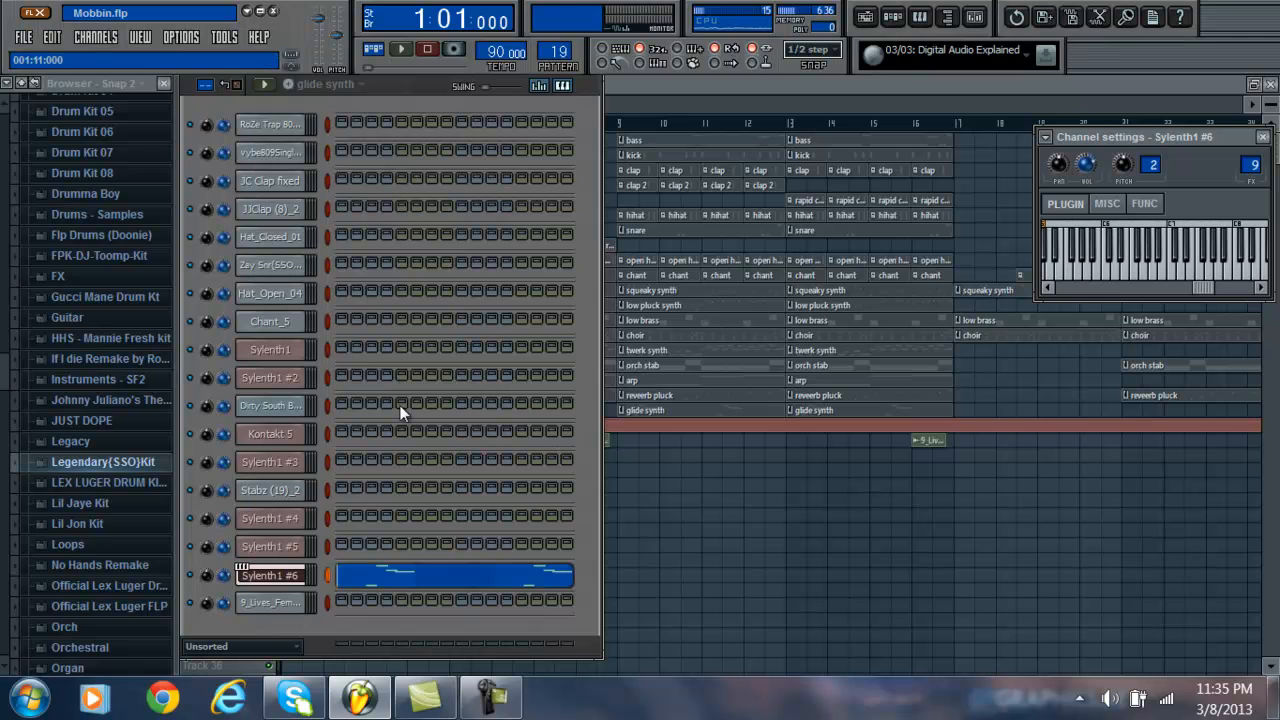
Step: Review the Sylenth1 #6 channel and its glide synth notes in the piano roll once more
{"action": "left_click", "coordinate": [303, 583]}
{"action": "left_click", "coordinate": [295, 584]}
{"action": "left_click", "coordinate": [282, 587]}
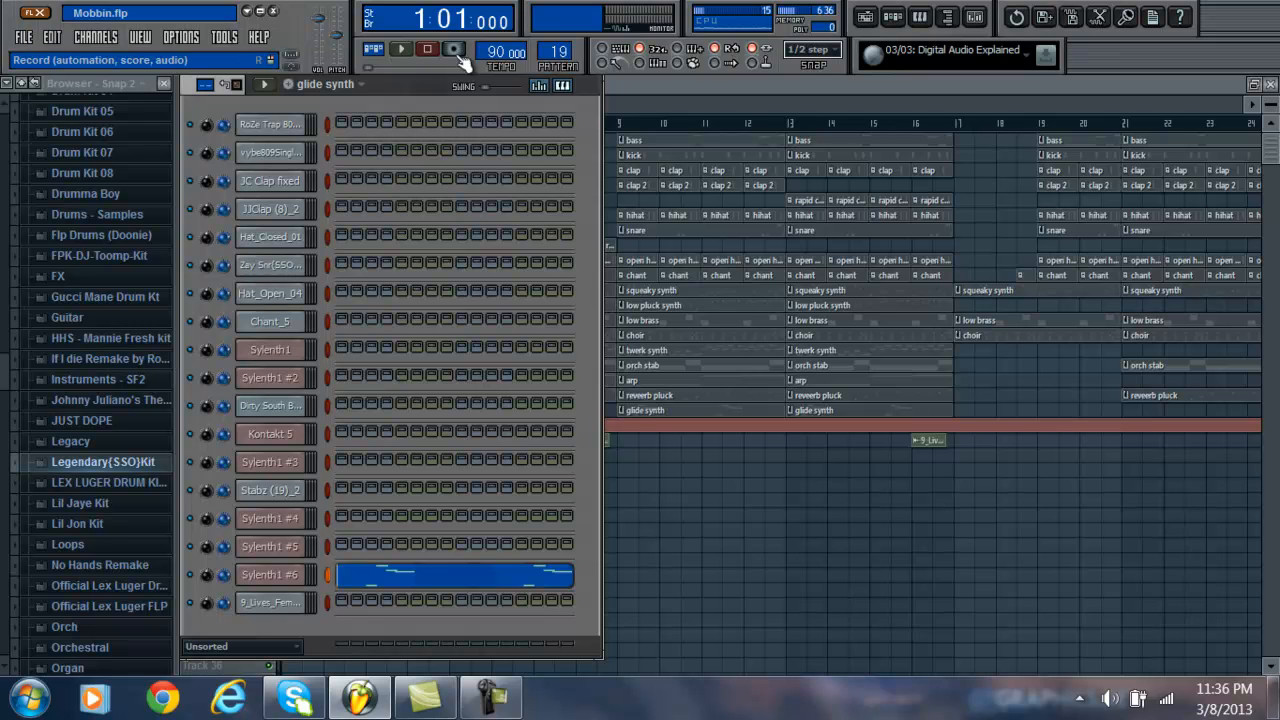
{"action": "left_click", "coordinate": [377, 576]}
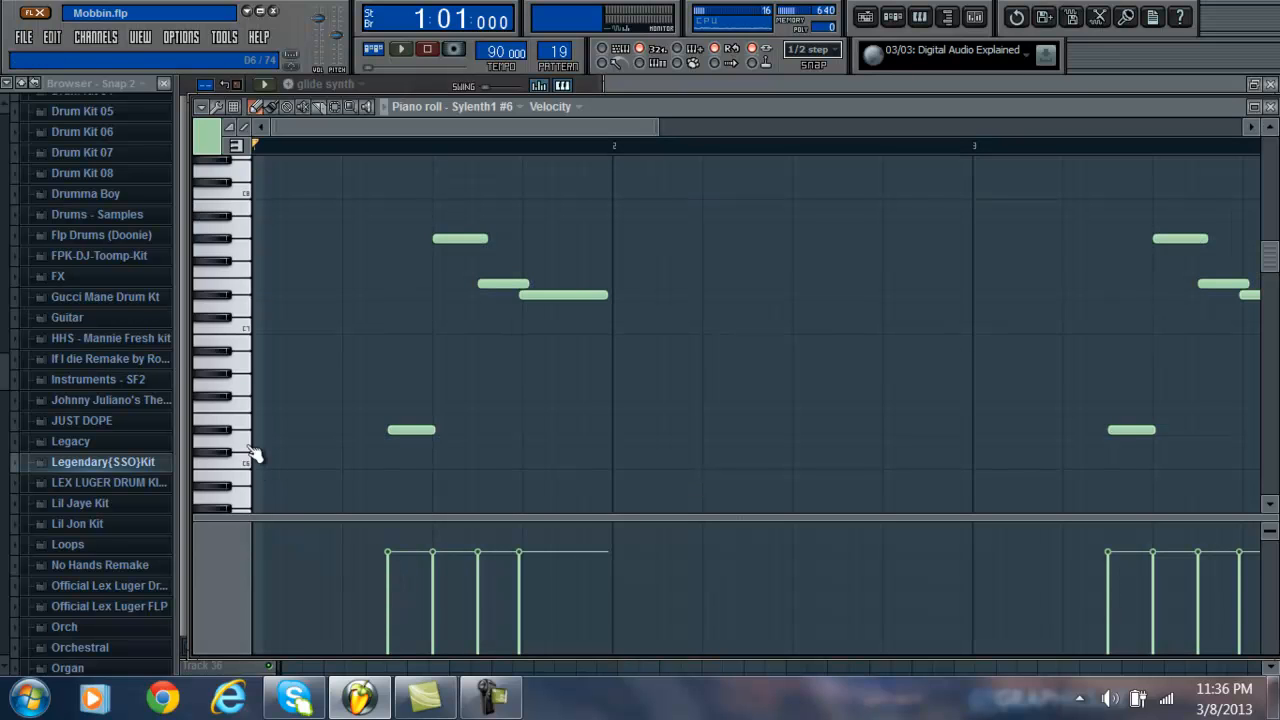
{"action": "left_click", "coordinate": [1270, 106]}
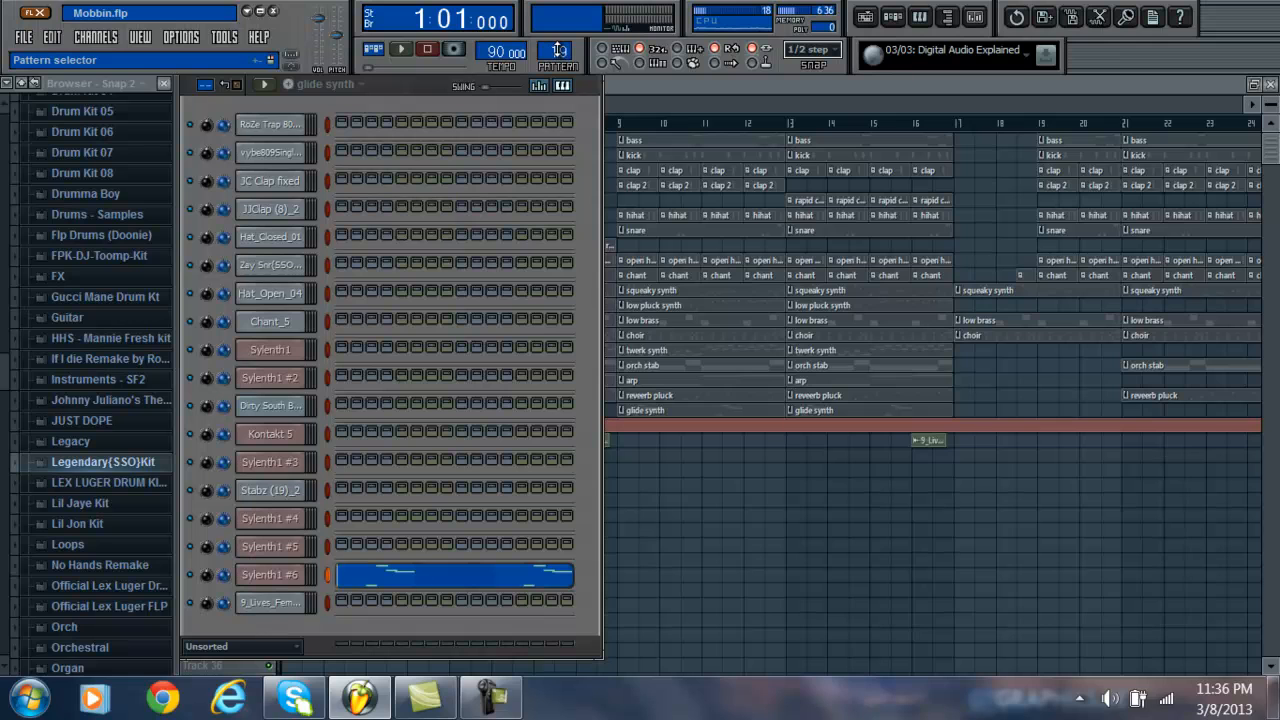
Step: Switch to pattern 1, bass, and play it while reviewing the RoZe Trap 808 (49) notes across all bars in the piano roll
{"action": "scroll", "coordinate": [558, 50], "scroll_direction": "down", "scroll_amount": 18}
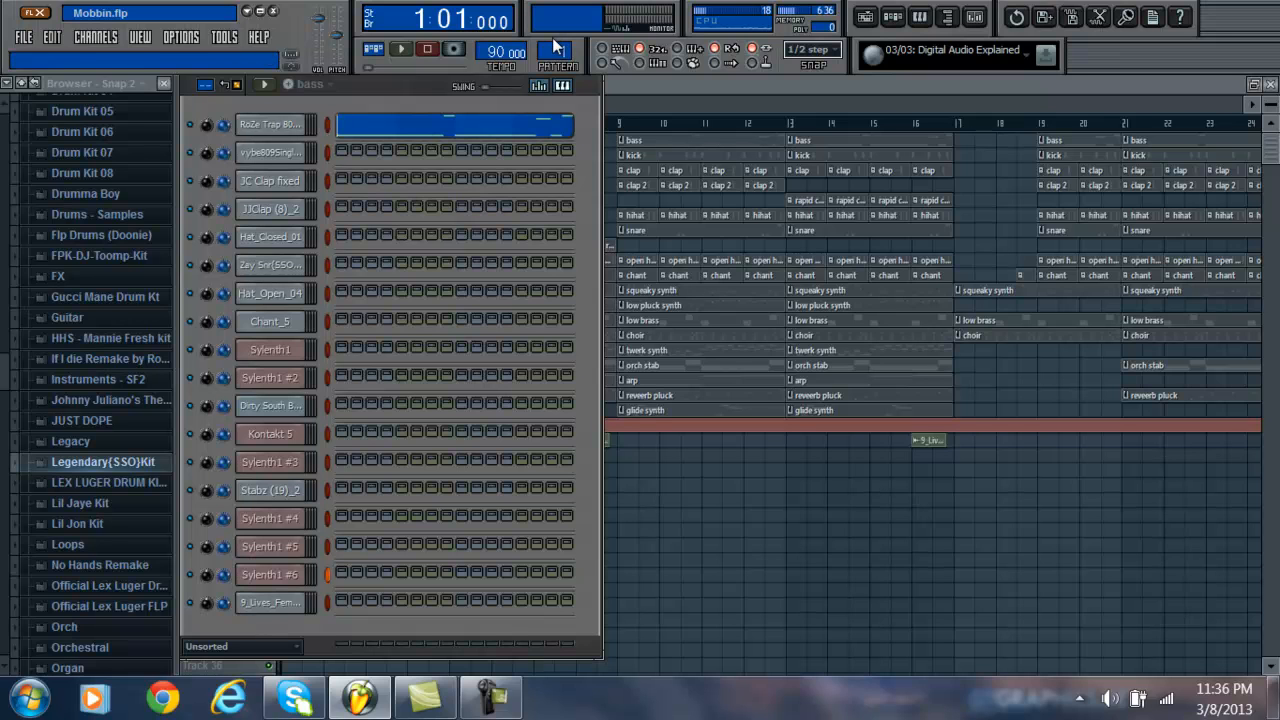
{"action": "scroll", "coordinate": [553, 38], "scroll_direction": "up", "scroll_amount": 1}
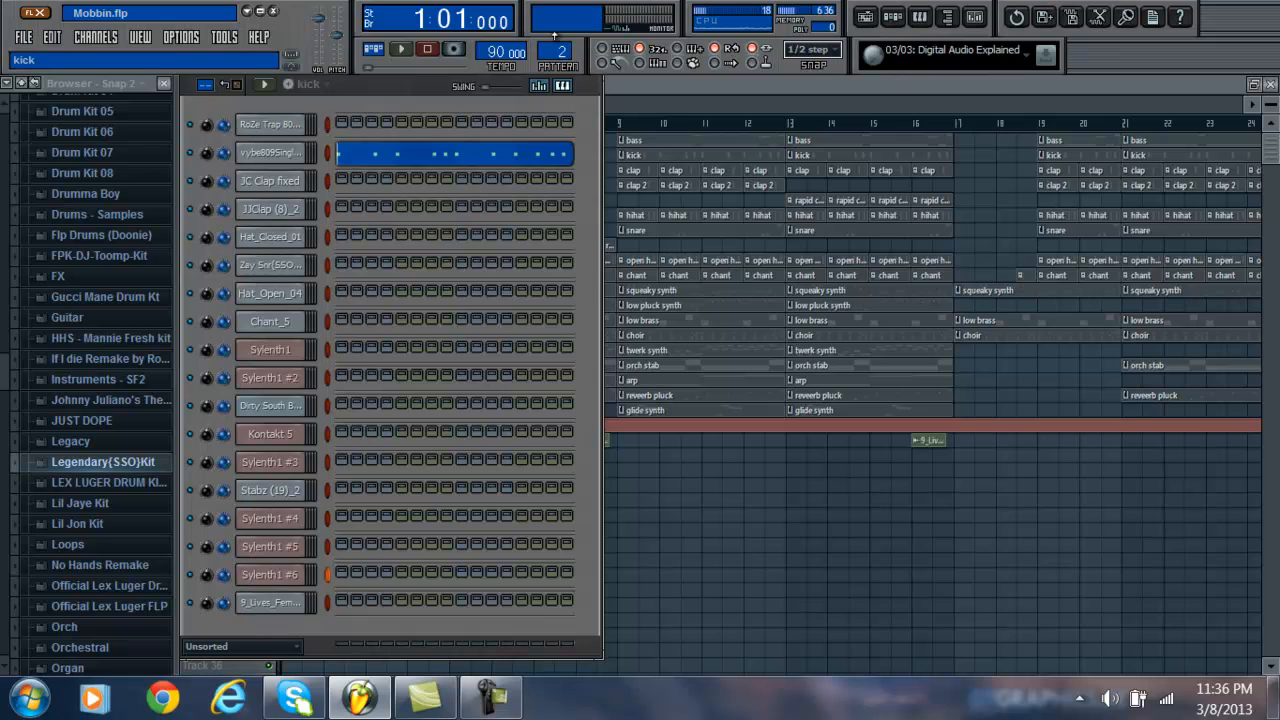
{"action": "left_click_drag", "start_coordinate": [543, 50], "coordinate": [546, 79]}
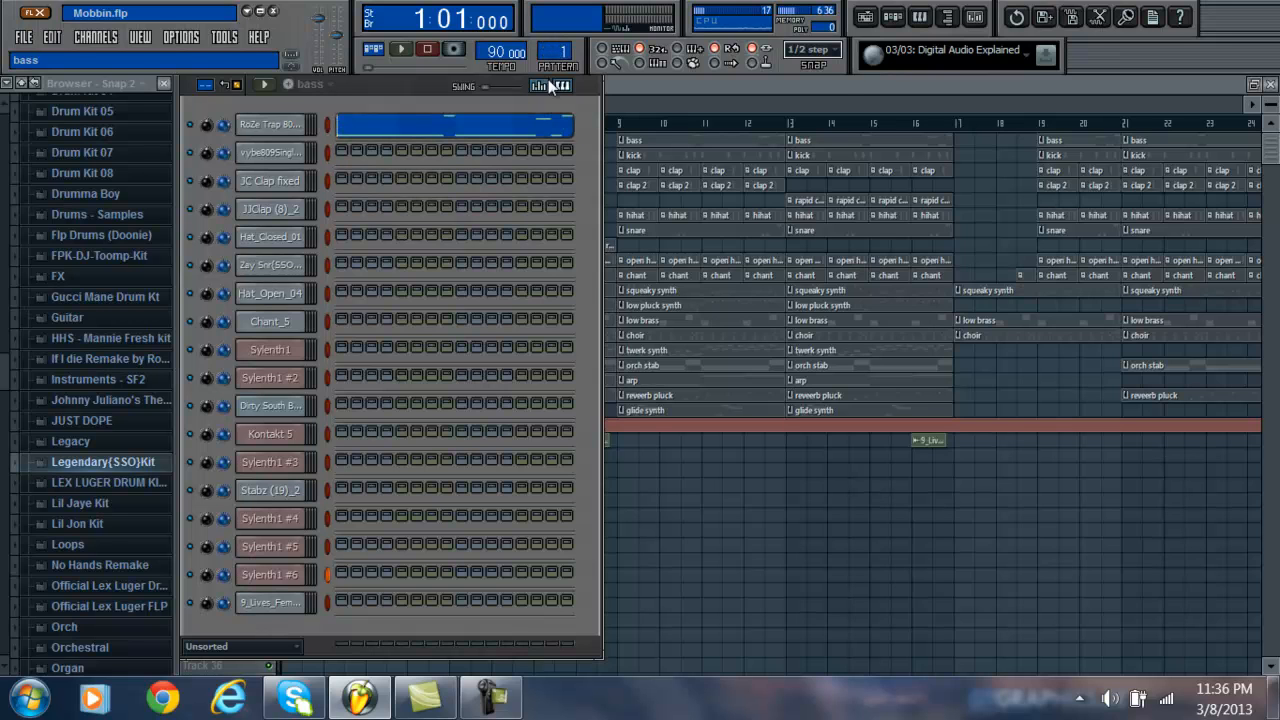
{"action": "left_click", "coordinate": [399, 125]}
{"action": "left_click", "coordinate": [406, 53]}
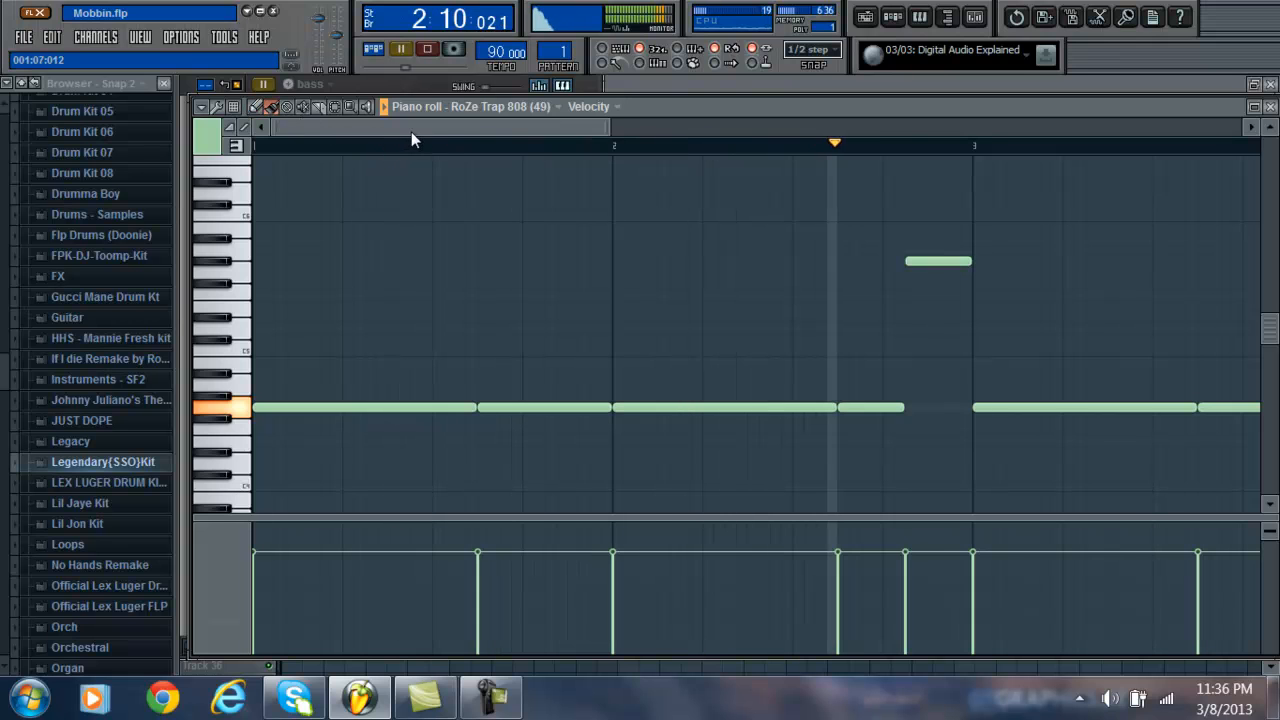
{"action": "left_click_drag", "start_coordinate": [454, 124], "coordinate": [750, 134]}
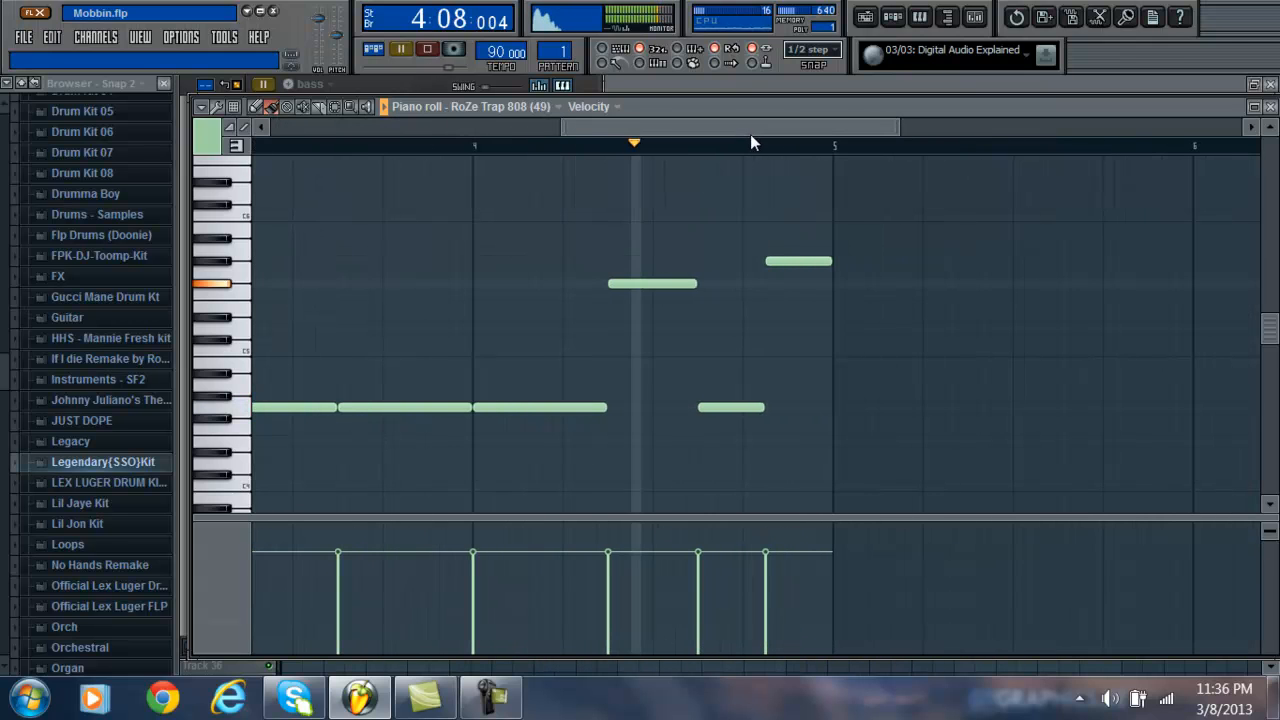
{"action": "left_click", "coordinate": [453, 49]}
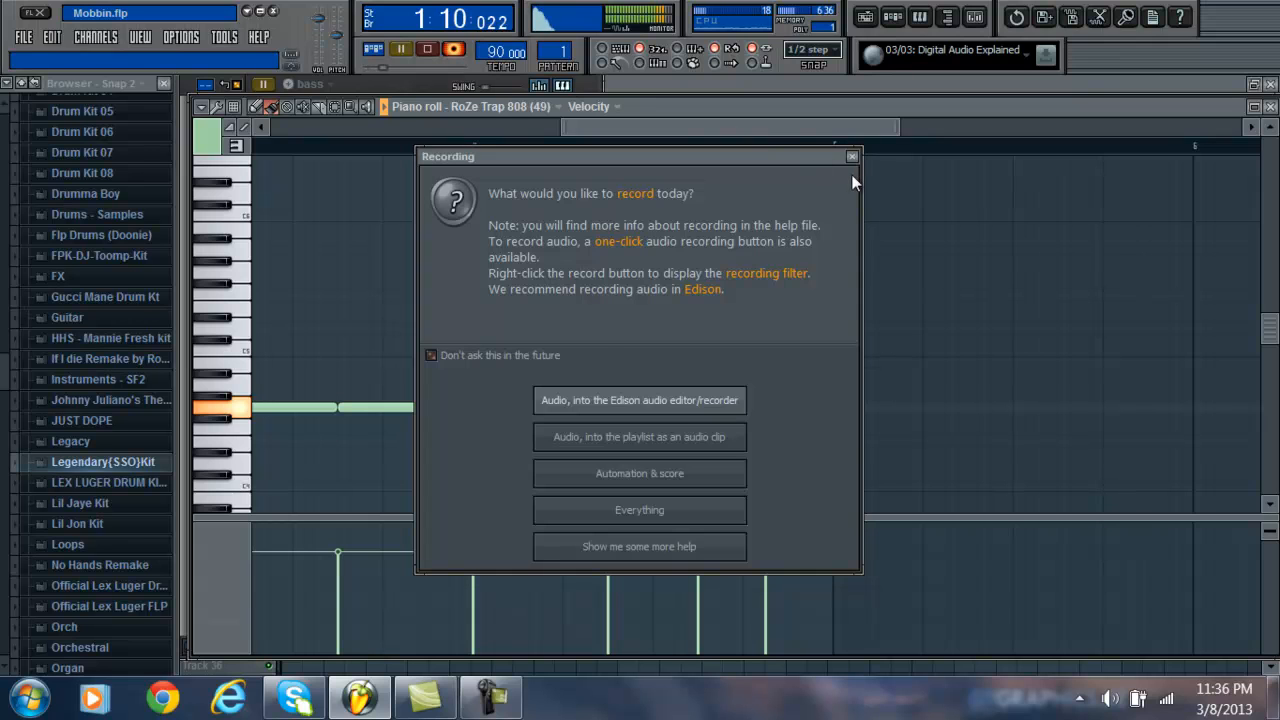
{"action": "left_click", "coordinate": [852, 156]}
{"action": "left_click", "coordinate": [427, 49]}
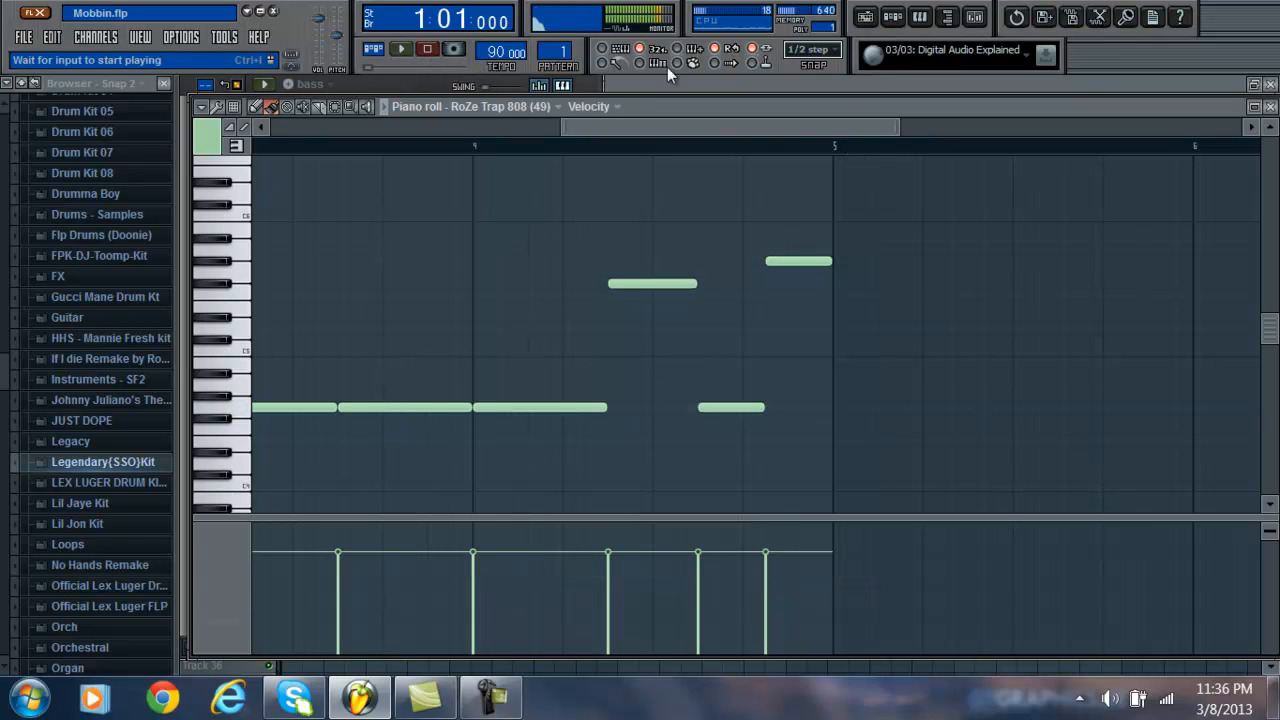
{"action": "left_click", "coordinate": [1269, 85]}
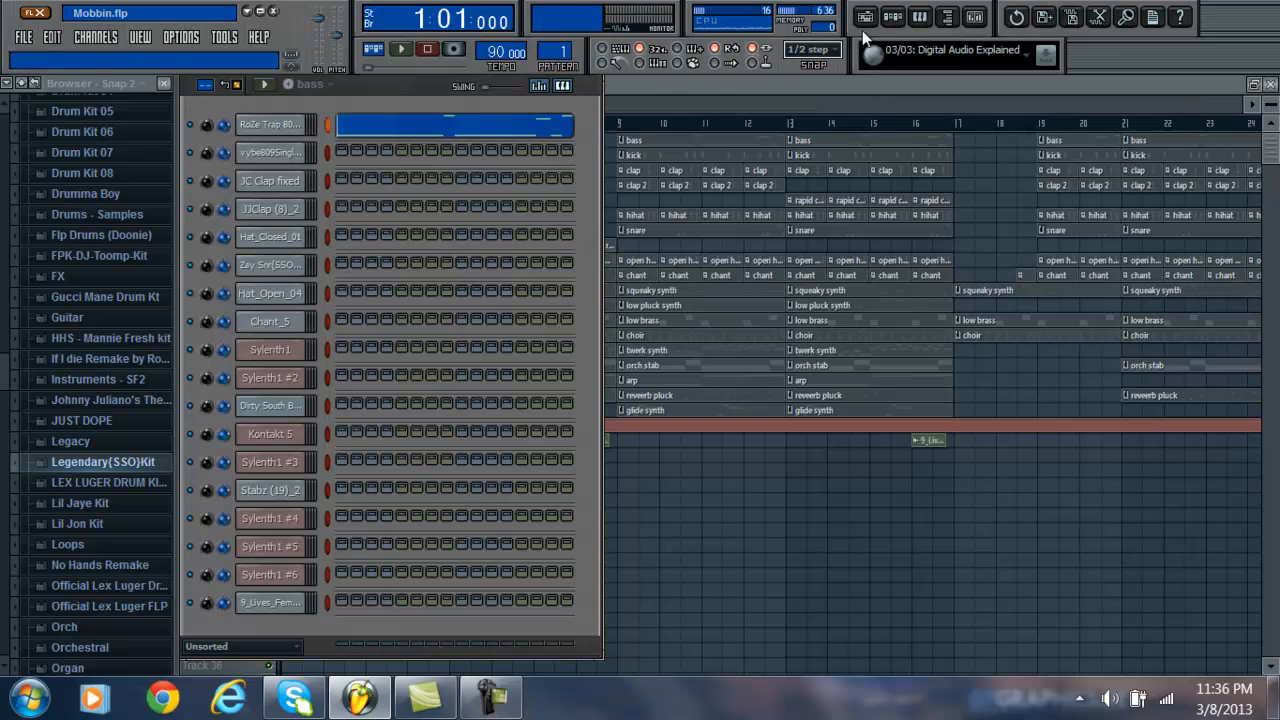
Step: Examine the Fruity Parametric EQ 2 and Fruity Blood Overdrive effects on the RoZe Trap 808 (49) mixer track
{"action": "left_click", "coordinate": [975, 18]}
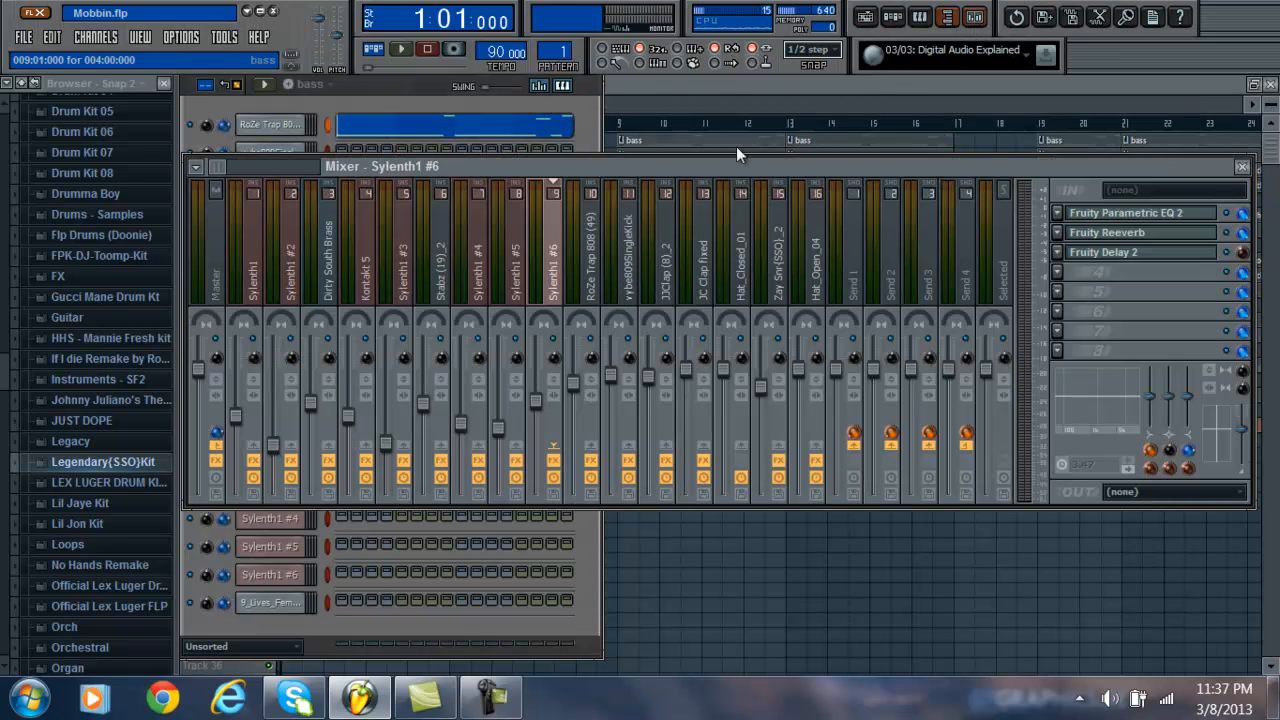
{"action": "left_click", "coordinate": [598, 330]}
{"action": "left_click", "coordinate": [1115, 214]}
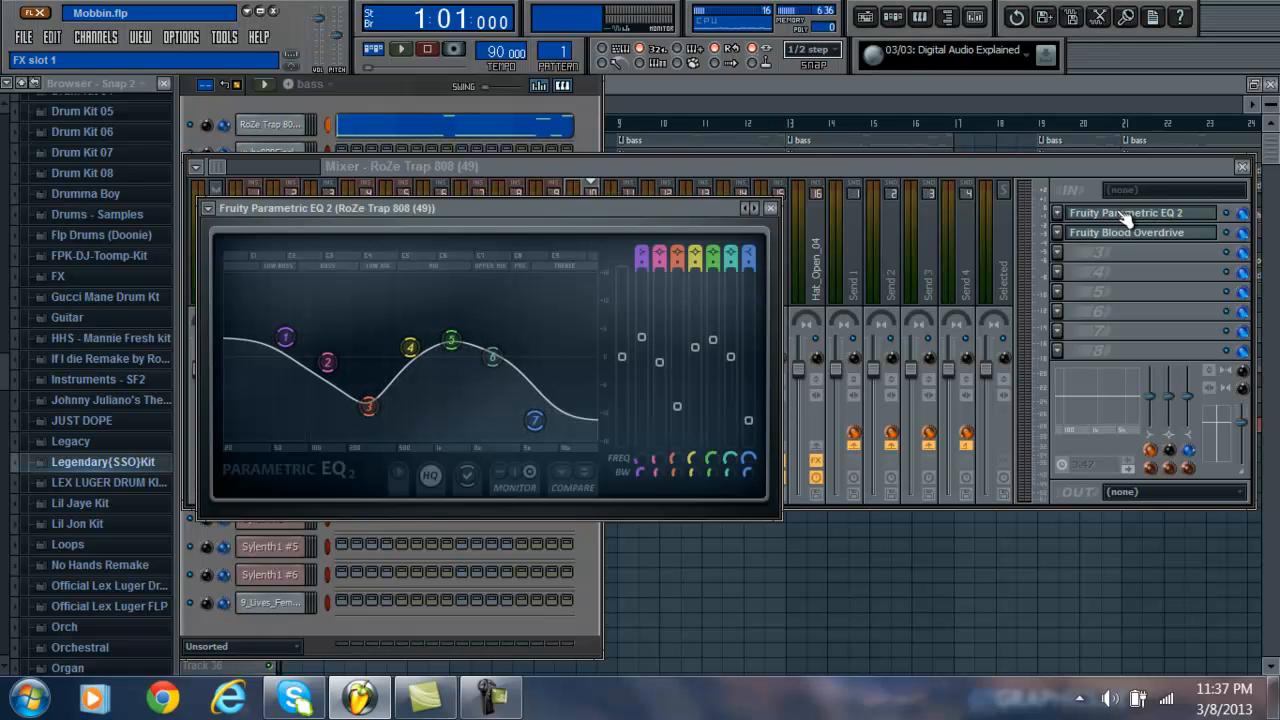
{"action": "left_click", "coordinate": [1125, 215]}
{"action": "left_click", "coordinate": [1115, 215]}
{"action": "left_click", "coordinate": [1100, 233]}
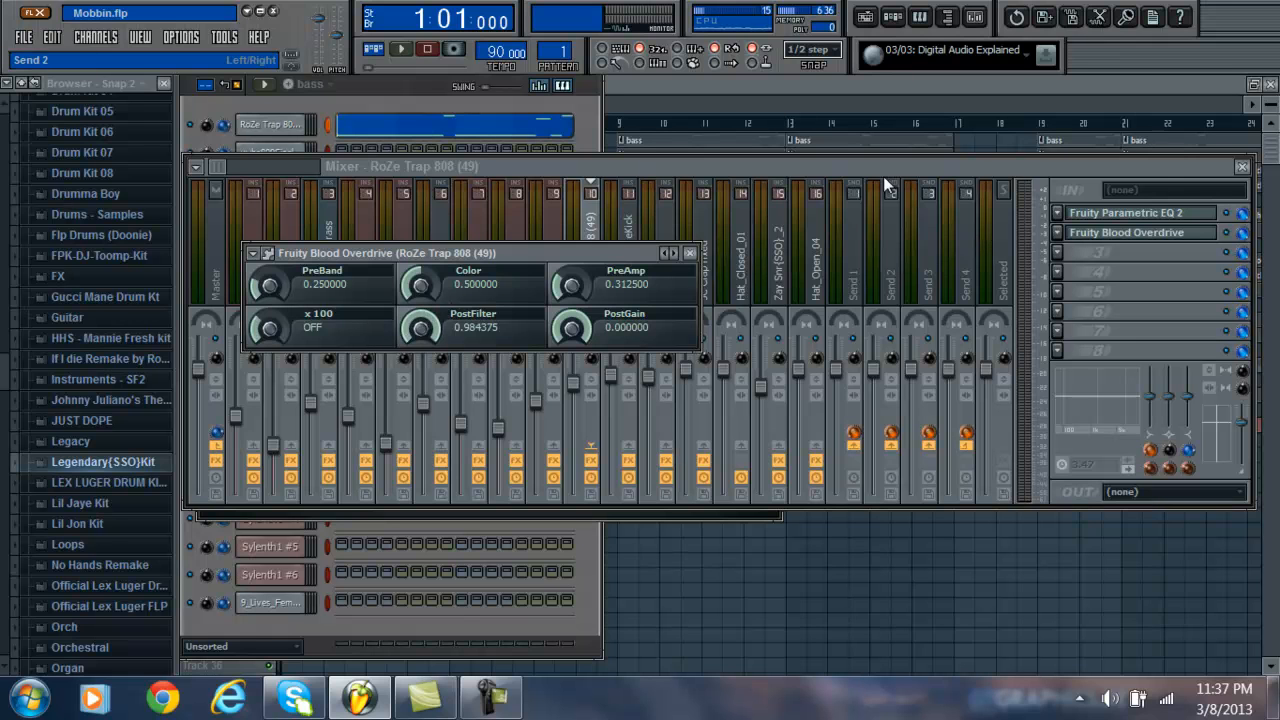
{"action": "left_click", "coordinate": [689, 253]}
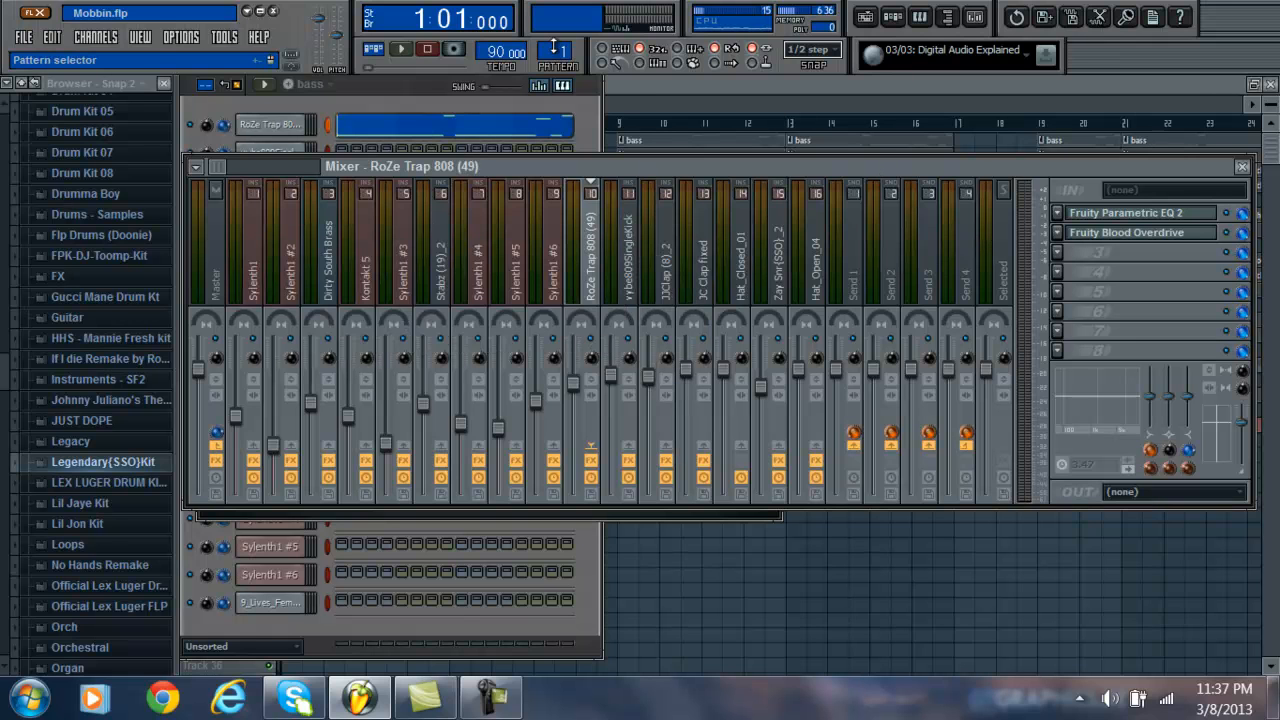
Step: Switch to pattern 2, kick, and play it briefly with its steps in view
{"action": "scroll", "coordinate": [553, 50], "scroll_direction": "up", "scroll_amount": 1}
{"action": "left_click", "coordinate": [400, 49]}
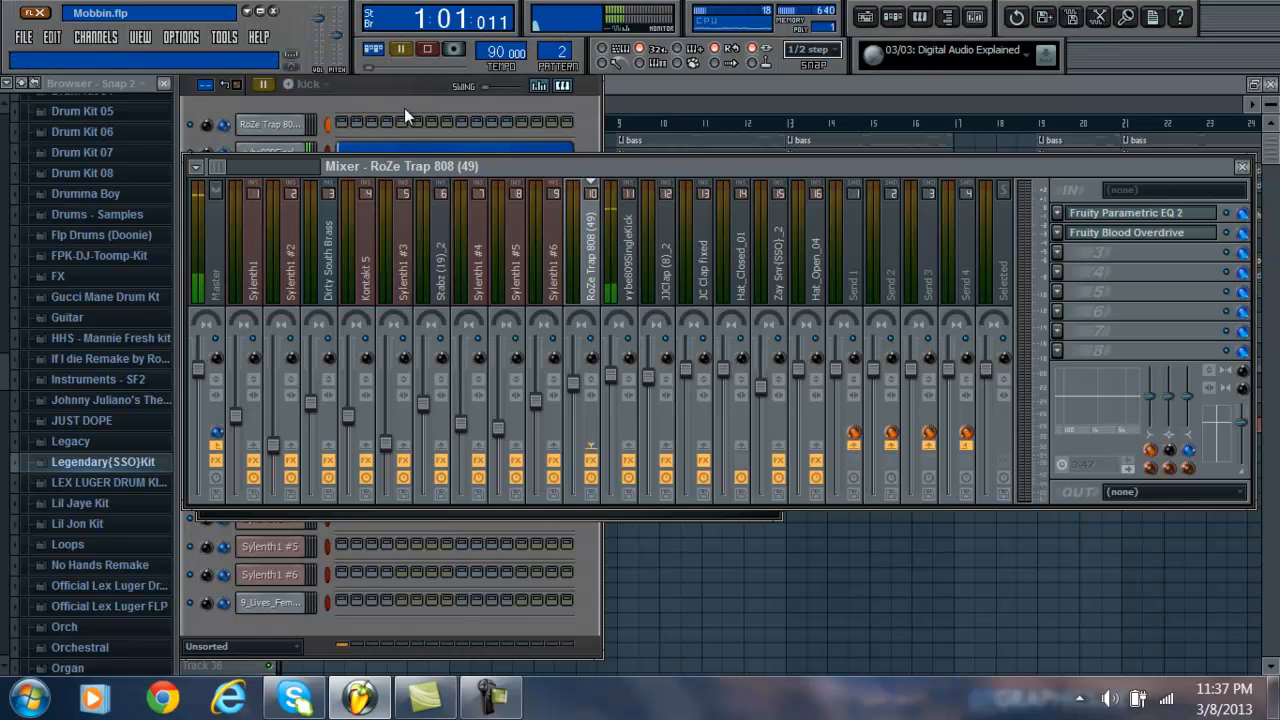
{"action": "left_click", "coordinate": [406, 106]}
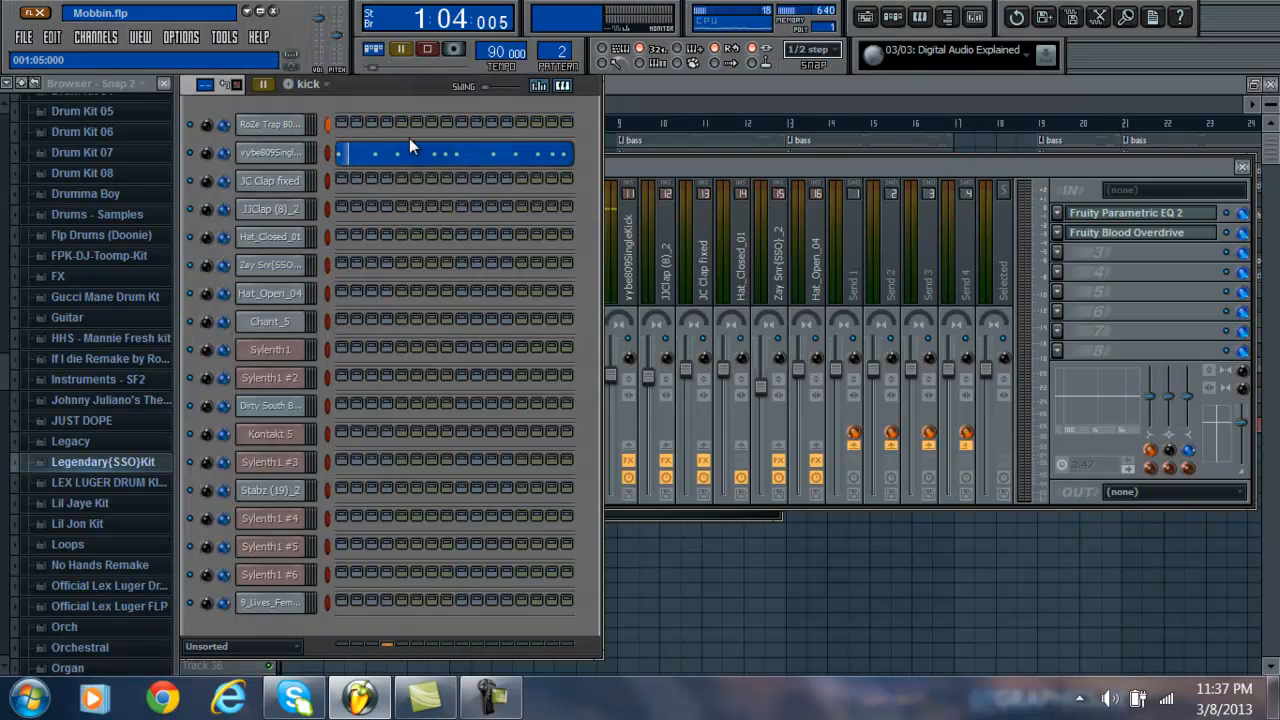
{"action": "left_click", "coordinate": [429, 50]}
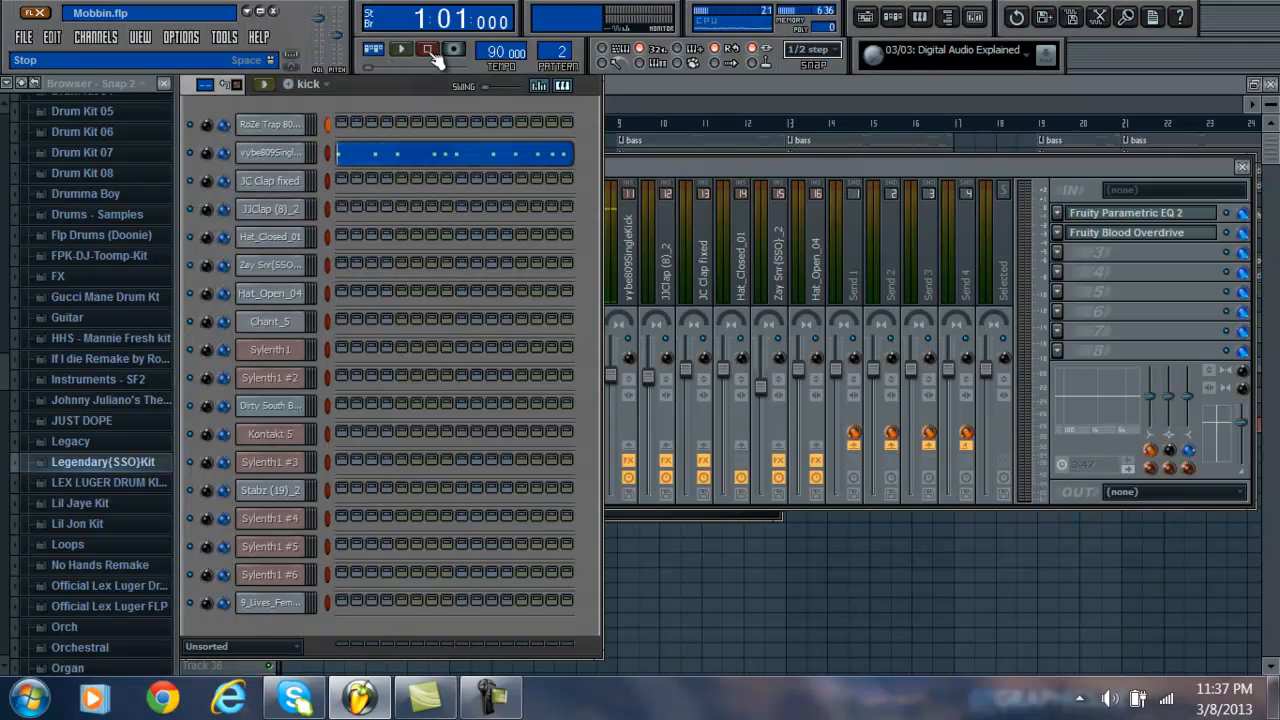
Step: Check the vybe809SingleKick channel's sample settings and examine the Fruity Parametric EQ 2 on its mixer track
{"action": "left_click", "coordinate": [292, 156]}
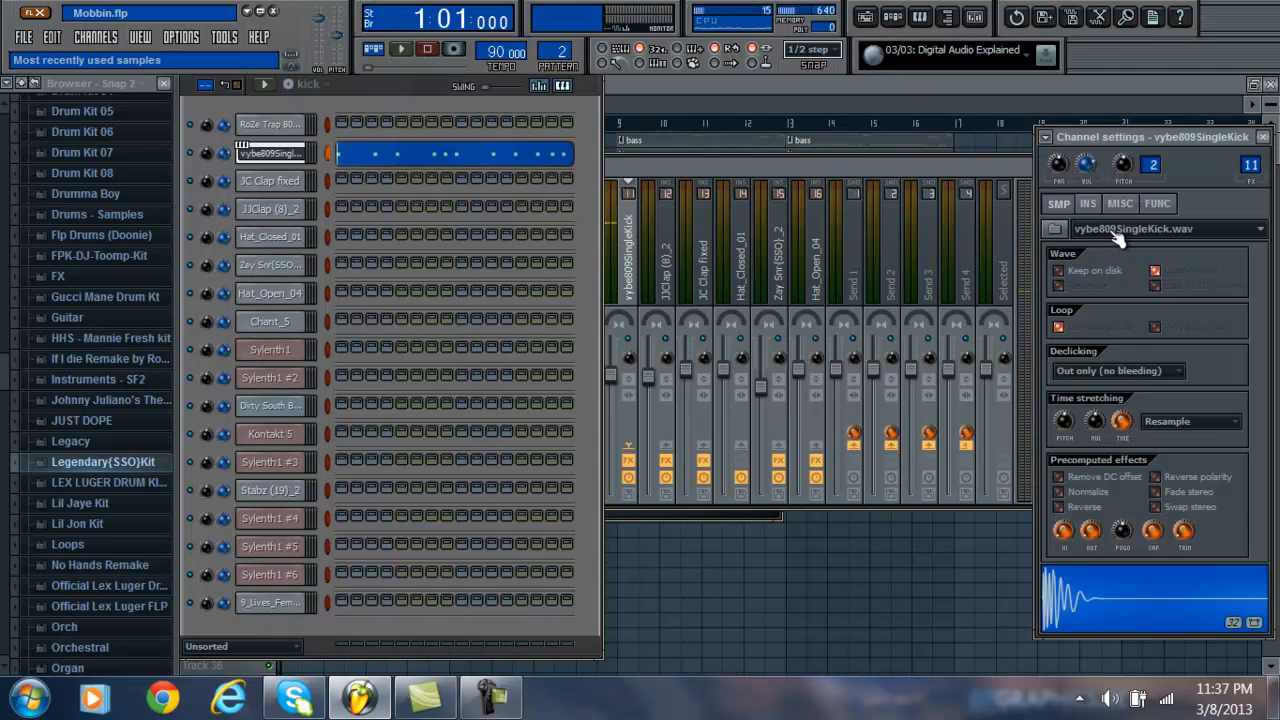
{"action": "left_click", "coordinate": [728, 171]}
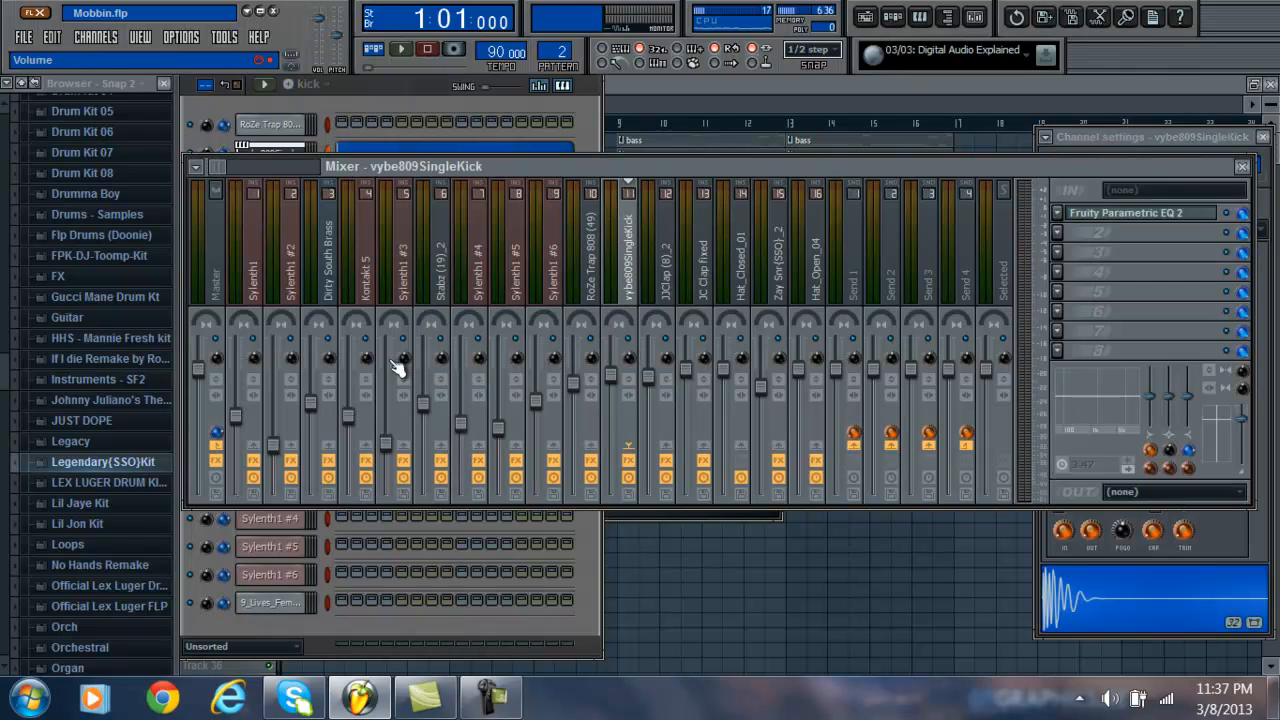
{"action": "left_click_drag", "start_coordinate": [3, 378], "coordinate": [68, 395]}
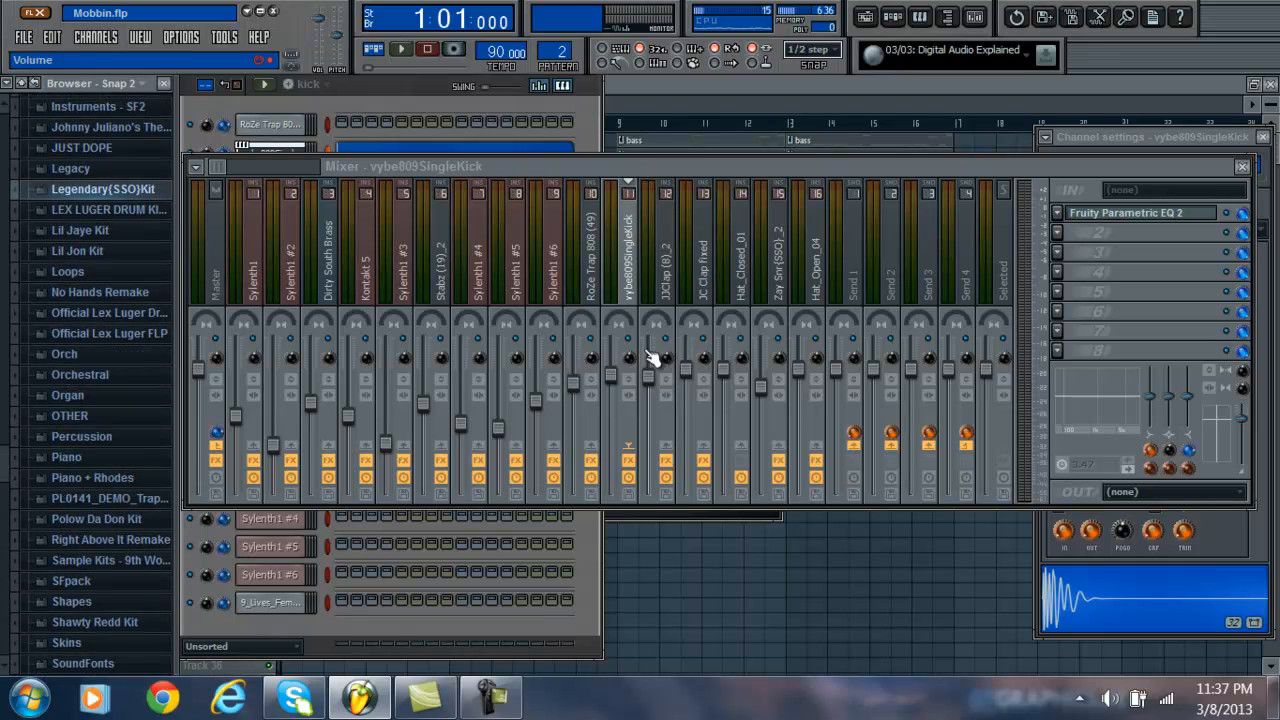
{"action": "left_click", "coordinate": [1142, 214]}
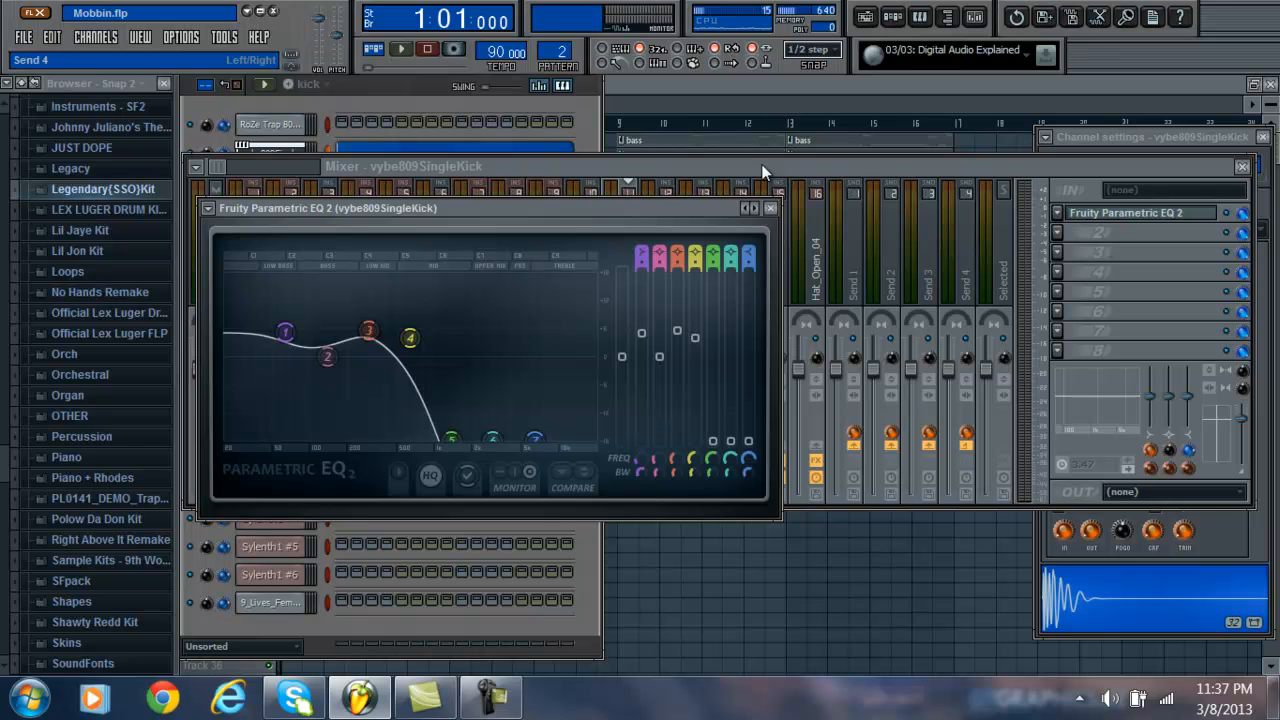
Step: Play pattern 3, clap, briefly, and open the Stabz (19)_2 channel's sample settings
{"action": "left_click", "coordinate": [552, 43]}
{"action": "left_click", "coordinate": [463, 104]}
{"action": "left_click", "coordinate": [403, 50]}
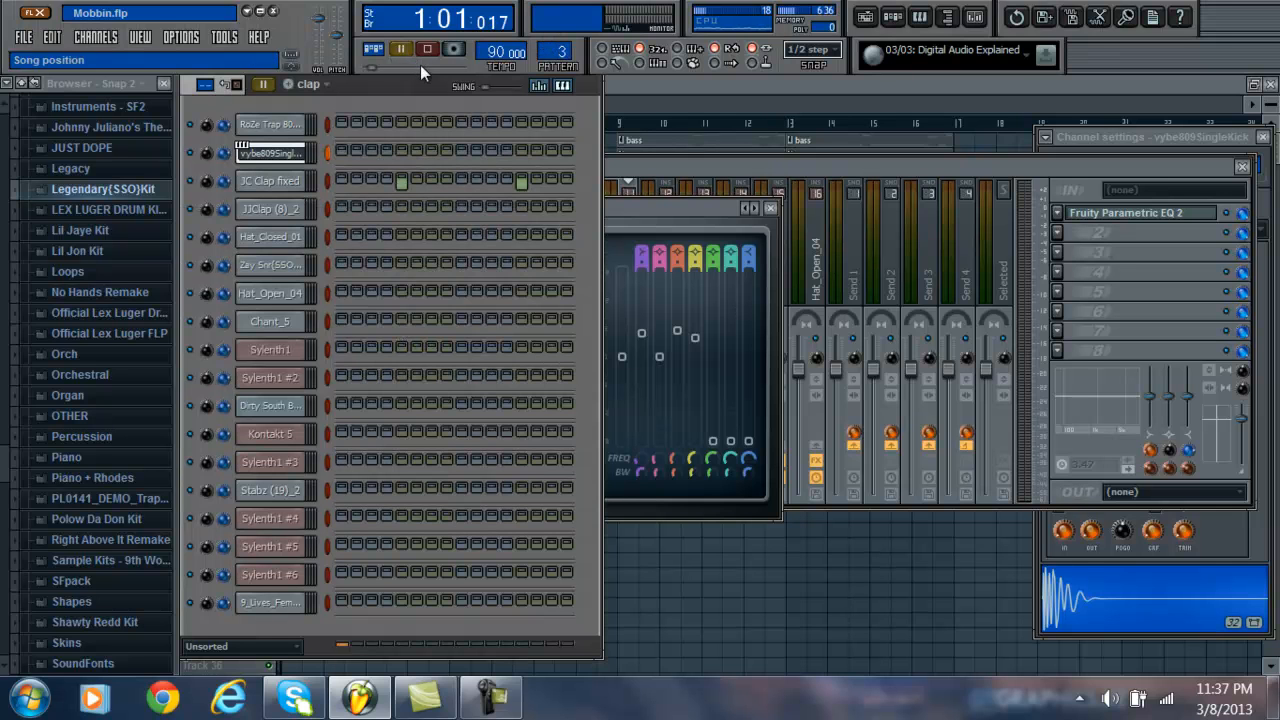
{"action": "left_click", "coordinate": [428, 50]}
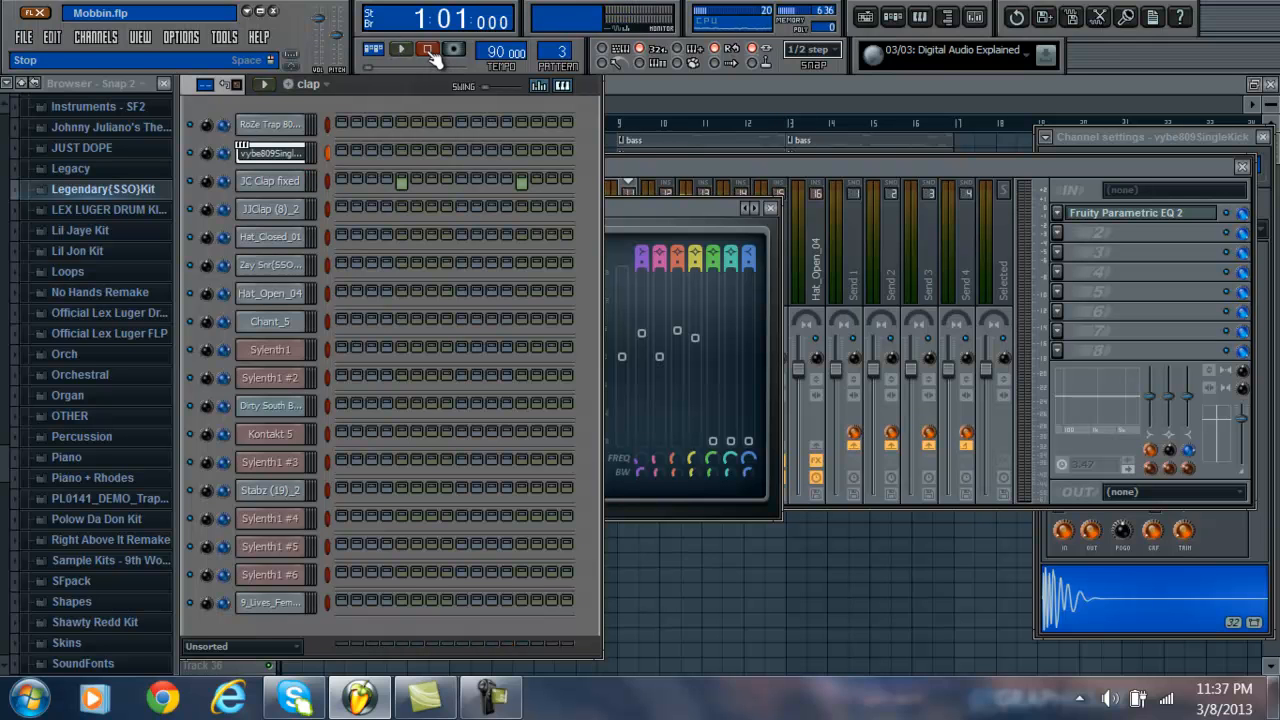
{"action": "left_click", "coordinate": [298, 491]}
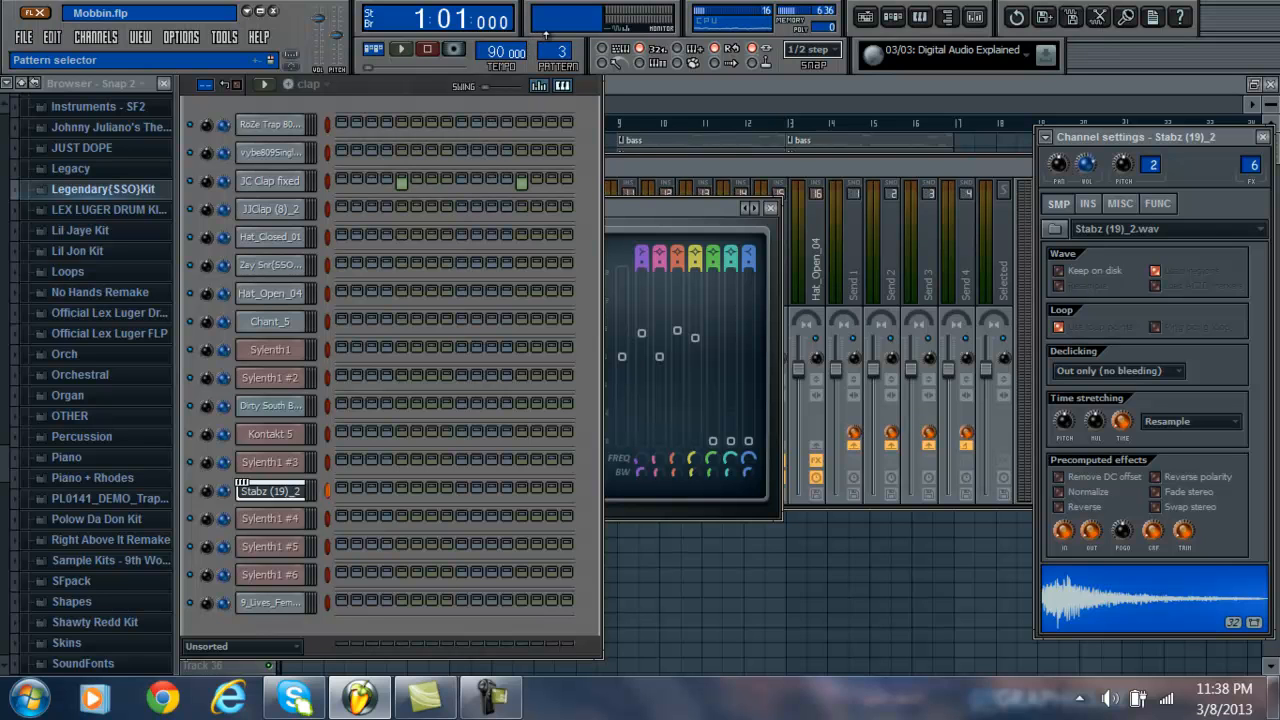
Step: Switch to pattern 4, clap 2, and audition the JJClap (8)_2 sample from its channel settings
{"action": "left_click_drag", "start_coordinate": [546, 41], "coordinate": [546, 33]}
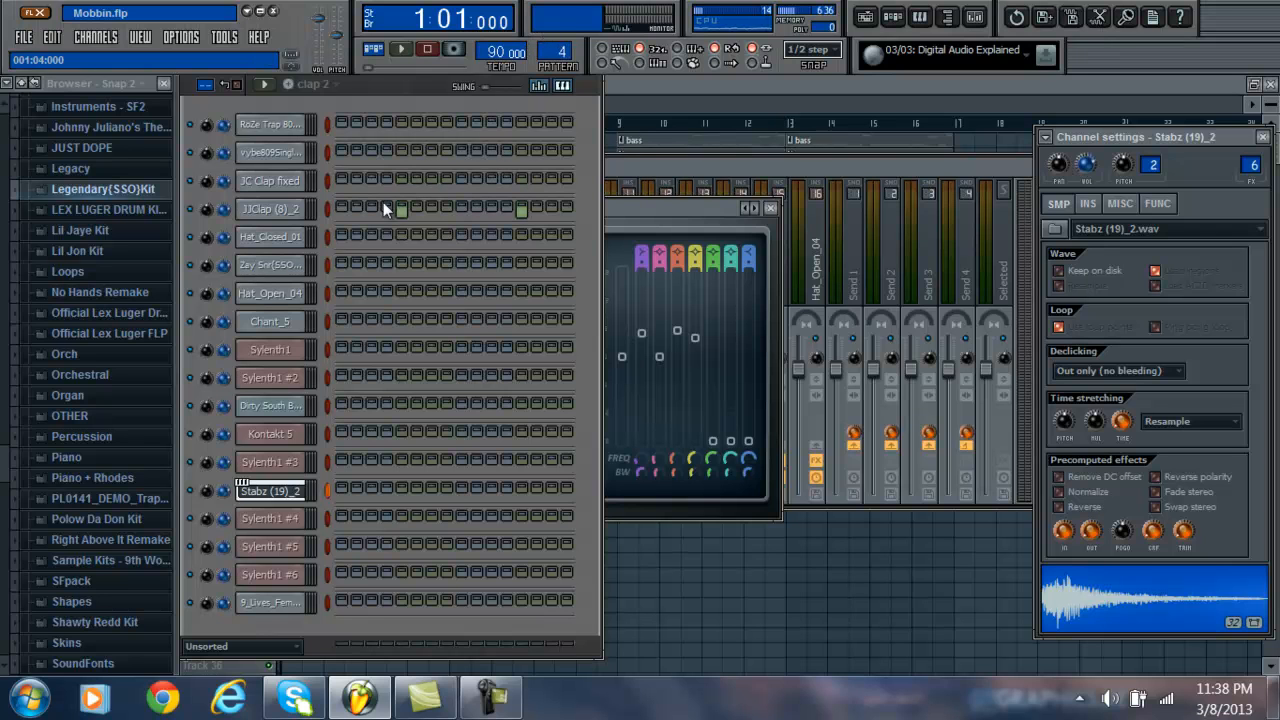
{"action": "left_click", "coordinate": [302, 210]}
{"action": "left_click", "coordinate": [1118, 605]}
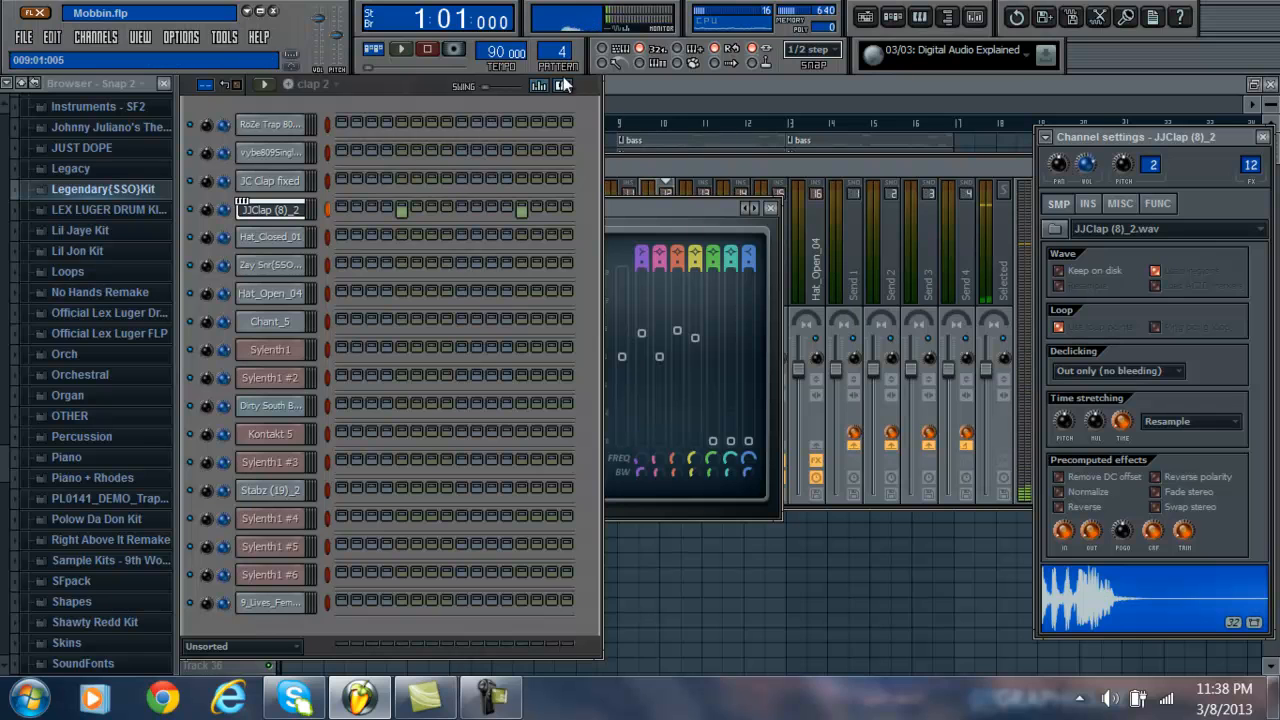
Step: Show pattern 5, rapid clap, and play pattern 6, hihat, briefly
{"action": "scroll", "coordinate": [551, 38], "scroll_direction": "up", "scroll_amount": 1}
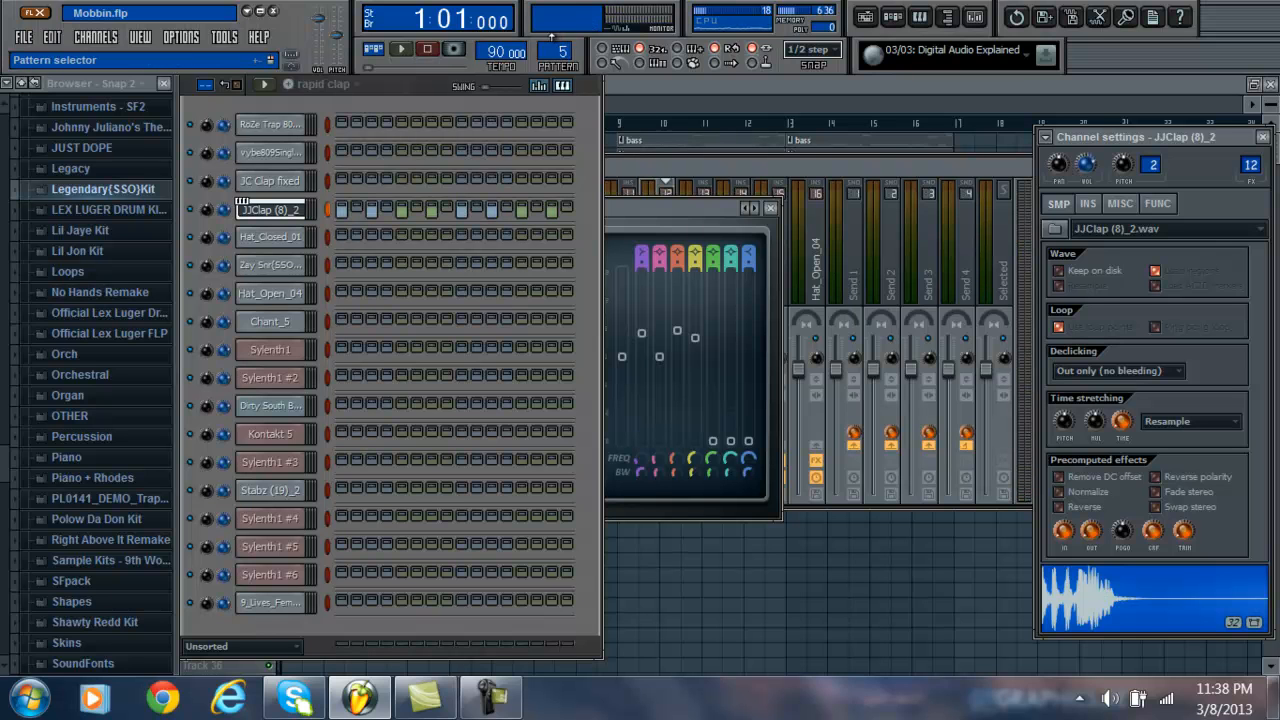
{"action": "scroll", "coordinate": [551, 38], "scroll_direction": "up", "scroll_amount": 1}
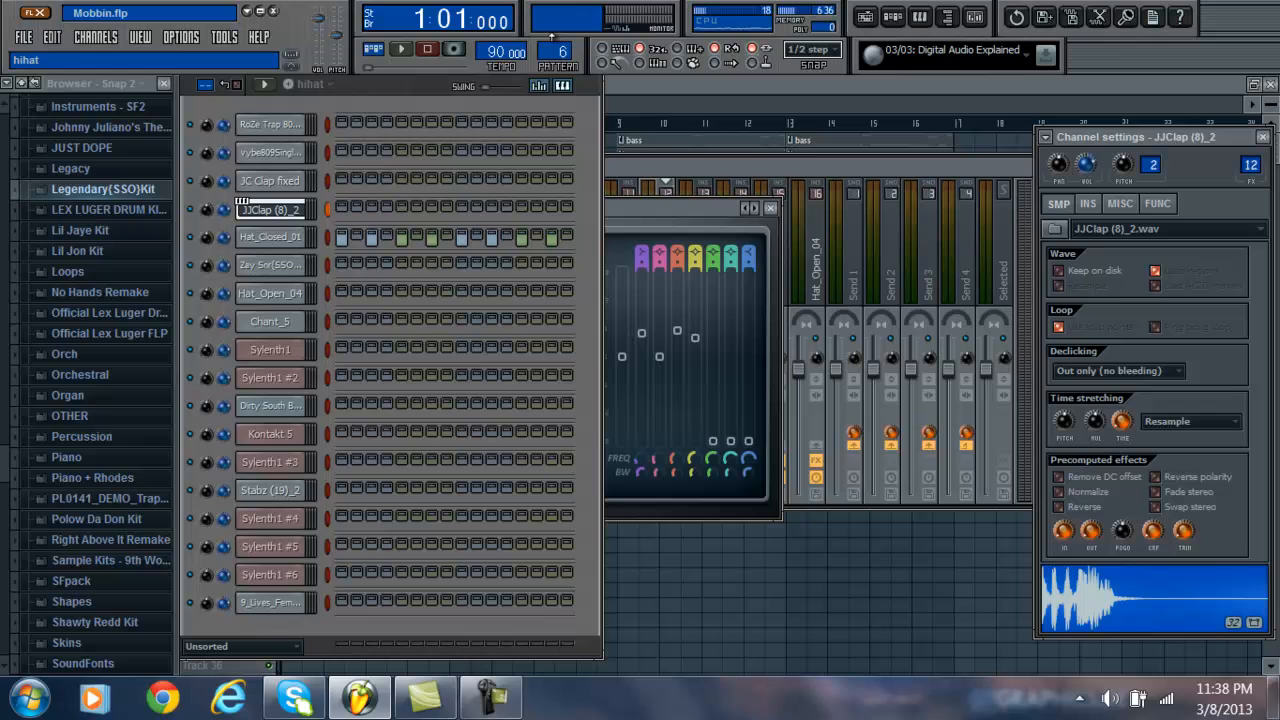
{"action": "left_click", "coordinate": [412, 50]}
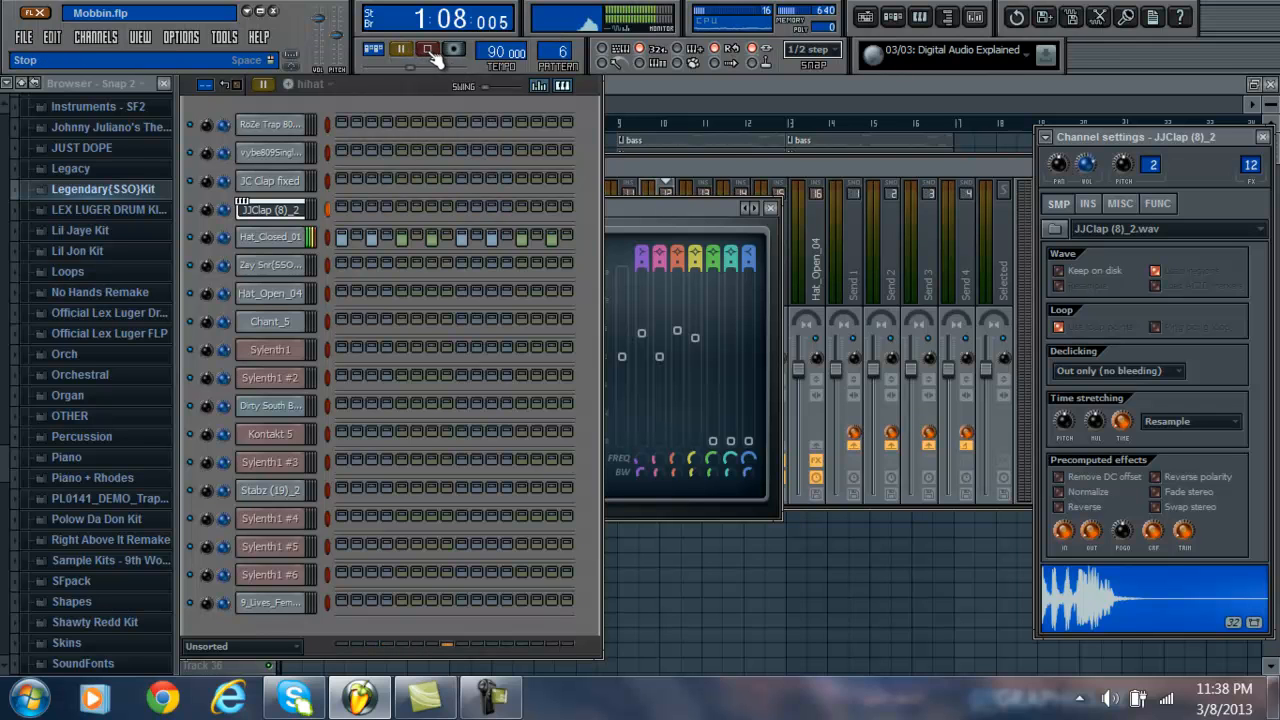
{"action": "left_click", "coordinate": [447, 53]}
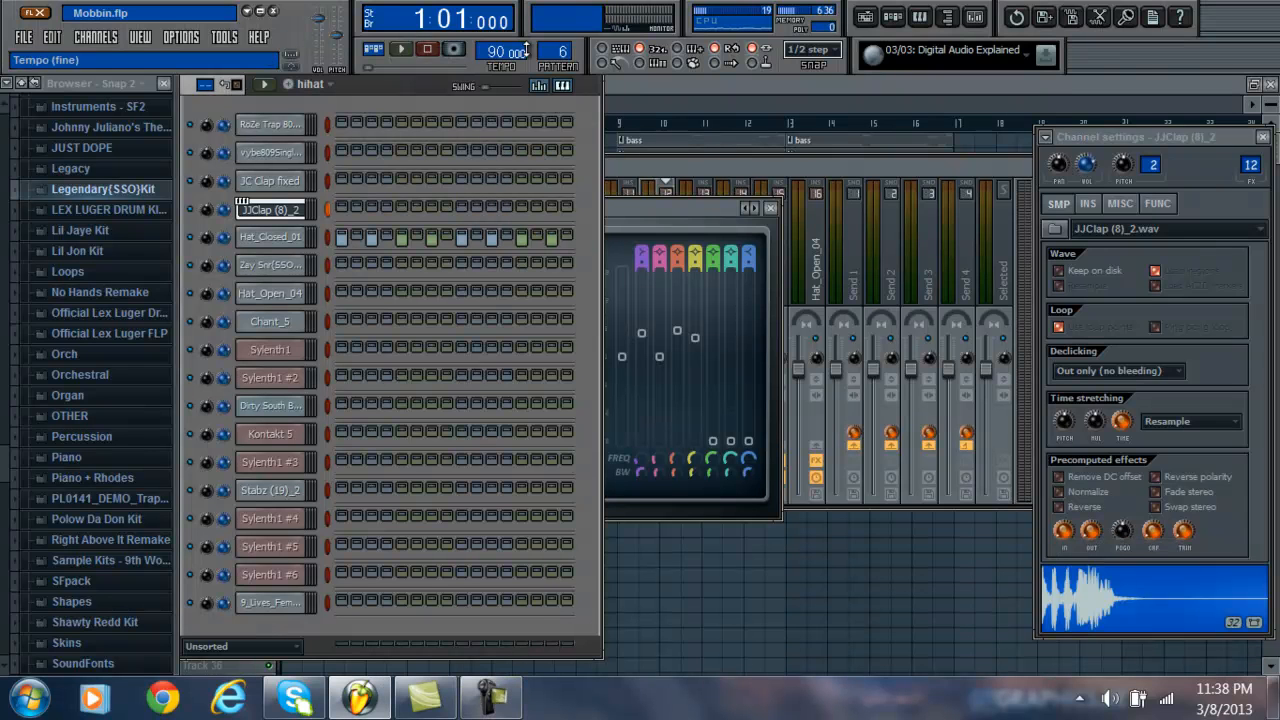
Step: Switch to pattern 7, snare, and play it while reviewing the Zay Snr(SSO)_2 notes through bar 4 in the piano roll
{"action": "scroll", "coordinate": [557, 38], "scroll_direction": "up", "scroll_amount": 1}
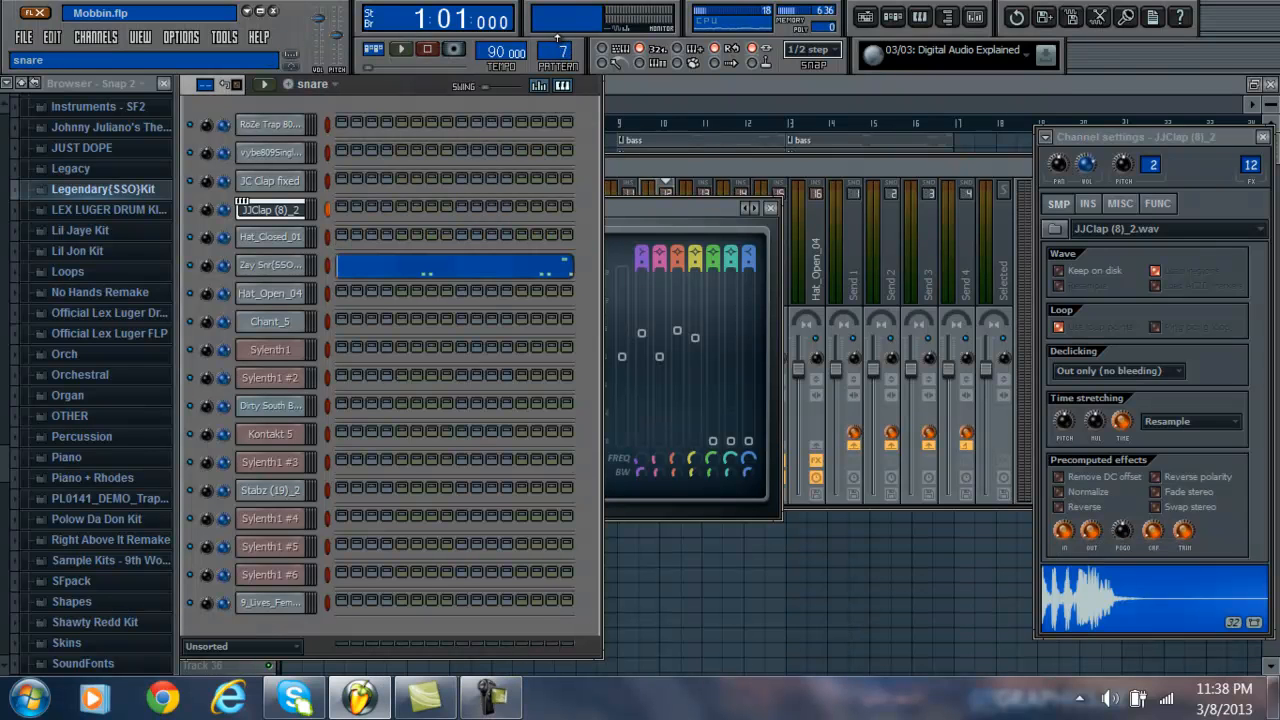
{"action": "left_click", "coordinate": [446, 283]}
{"action": "left_click", "coordinate": [400, 49]}
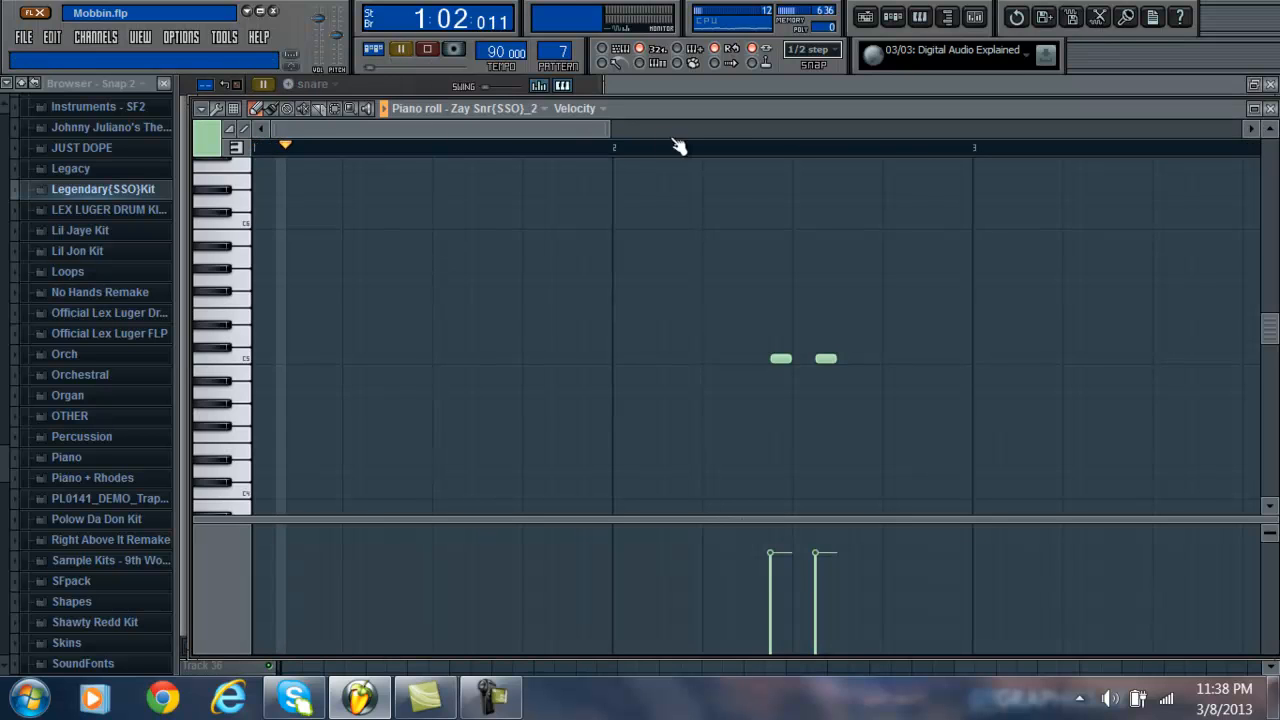
{"action": "left_click_drag", "start_coordinate": [520, 128], "coordinate": [789, 154]}
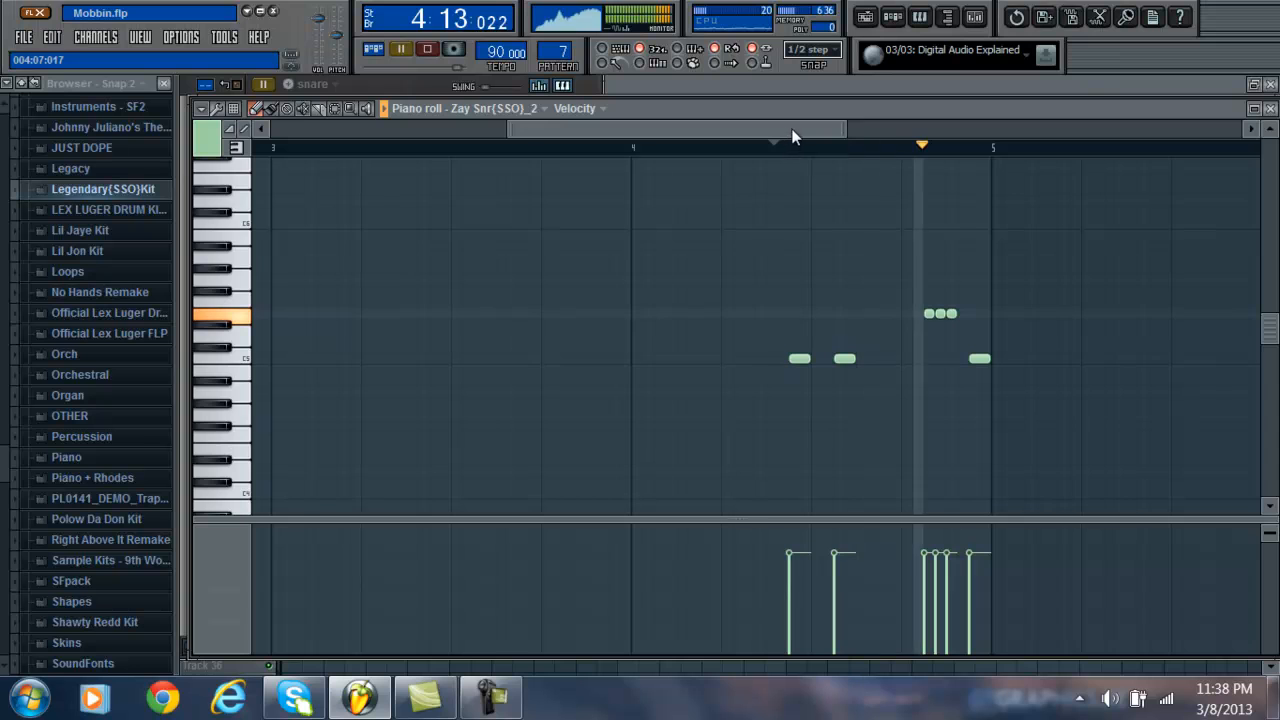
{"action": "left_click", "coordinate": [1270, 108]}
{"action": "left_click", "coordinate": [428, 50]}
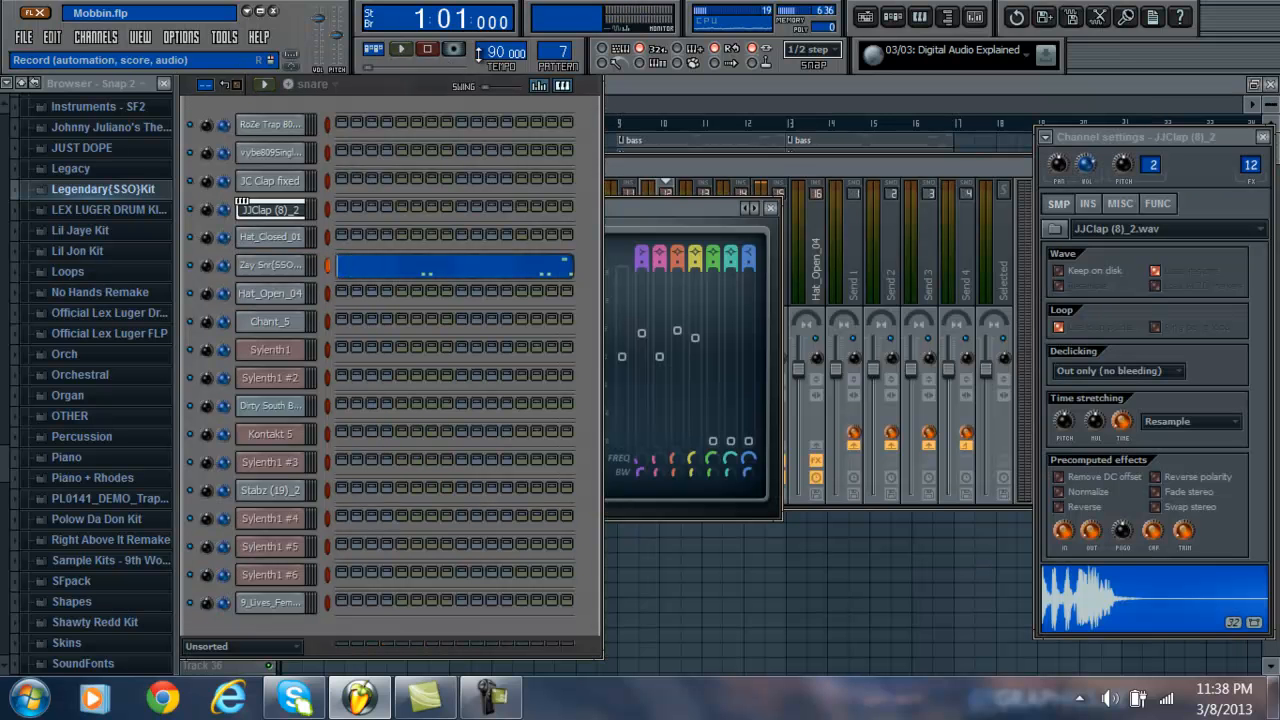
Step: Switch to pattern 8, snare roll, and play its Zay Snr(SSO)_2 notes with the piano roll open
{"action": "scroll", "coordinate": [556, 40], "scroll_direction": "up", "scroll_amount": 1}
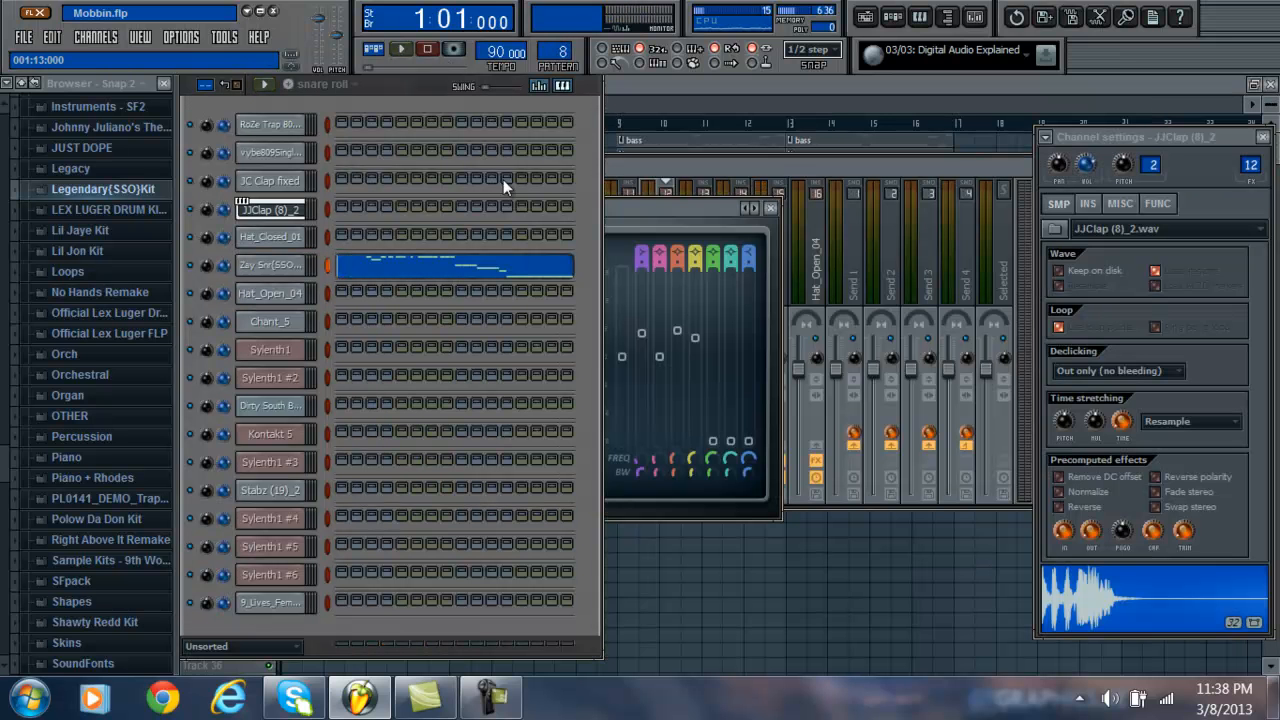
{"action": "left_click", "coordinate": [497, 265]}
{"action": "left_click", "coordinate": [402, 49]}
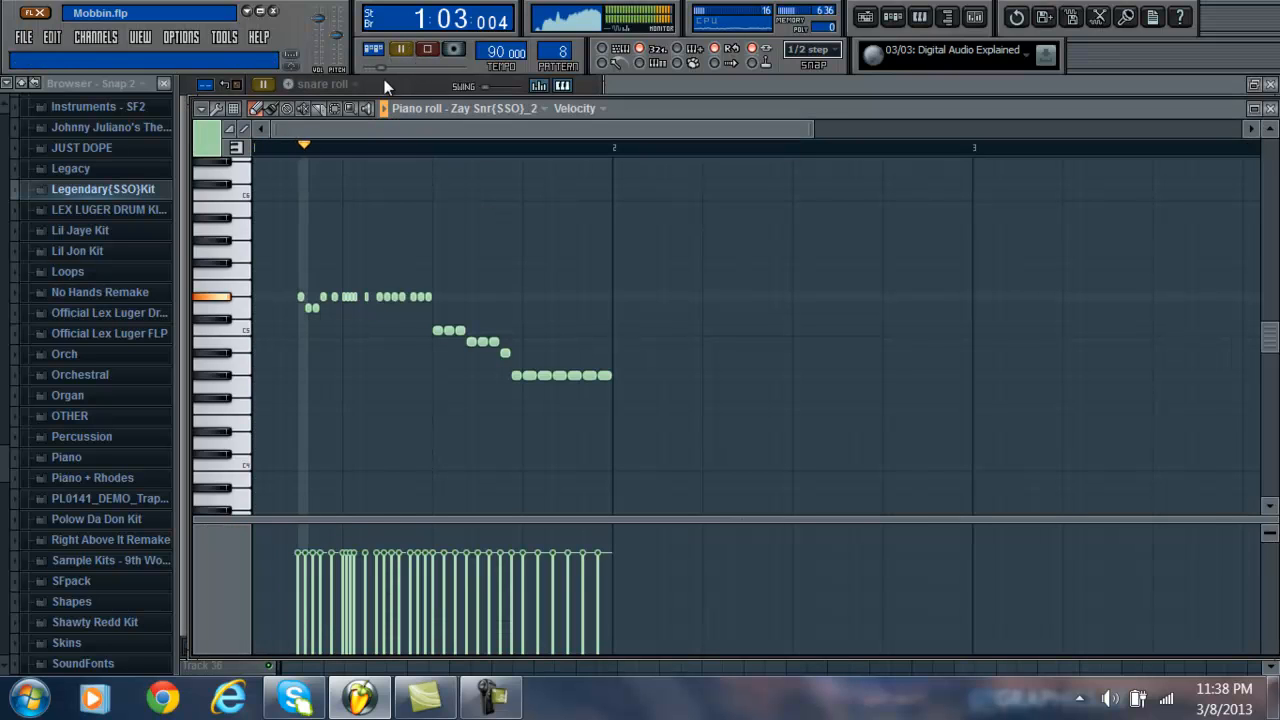
{"action": "left_click", "coordinate": [432, 52]}
{"action": "left_click", "coordinate": [1271, 84]}
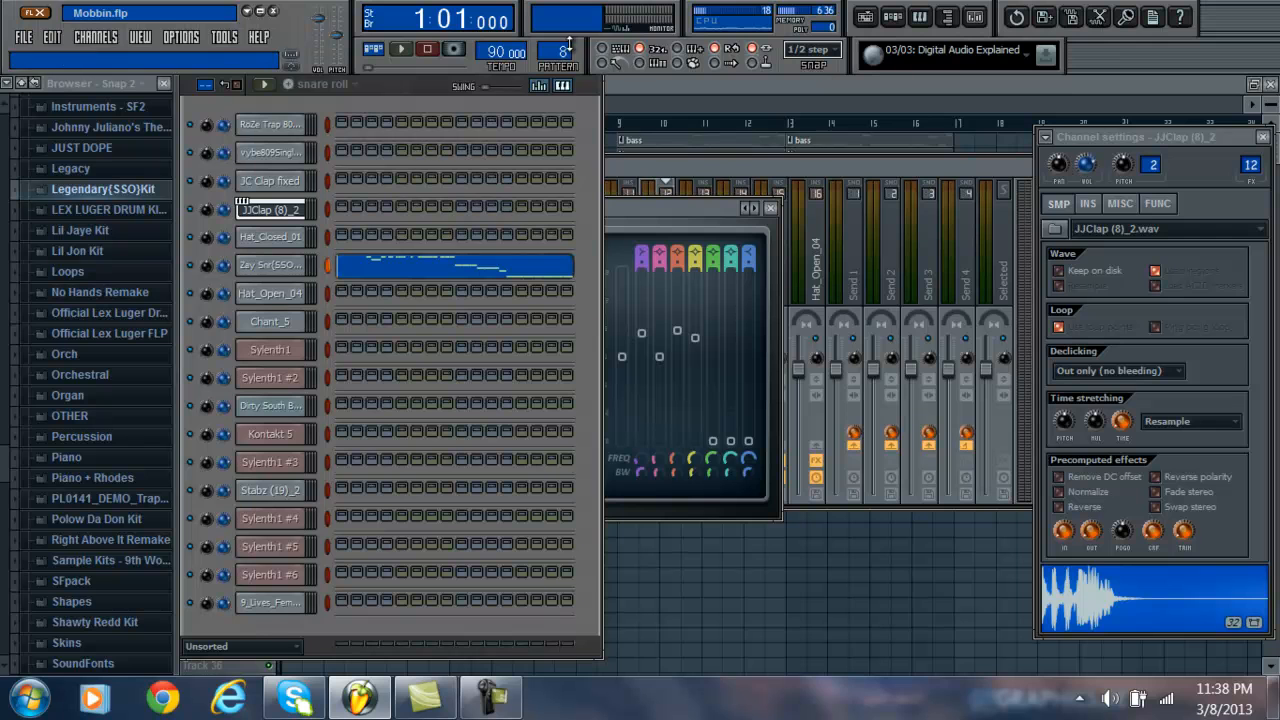
Step: Switch through pattern 9, open hat, and pattern 10, chant, and play the chant pattern briefly
{"action": "scroll", "coordinate": [553, 36], "scroll_direction": "up", "scroll_amount": 1}
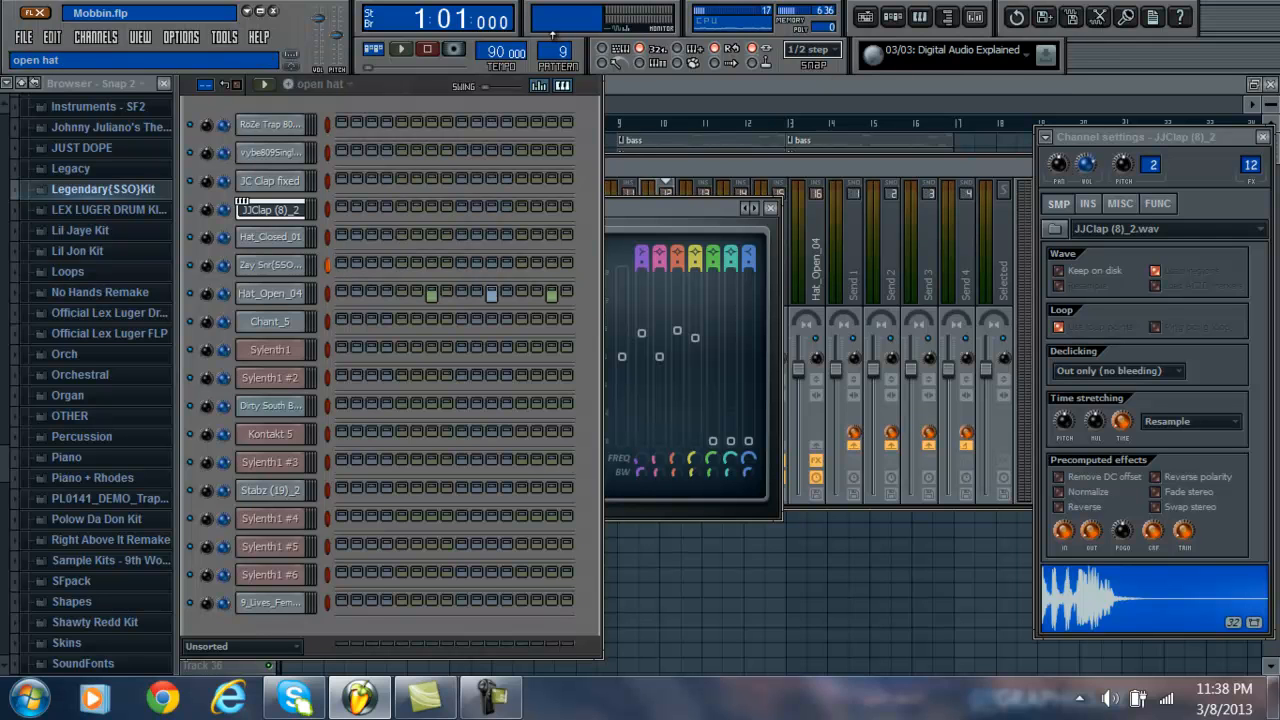
{"action": "left_click", "coordinate": [429, 51]}
{"action": "scroll", "coordinate": [555, 36], "scroll_direction": "up", "scroll_amount": 1}
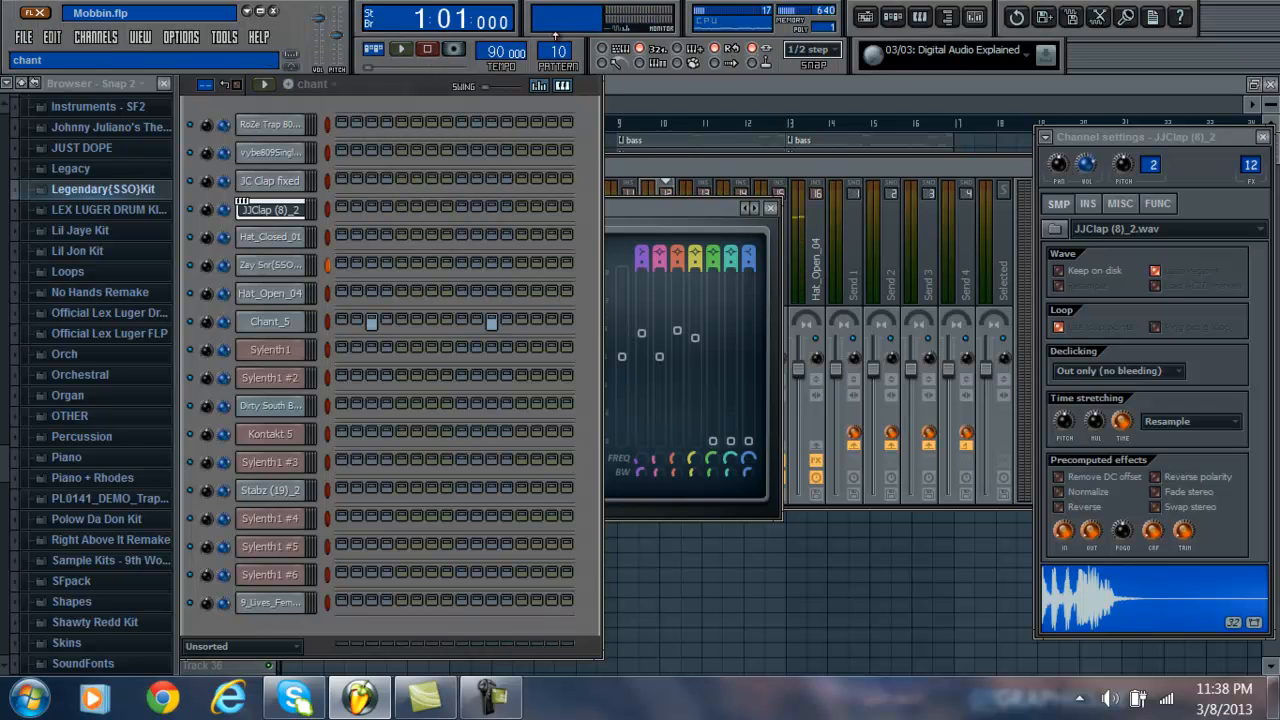
{"action": "left_click", "coordinate": [400, 49]}
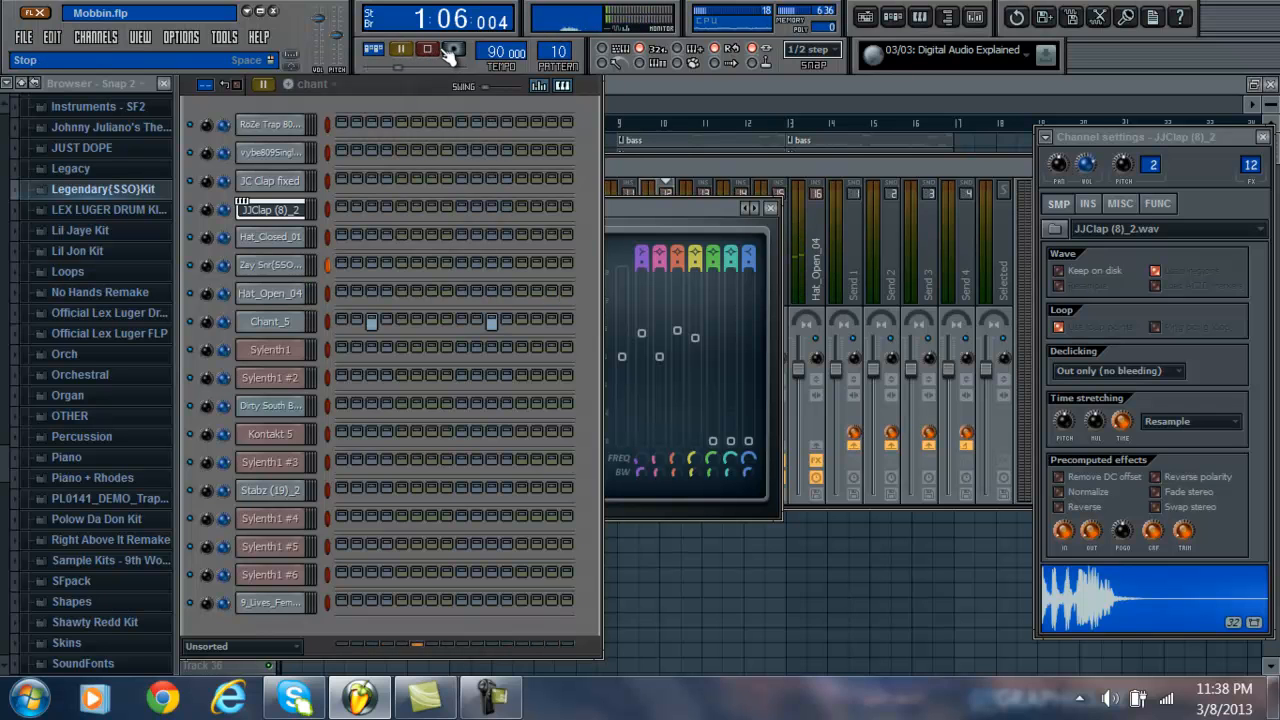
{"action": "left_click", "coordinate": [432, 50]}
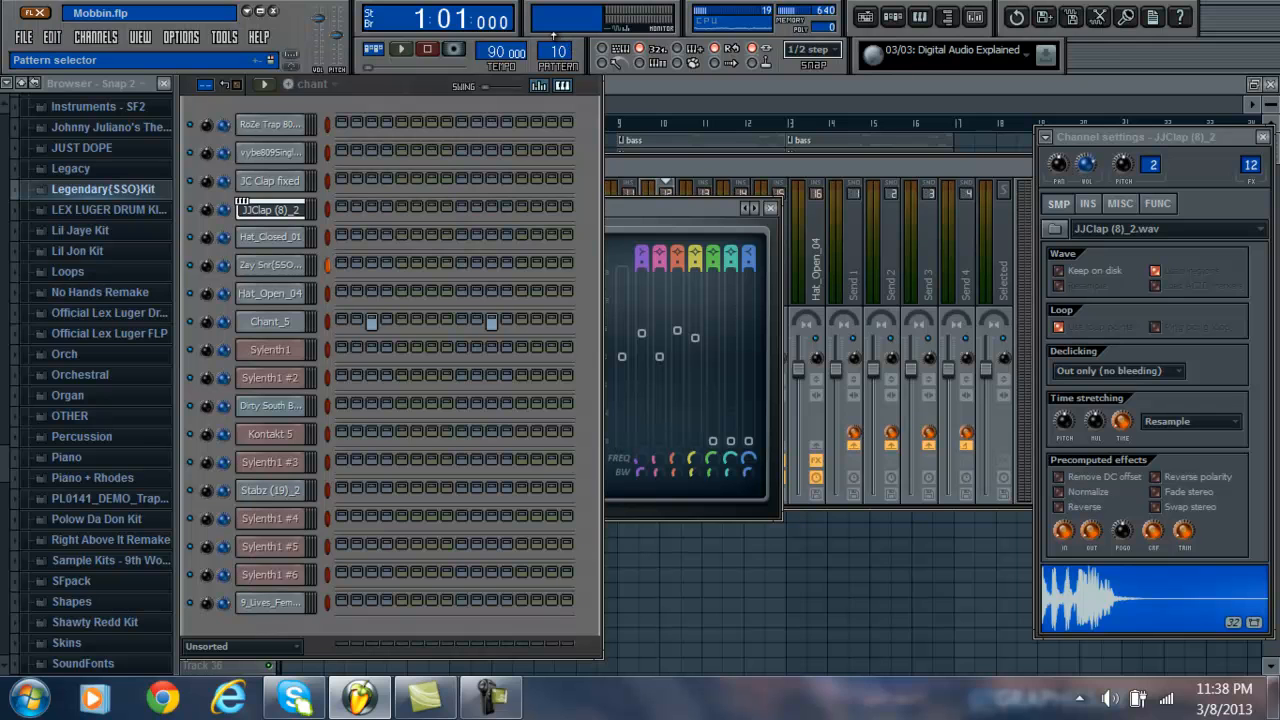
Step: Return to pattern 1, bass, and open the Maximus effect on the mixer's Master track at its low band
{"action": "scroll", "coordinate": [553, 36], "scroll_direction": "up", "scroll_amount": 1}
{"action": "left_click_drag", "start_coordinate": [555, 50], "coordinate": [563, 178]}
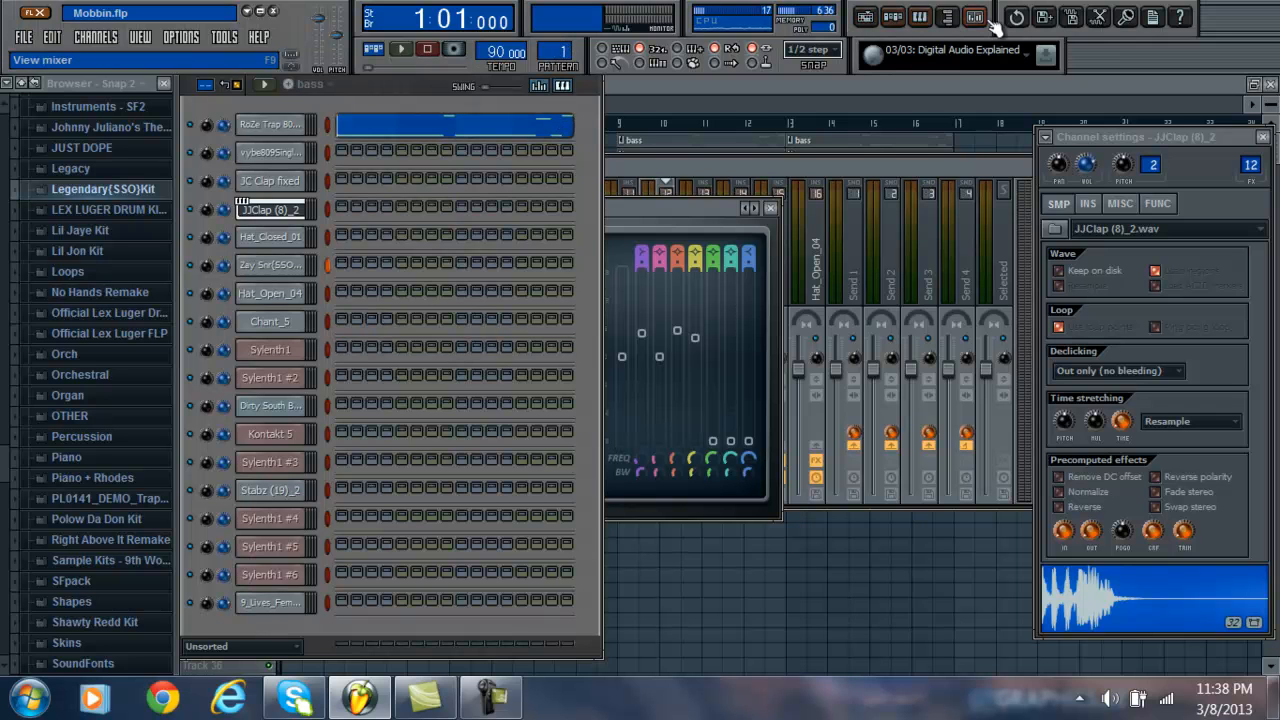
{"action": "left_click", "coordinate": [946, 17]}
{"action": "left_click", "coordinate": [225, 243]}
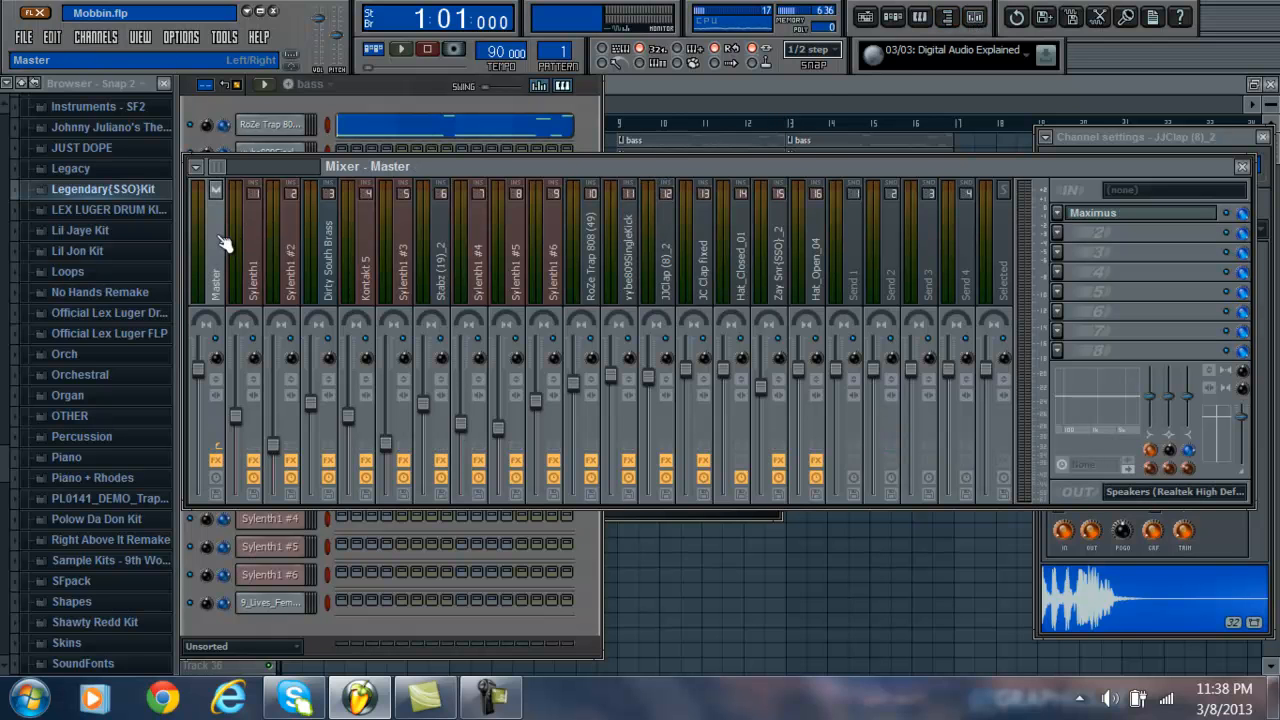
{"action": "left_click", "coordinate": [1124, 216]}
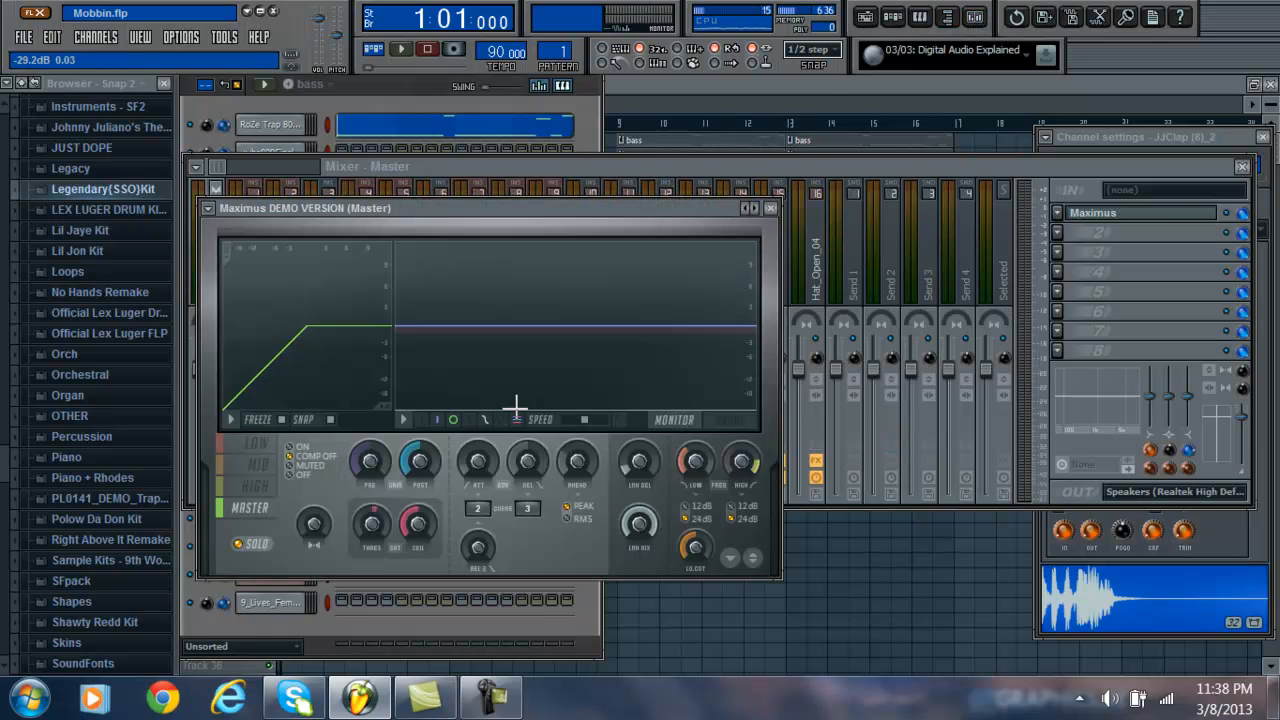
{"action": "left_click", "coordinate": [254, 447]}
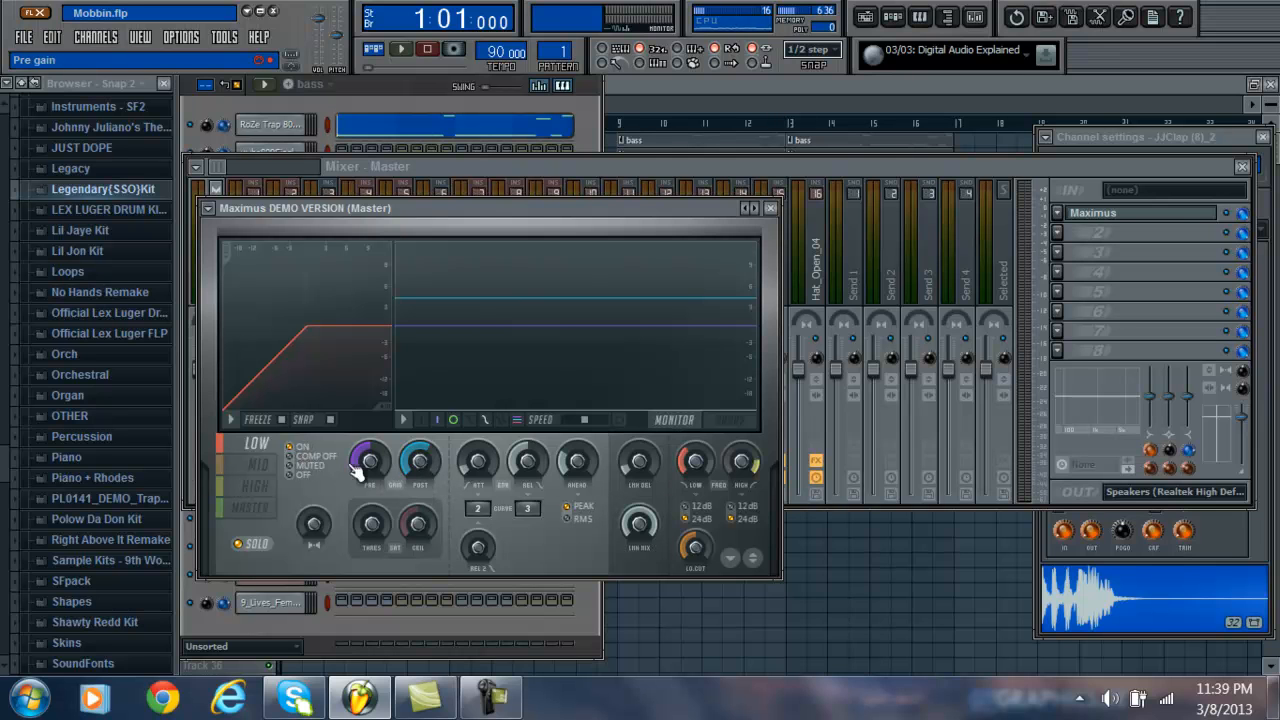
Step: Bring the playlist forward and select bars 33 through 40 of the arrangement across the tracks
{"action": "left_click", "coordinate": [695, 107]}
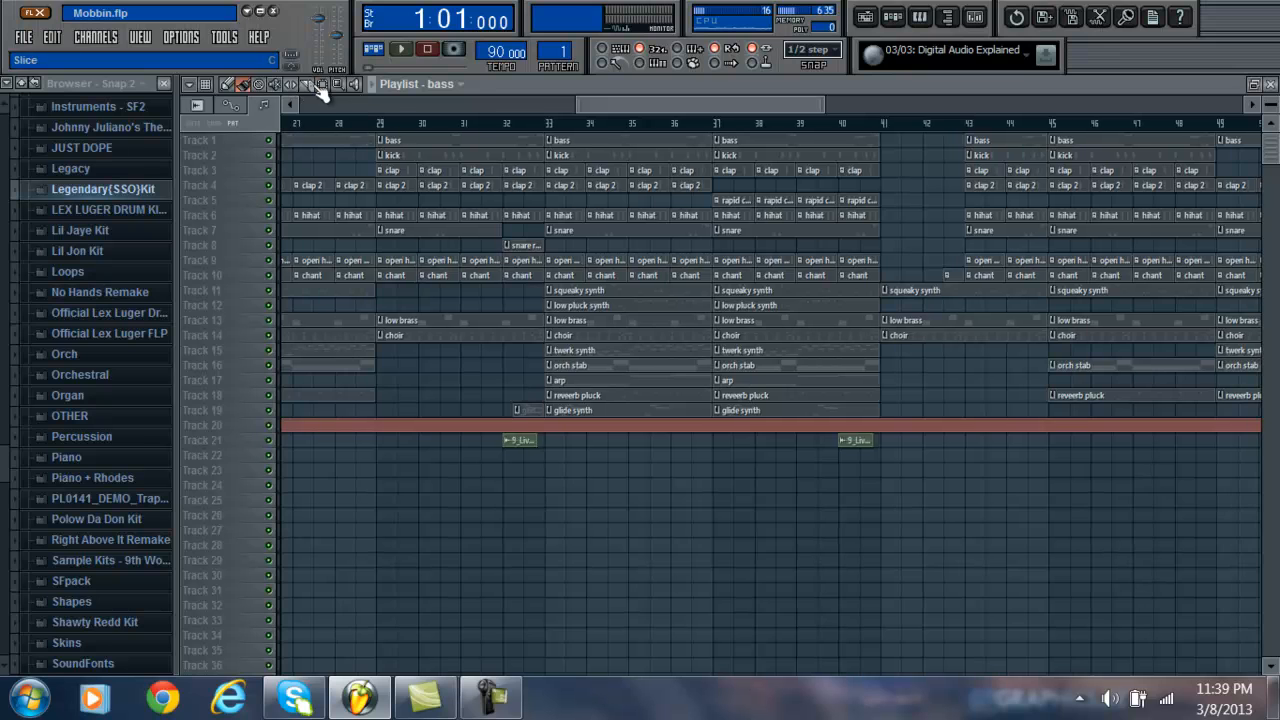
{"action": "left_click_drag", "start_coordinate": [649, 103], "coordinate": [615, 105]}
{"action": "left_click_drag", "start_coordinate": [693, 130], "coordinate": [1022, 177]}
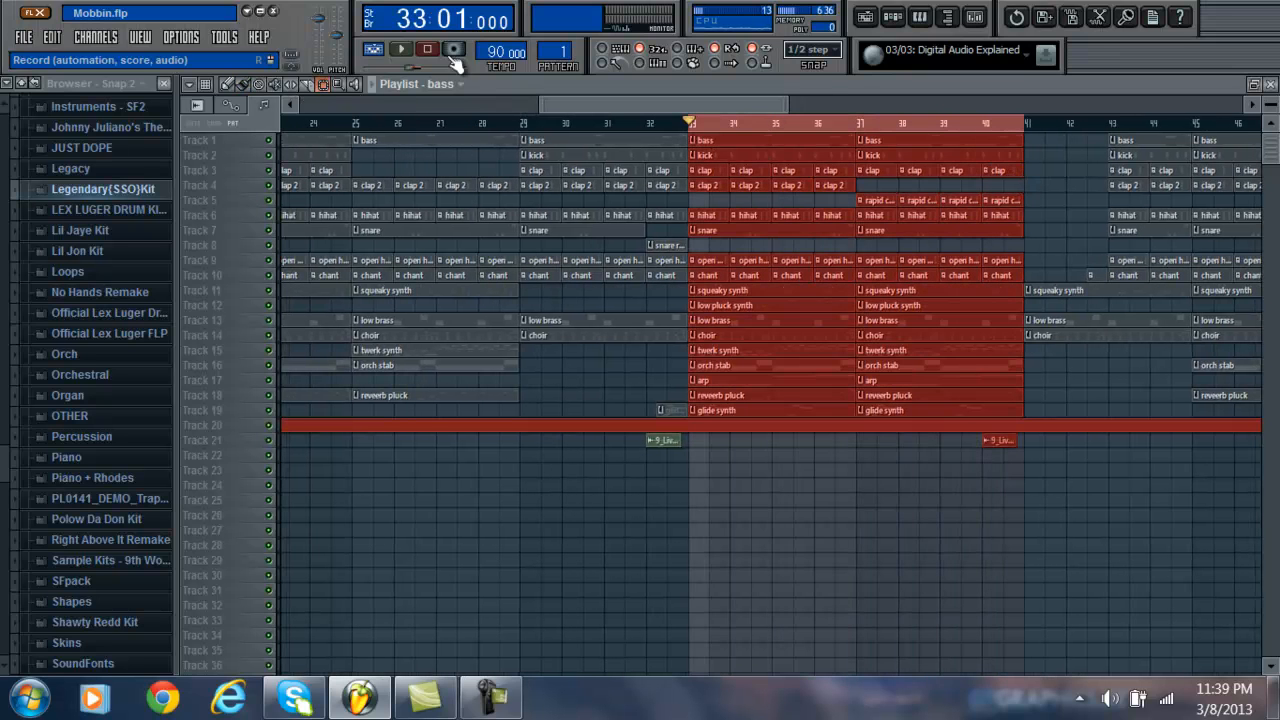
Step: Play the selected playlist section while watching the low band of Maximus on the Master track
{"action": "left_click", "coordinate": [406, 52]}
{"action": "left_click", "coordinate": [493, 698]}
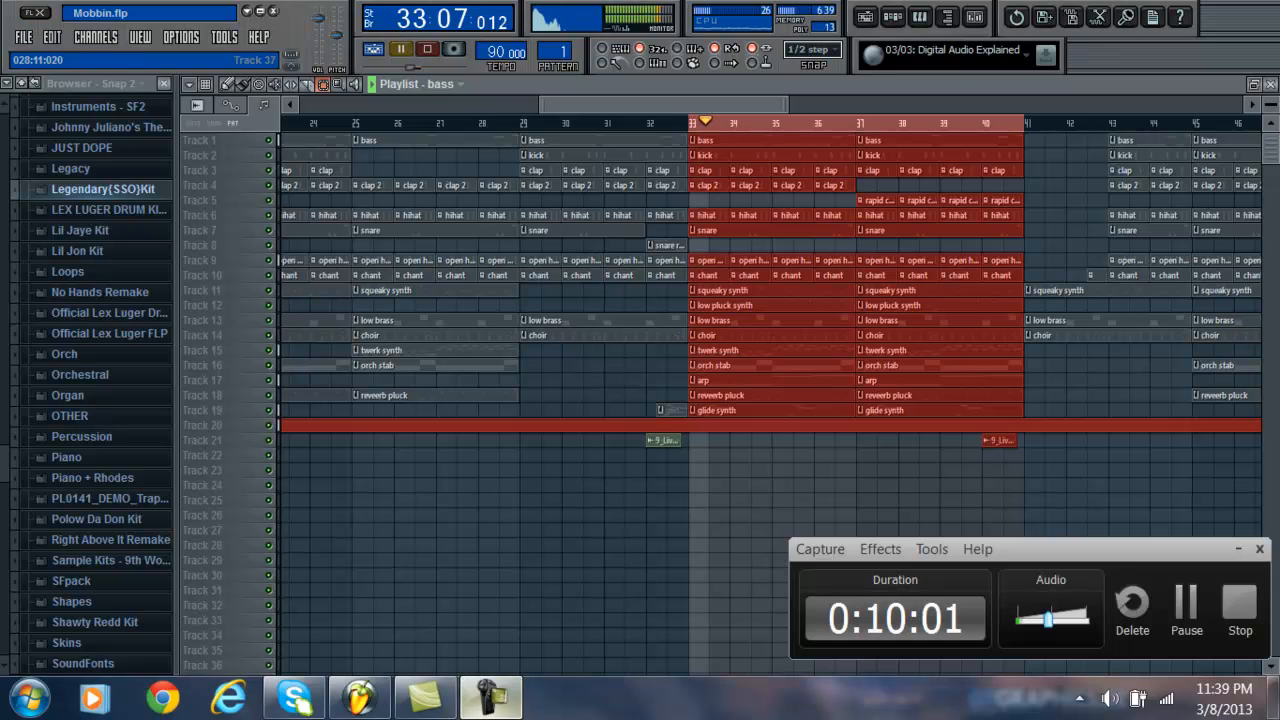
{"action": "key", "text": "F9"}
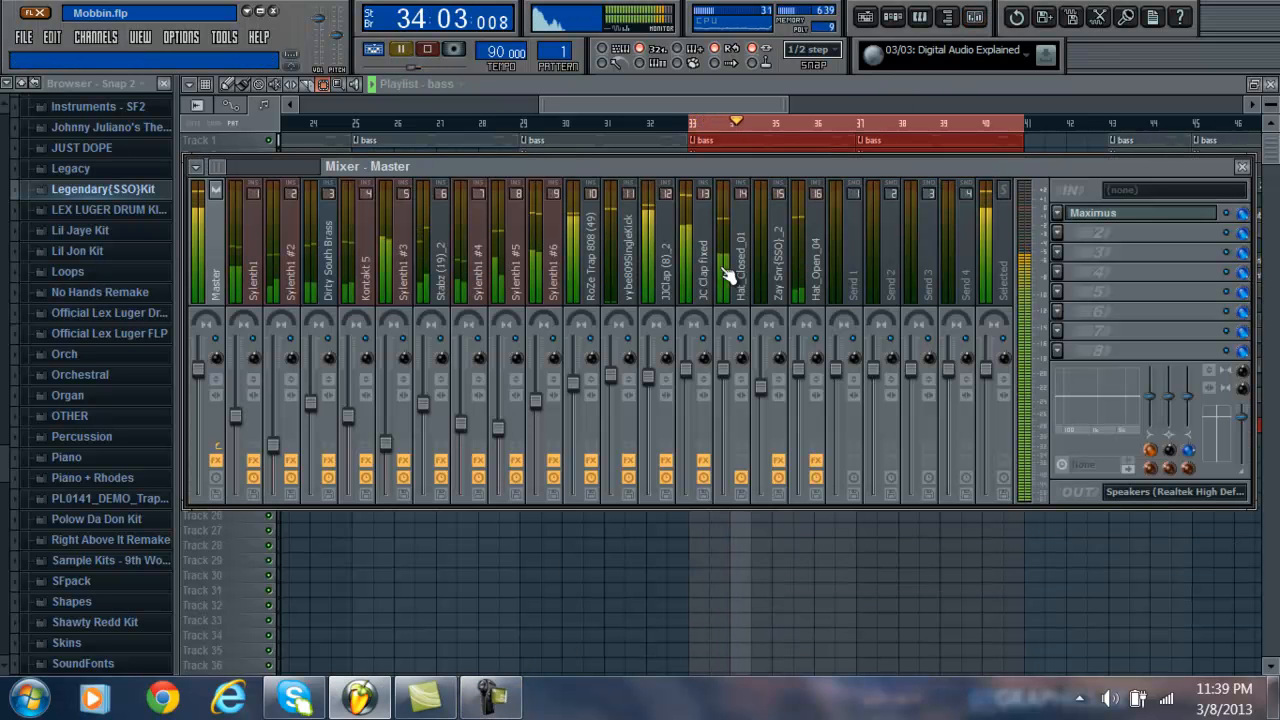
{"action": "left_click", "coordinate": [1087, 215]}
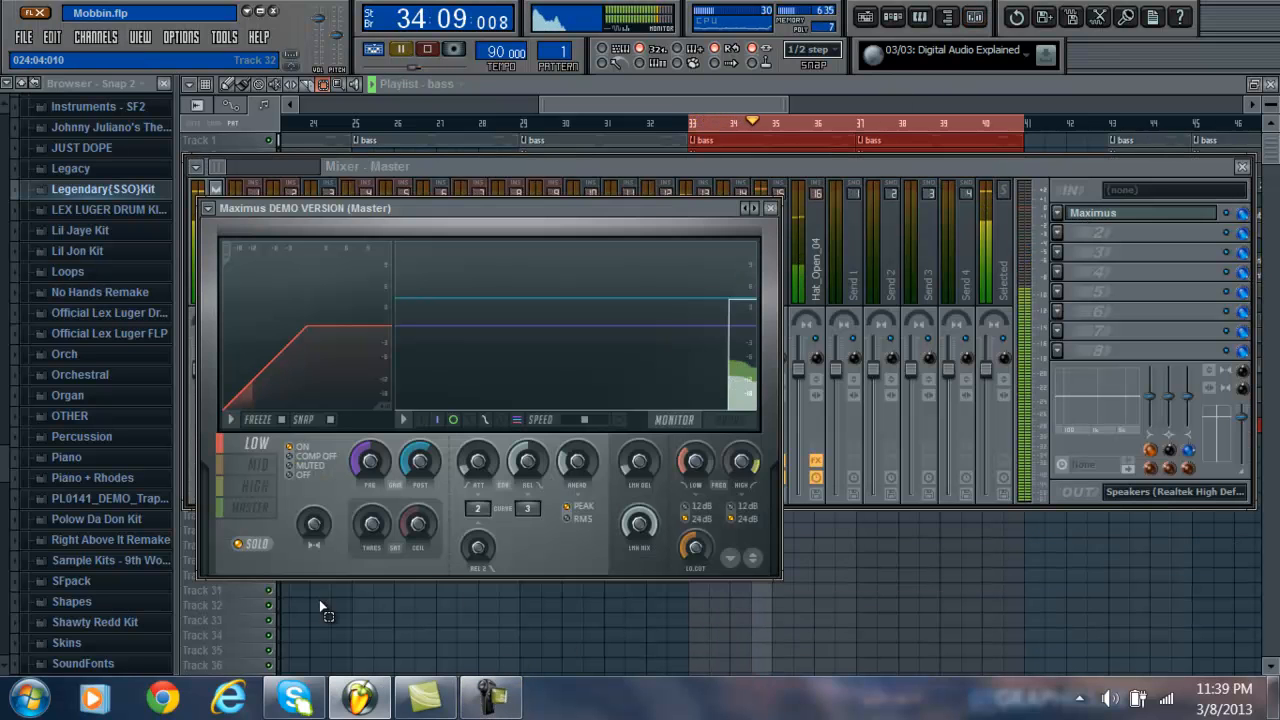
{"action": "left_click", "coordinate": [431, 52]}
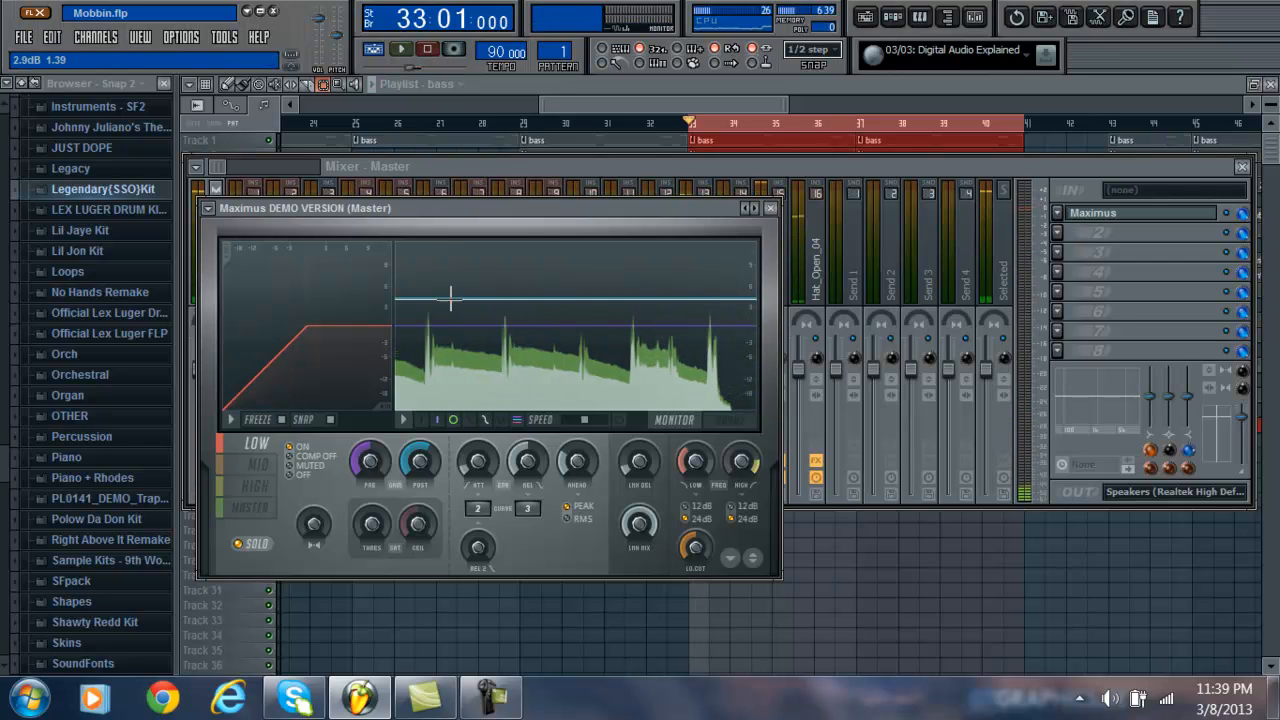
Step: Show the mid band in Maximus and play the selected section to watch its level graph
{"action": "left_click", "coordinate": [257, 464]}
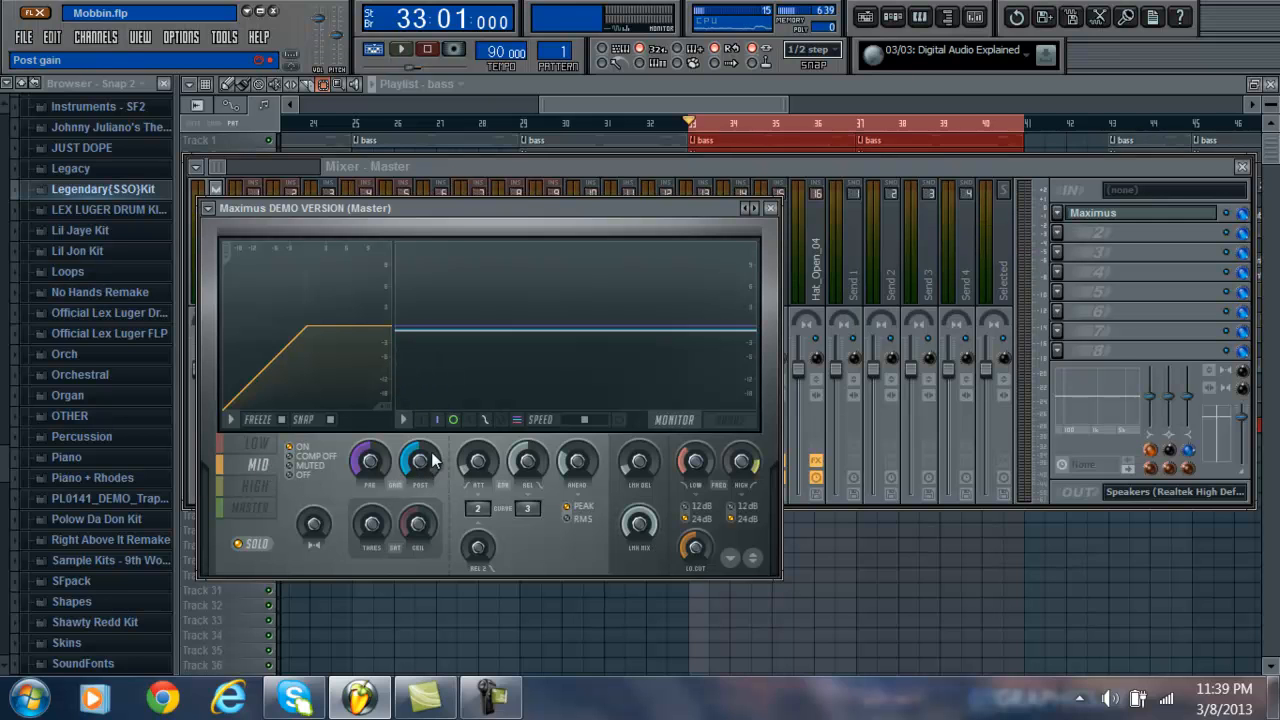
{"action": "left_click", "coordinate": [410, 51]}
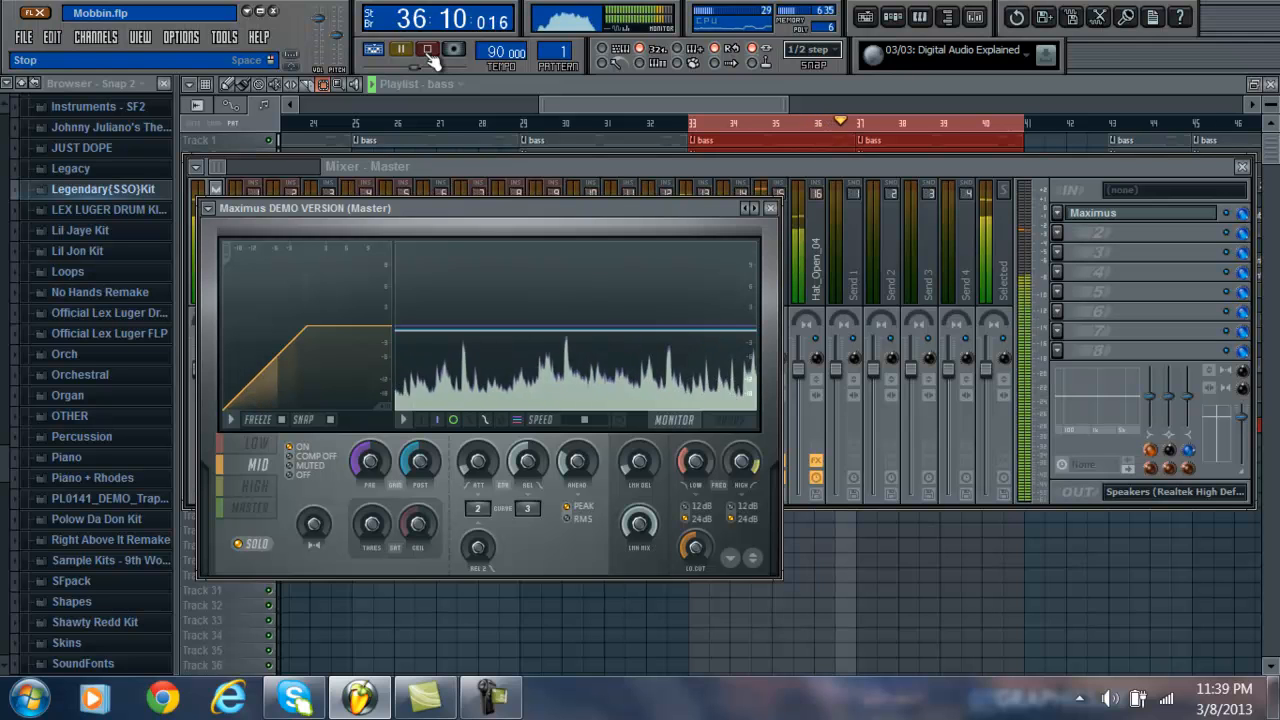
{"action": "left_click", "coordinate": [428, 50]}
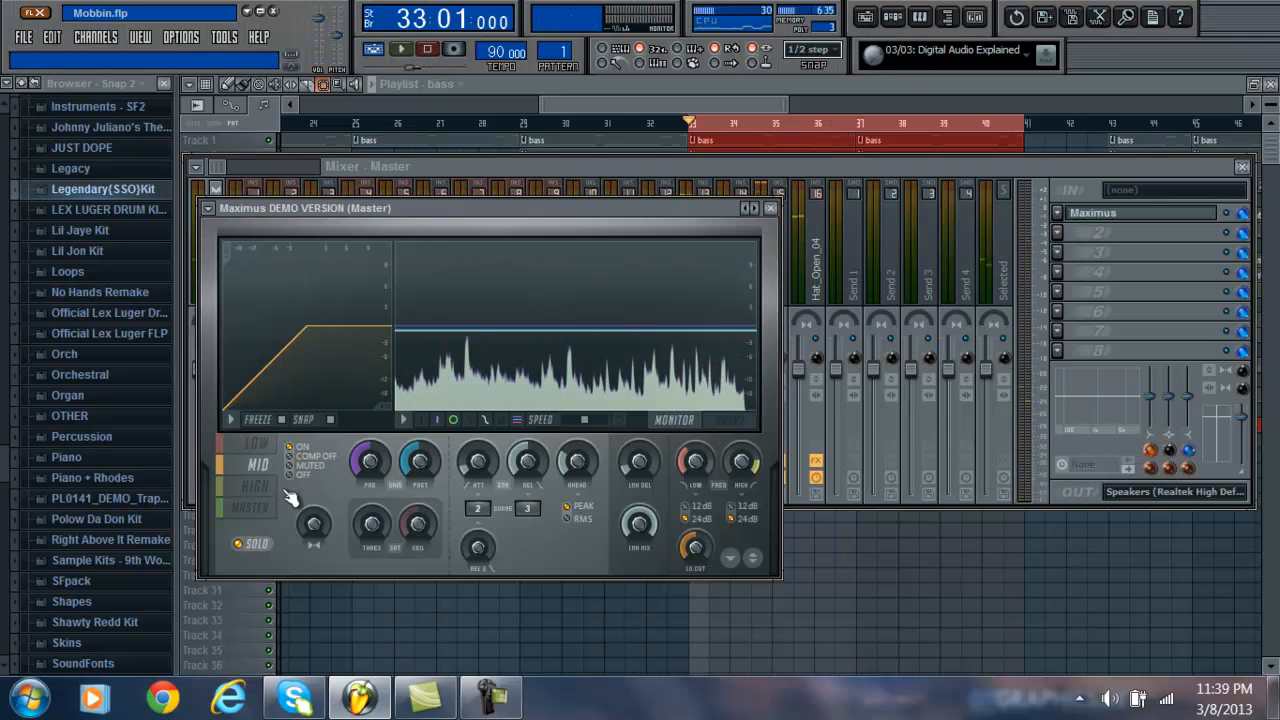
Step: Show the high band in Maximus and play the selected section with it displayed
{"action": "left_click", "coordinate": [255, 486]}
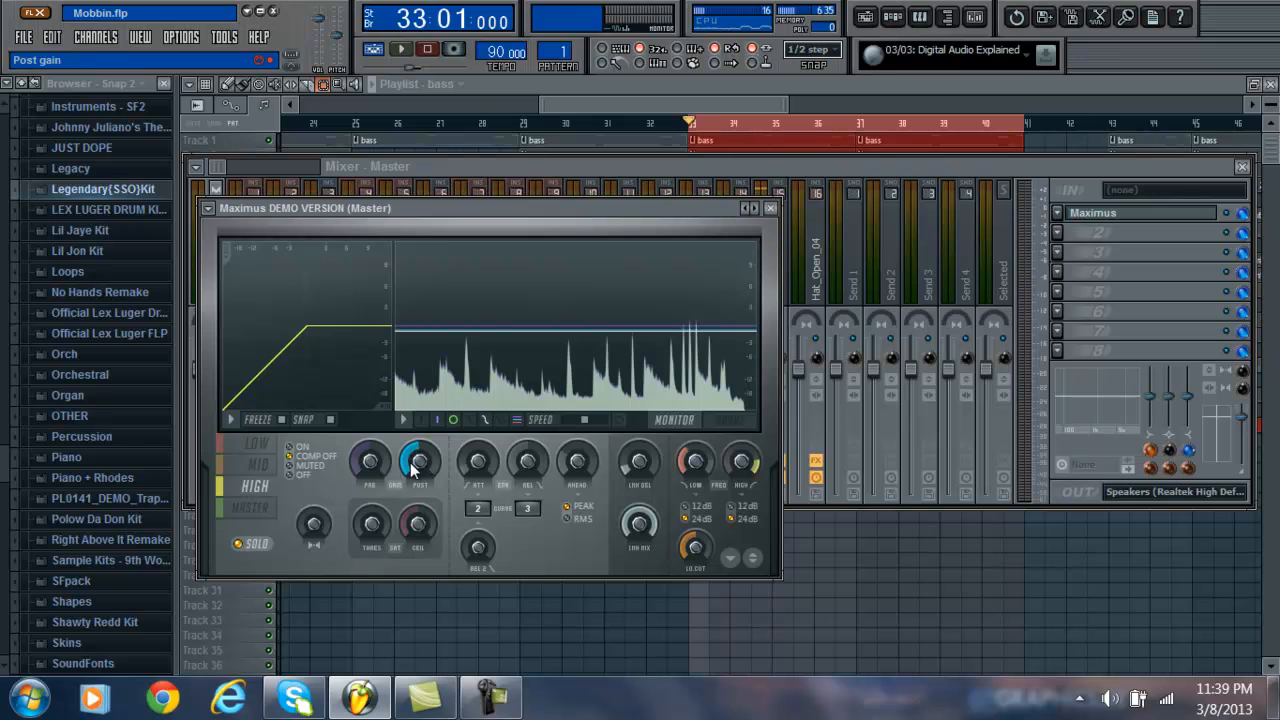
{"action": "left_click", "coordinate": [401, 50]}
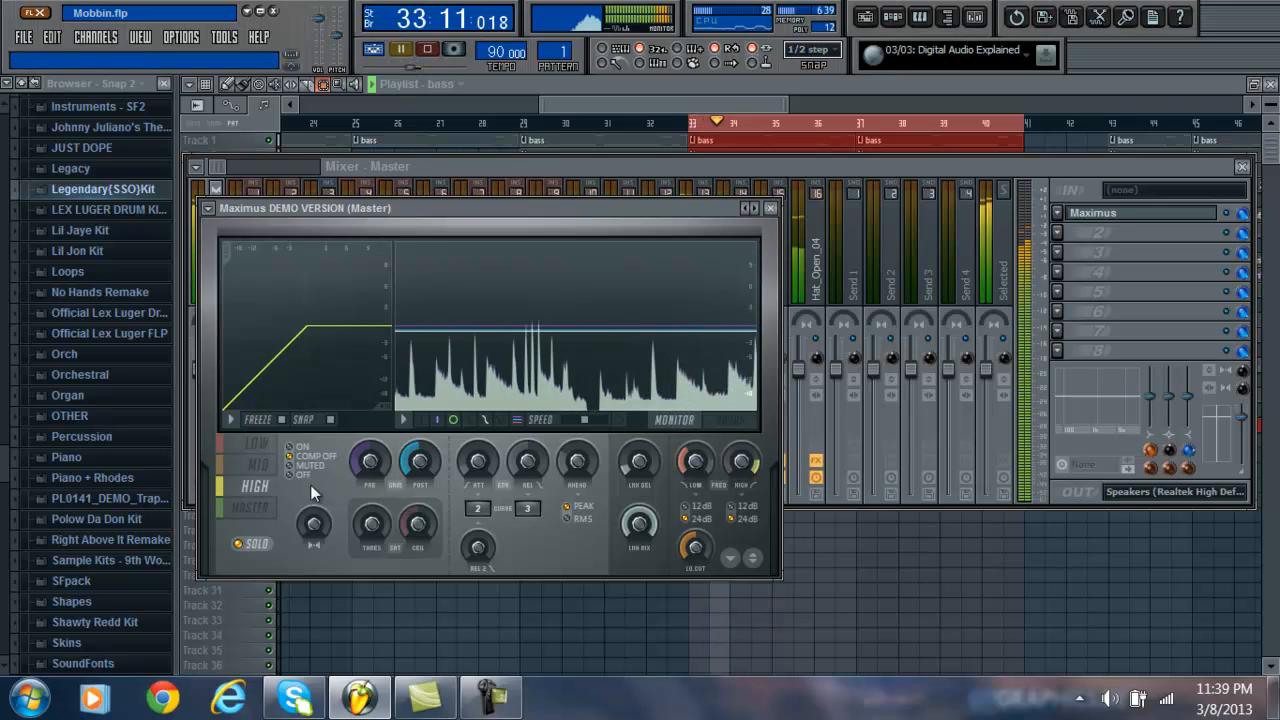
{"action": "left_click", "coordinate": [428, 50]}
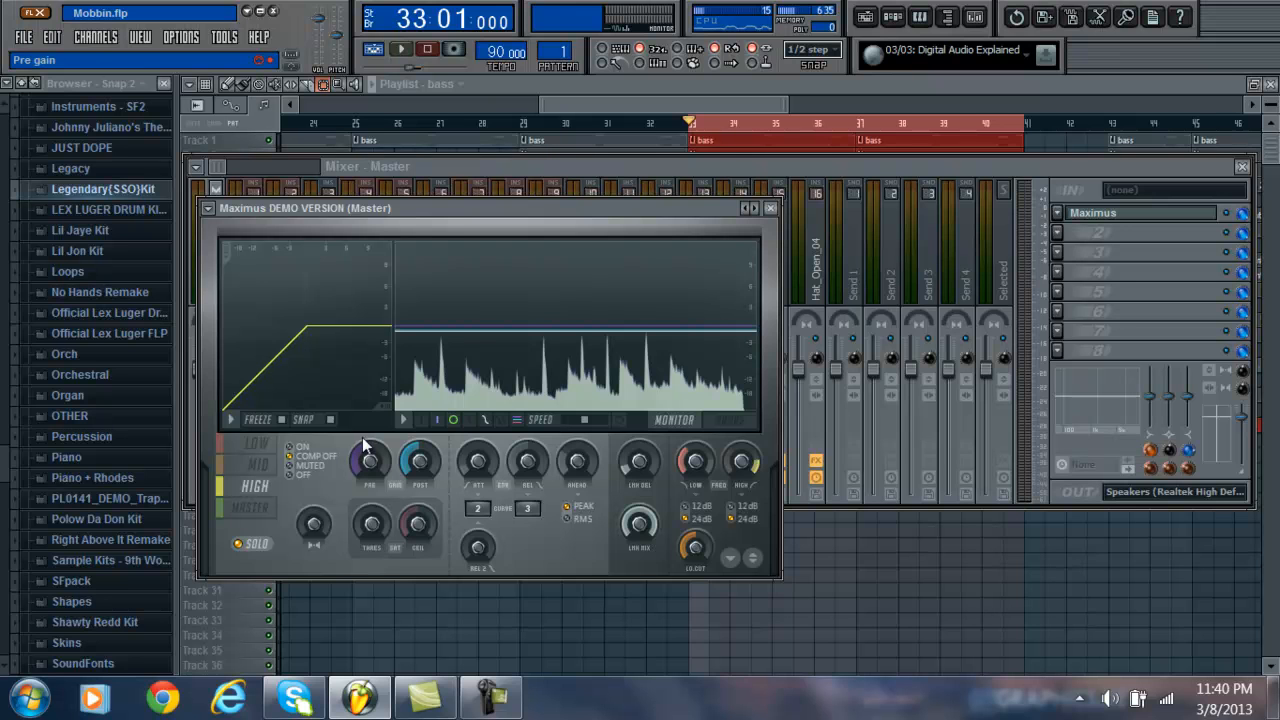
Step: Compare the low, mid and high band settings in Maximus, and return to the playlist
{"action": "left_click", "coordinate": [257, 444]}
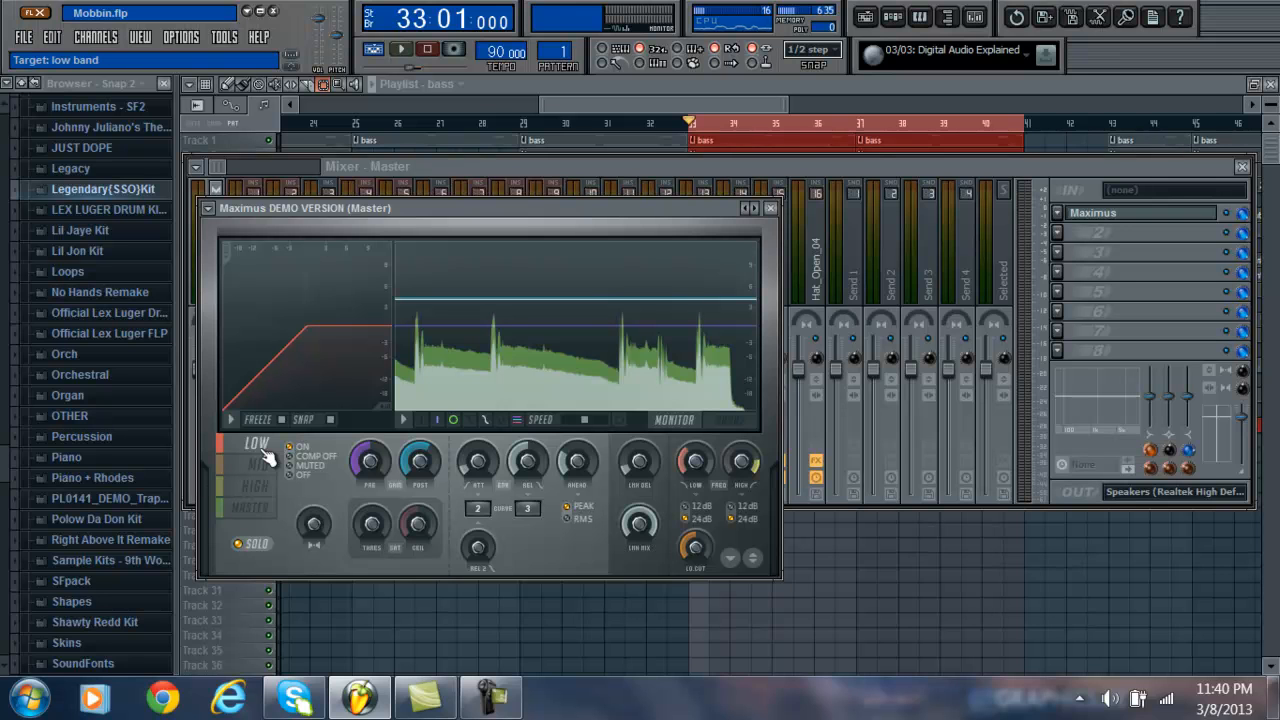
{"action": "left_click", "coordinate": [262, 462]}
{"action": "left_click", "coordinate": [258, 443]}
{"action": "left_click", "coordinate": [256, 466]}
{"action": "left_click", "coordinate": [268, 487]}
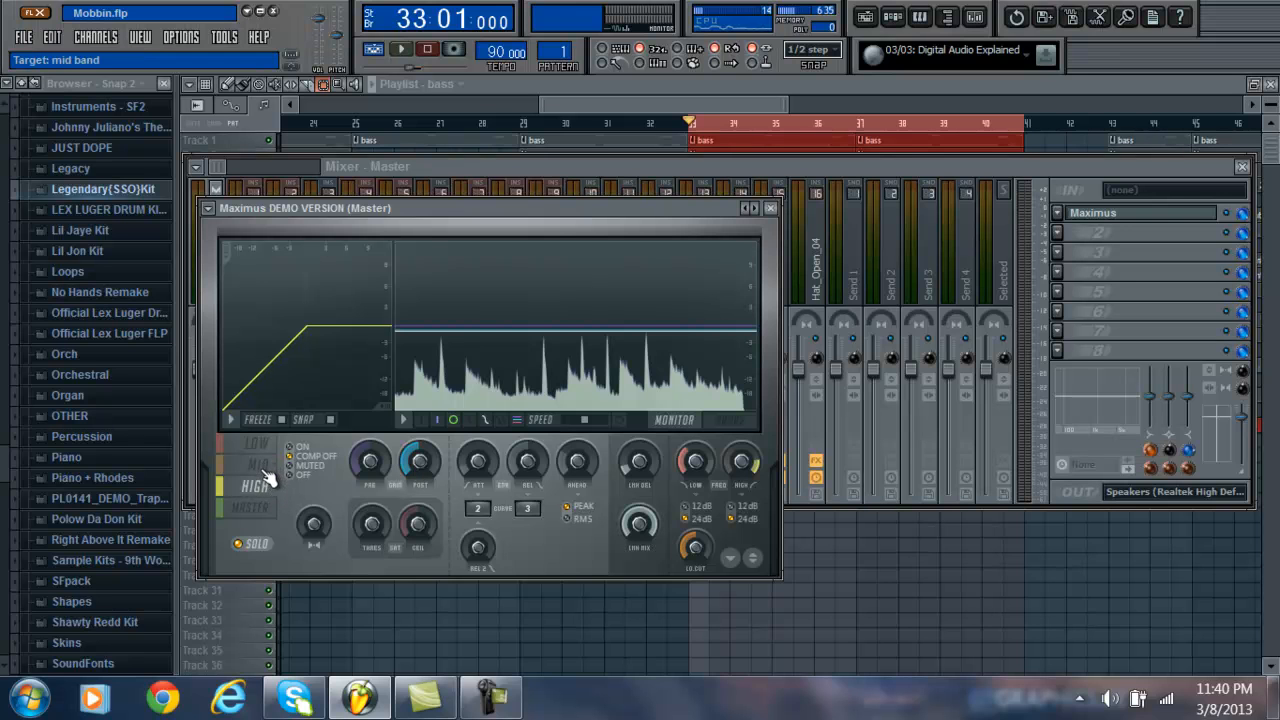
{"action": "left_click", "coordinate": [262, 472]}
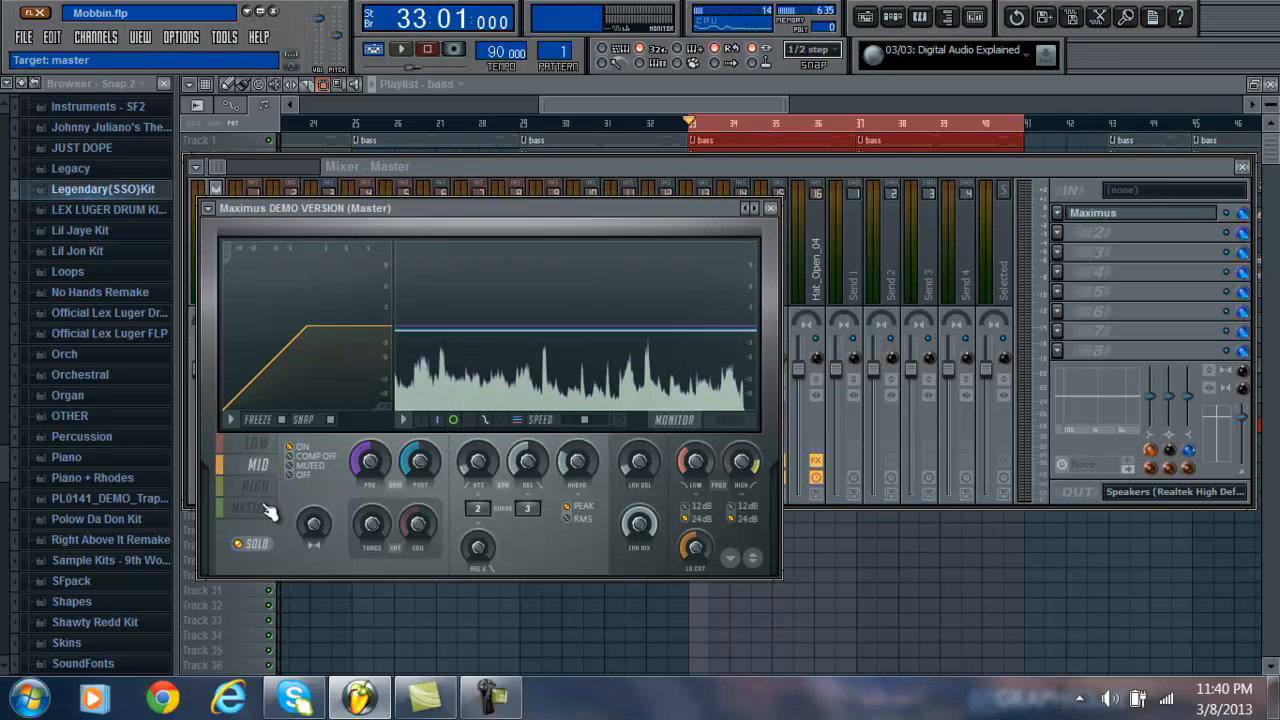
{"action": "left_click", "coordinate": [705, 92]}
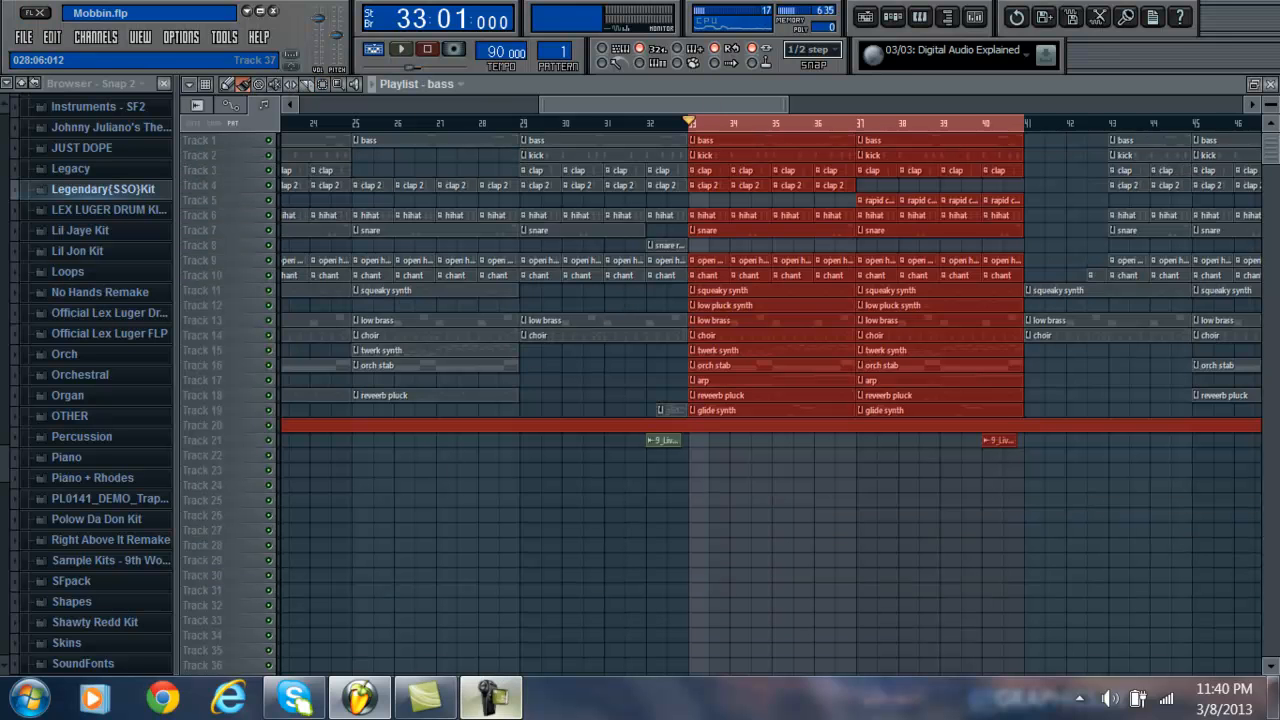
{"action": "left_click", "coordinate": [490, 697]}
{"action": "left_click", "coordinate": [490, 697]}
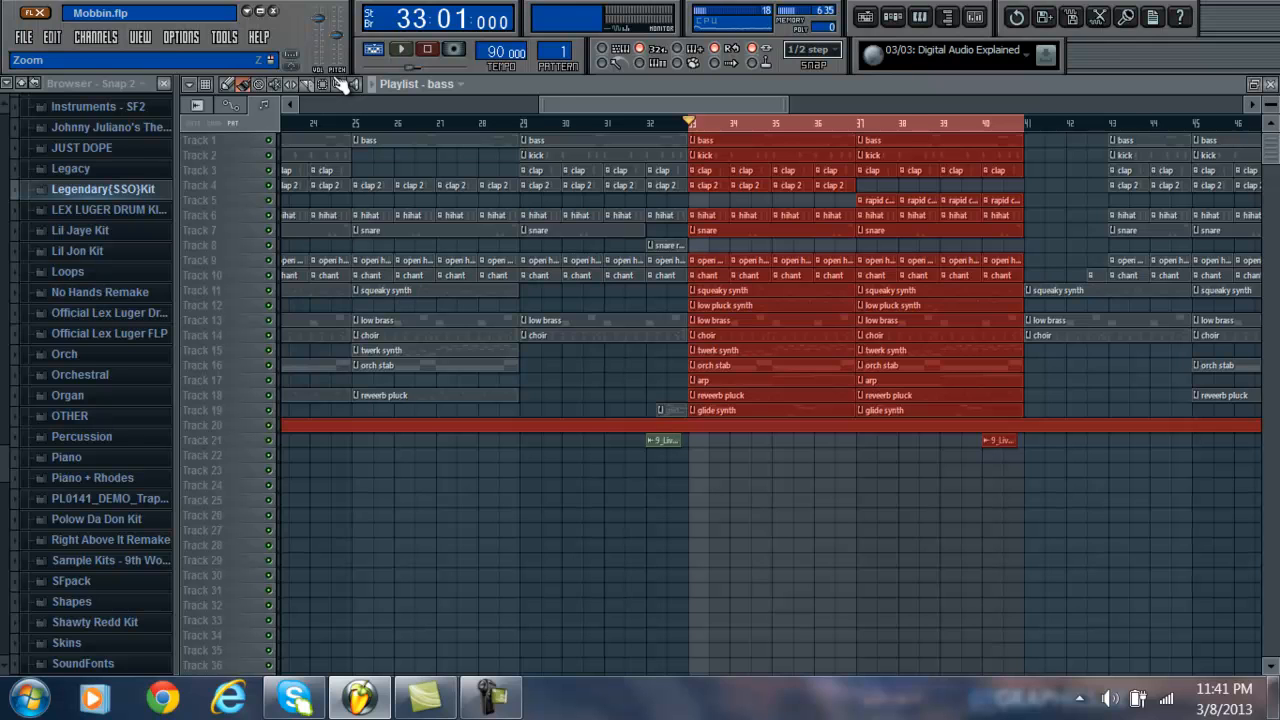
{"action": "left_click", "coordinate": [487, 702]}
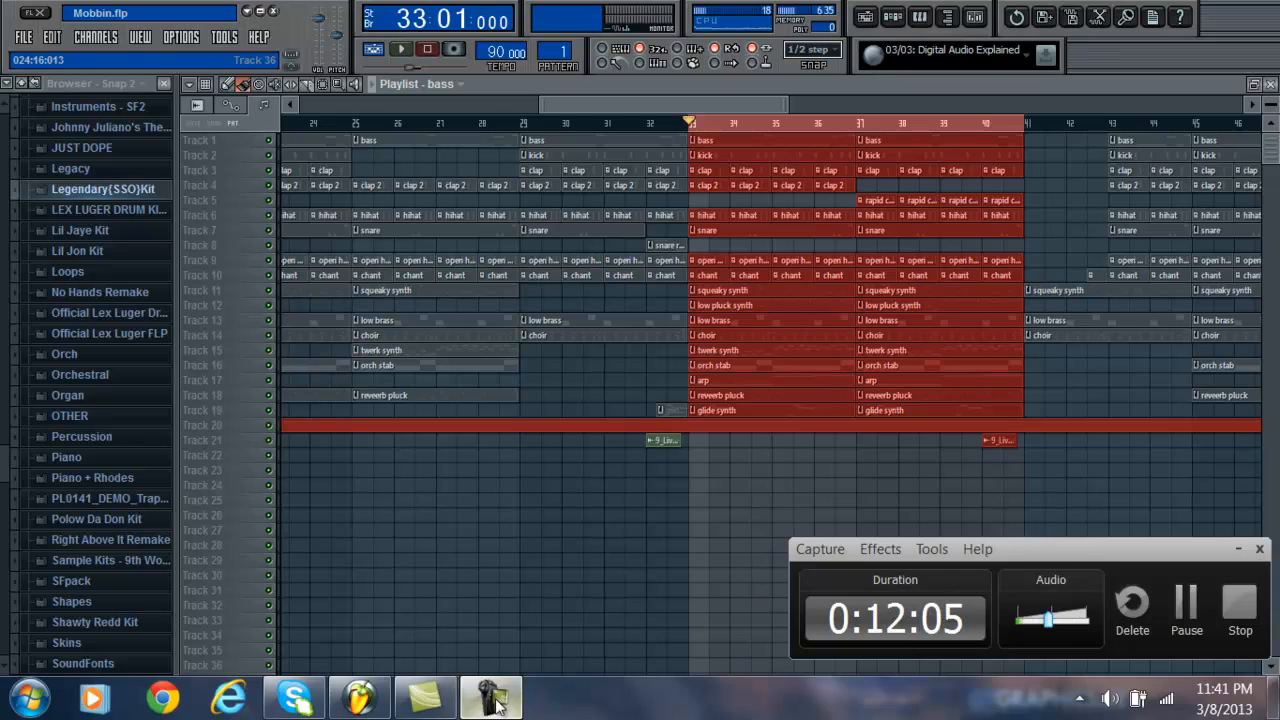
{"action": "left_click", "coordinate": [484, 698]}
{"action": "left_click", "coordinate": [487, 698]}
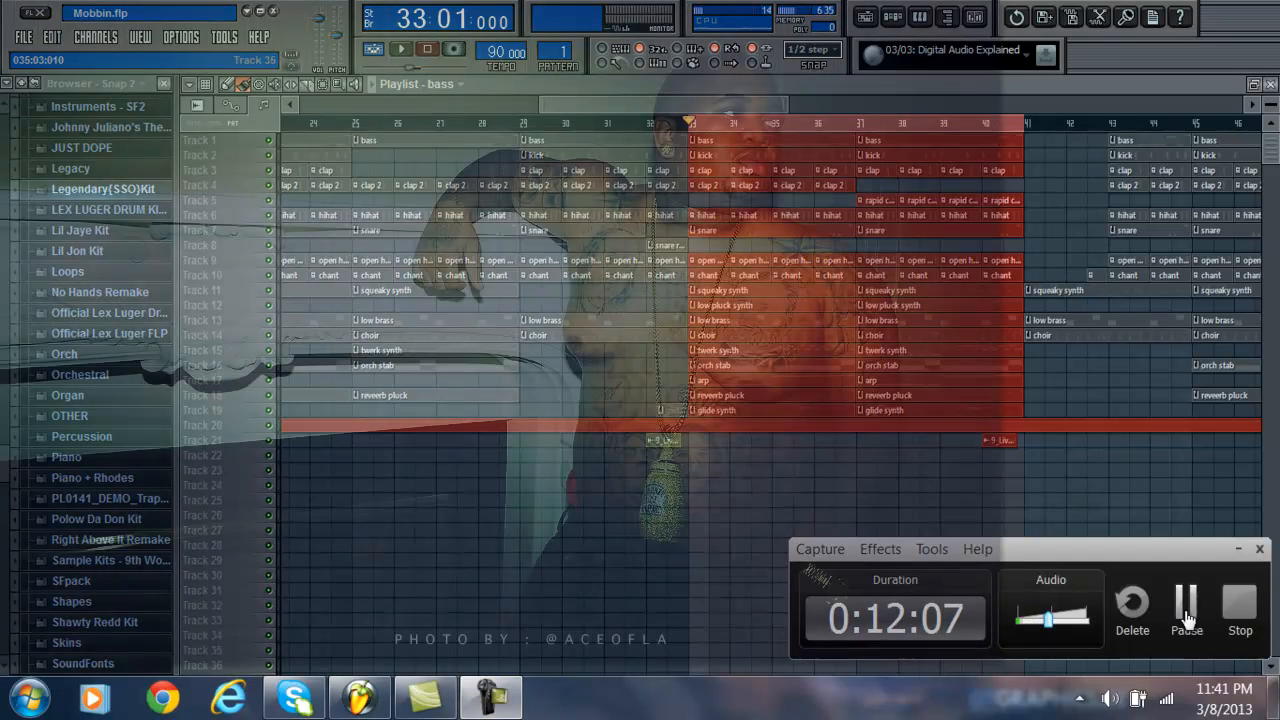